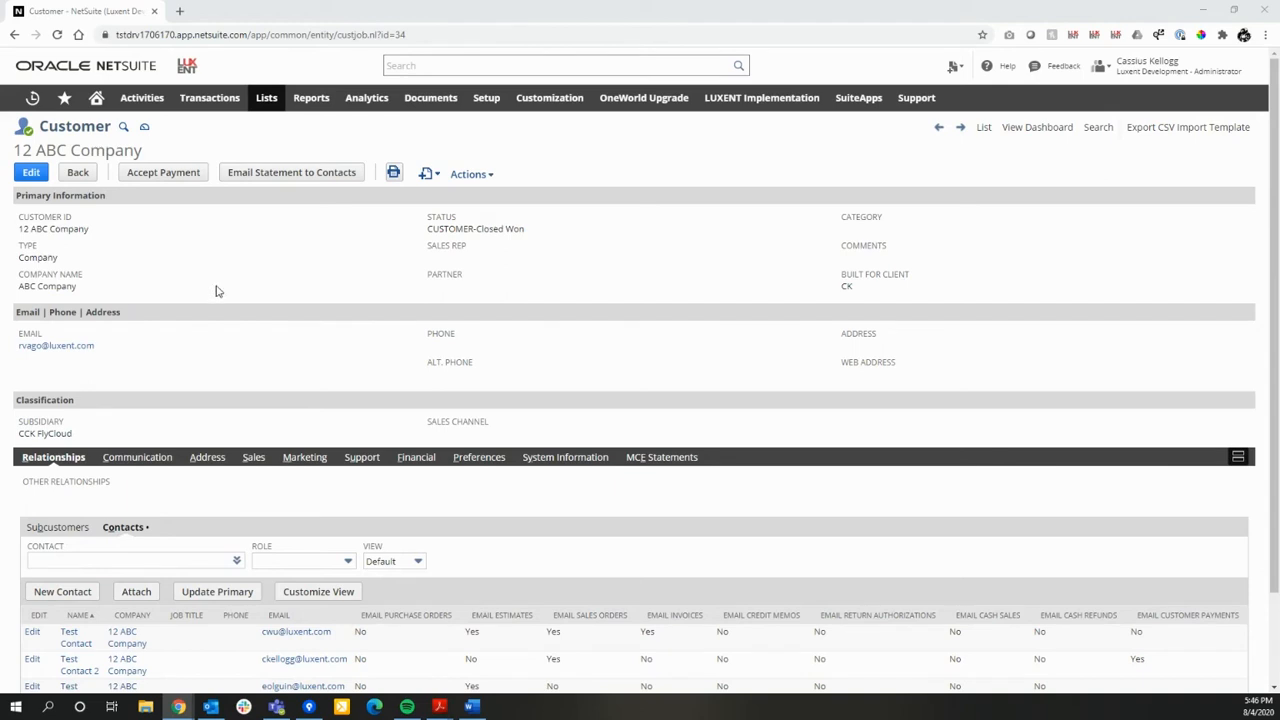
# Review the email preference columns in ABC Company's contacts list across its full width.
pyautogui.scroll(-2, 223, 280)
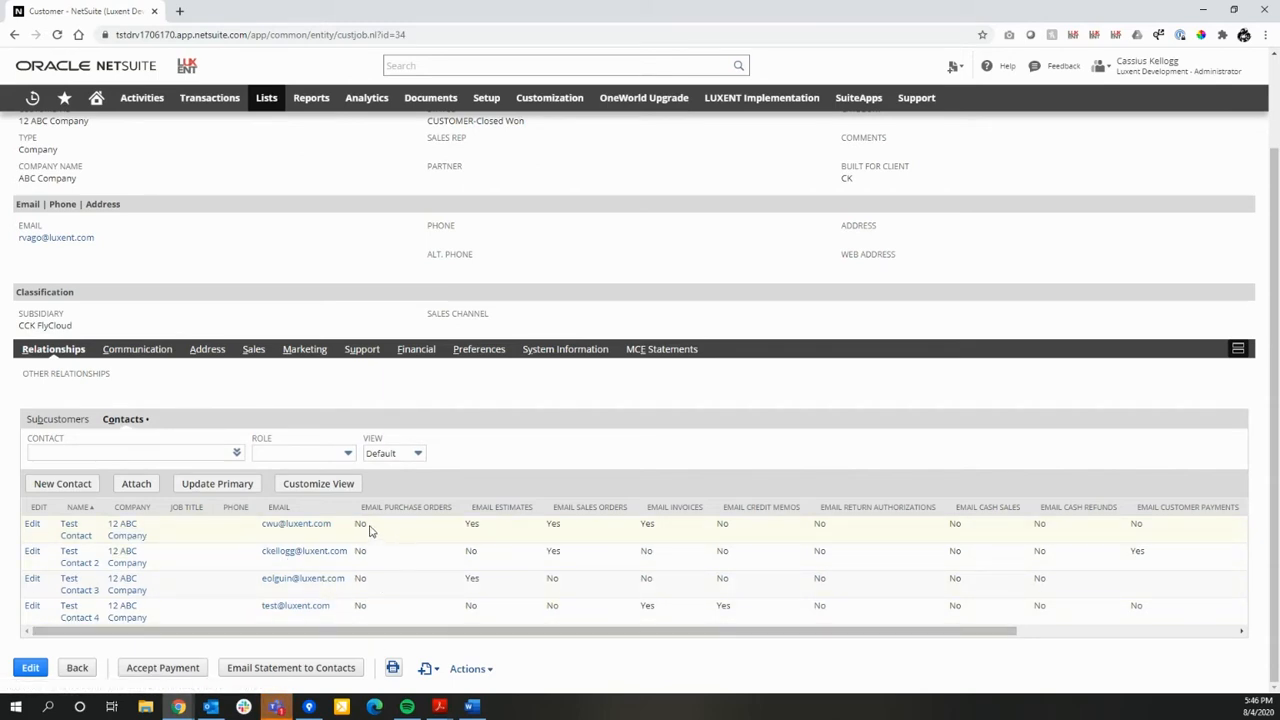
pyautogui.moveTo(447, 632); pyautogui.dragTo(682, 640)
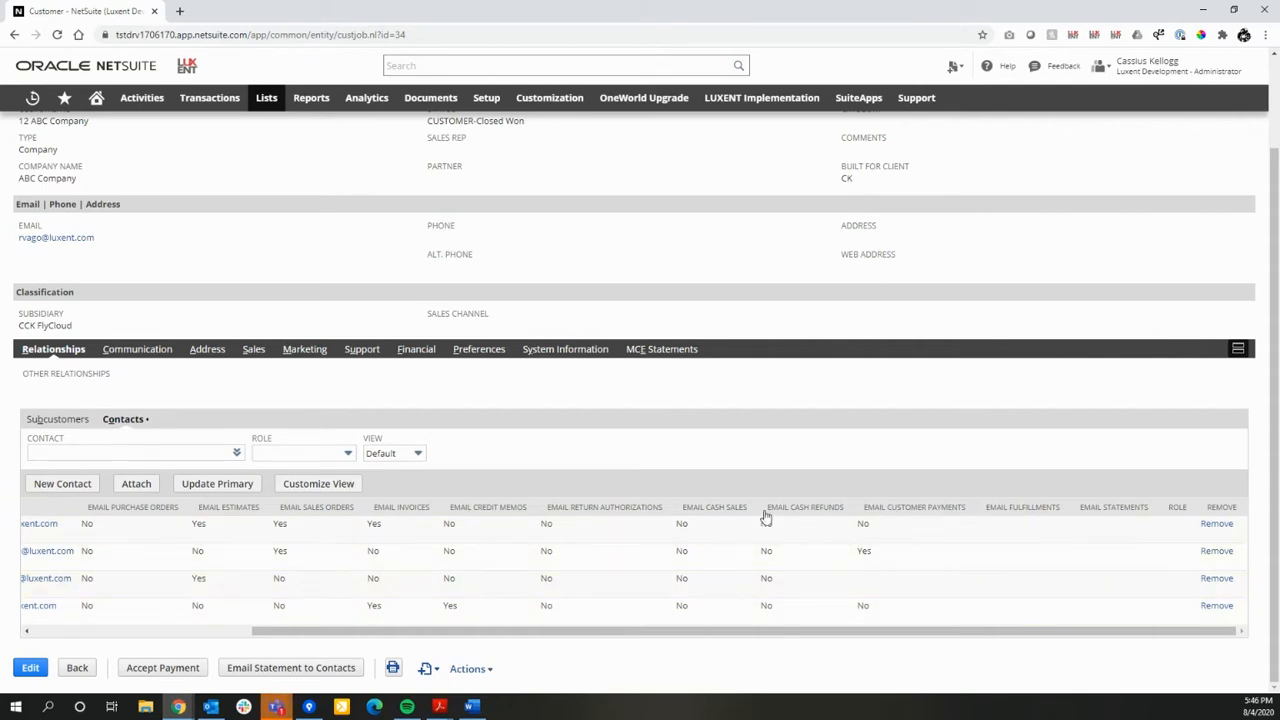
pyautogui.moveTo(558, 638); pyautogui.dragTo(342, 638)
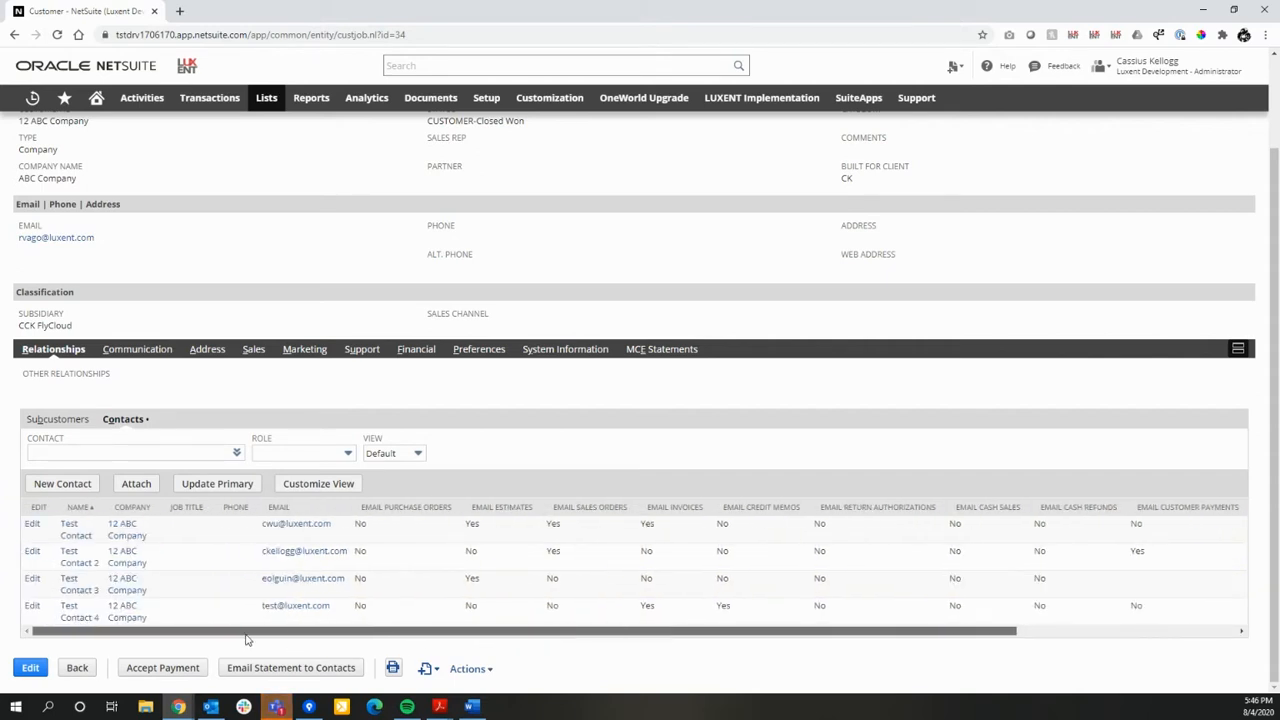
# Inspect the transaction email options in Test Contact's communication settings in a separate browser tab, closing it without saving.
pyautogui.rightClick(34, 528)
pyautogui.click(92, 537)
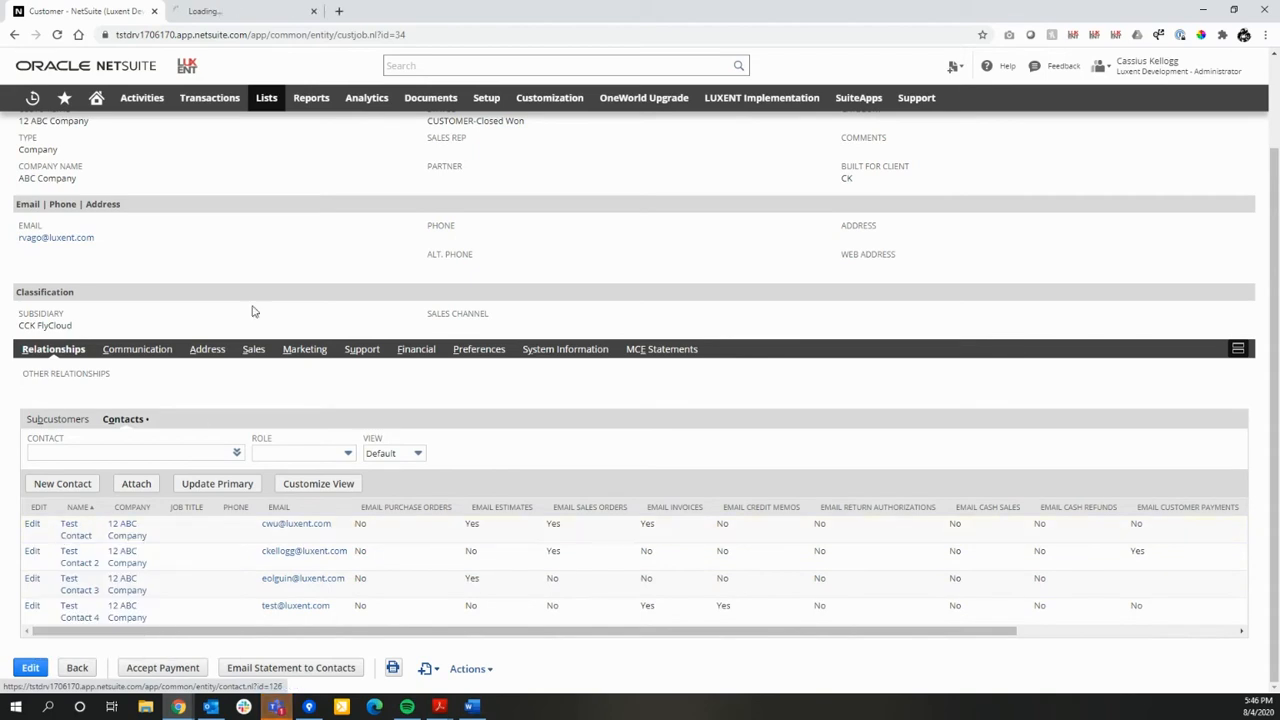
pyautogui.click(226, 14)
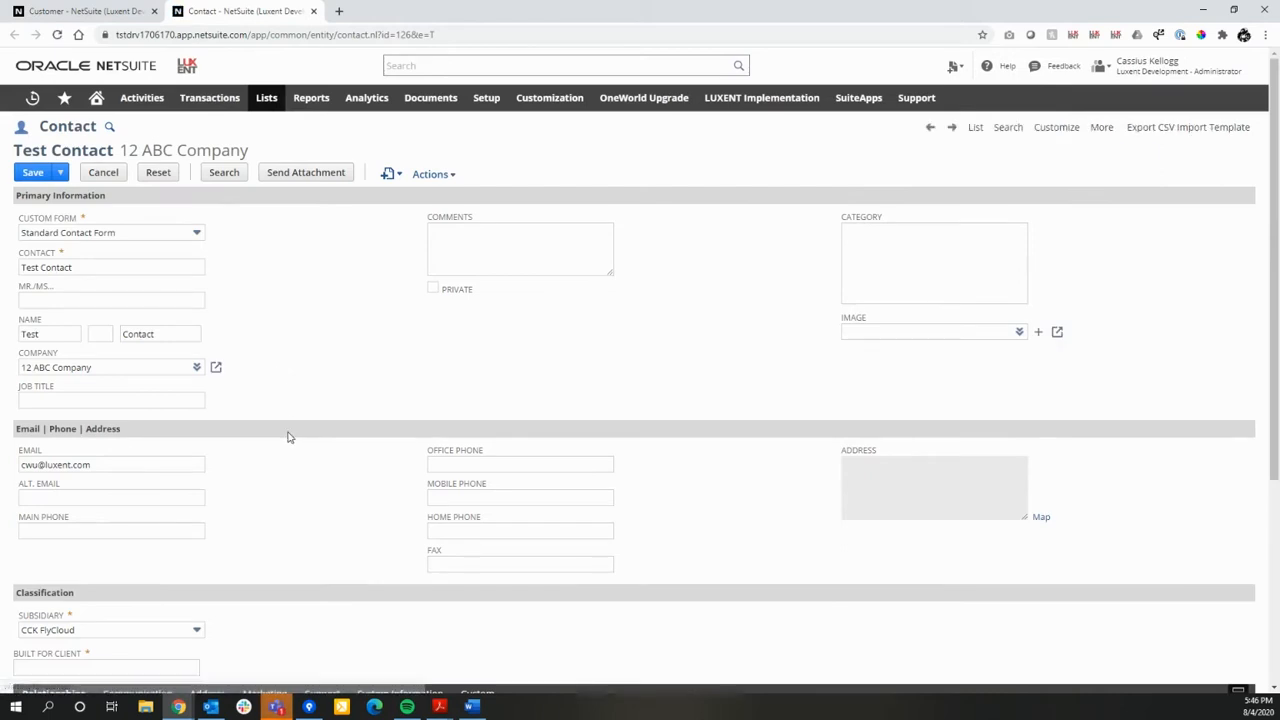
pyautogui.scroll(-2, 290, 437)
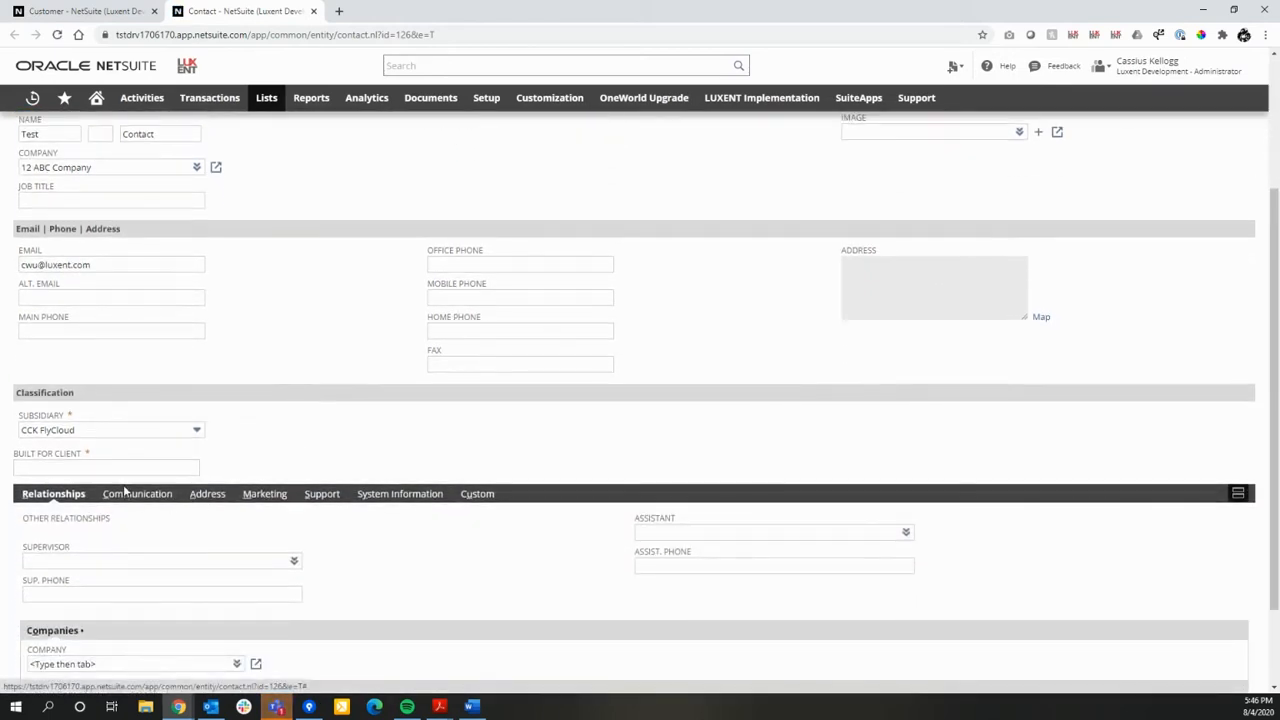
pyautogui.click(125, 490)
pyautogui.scroll(-1, 150, 490)
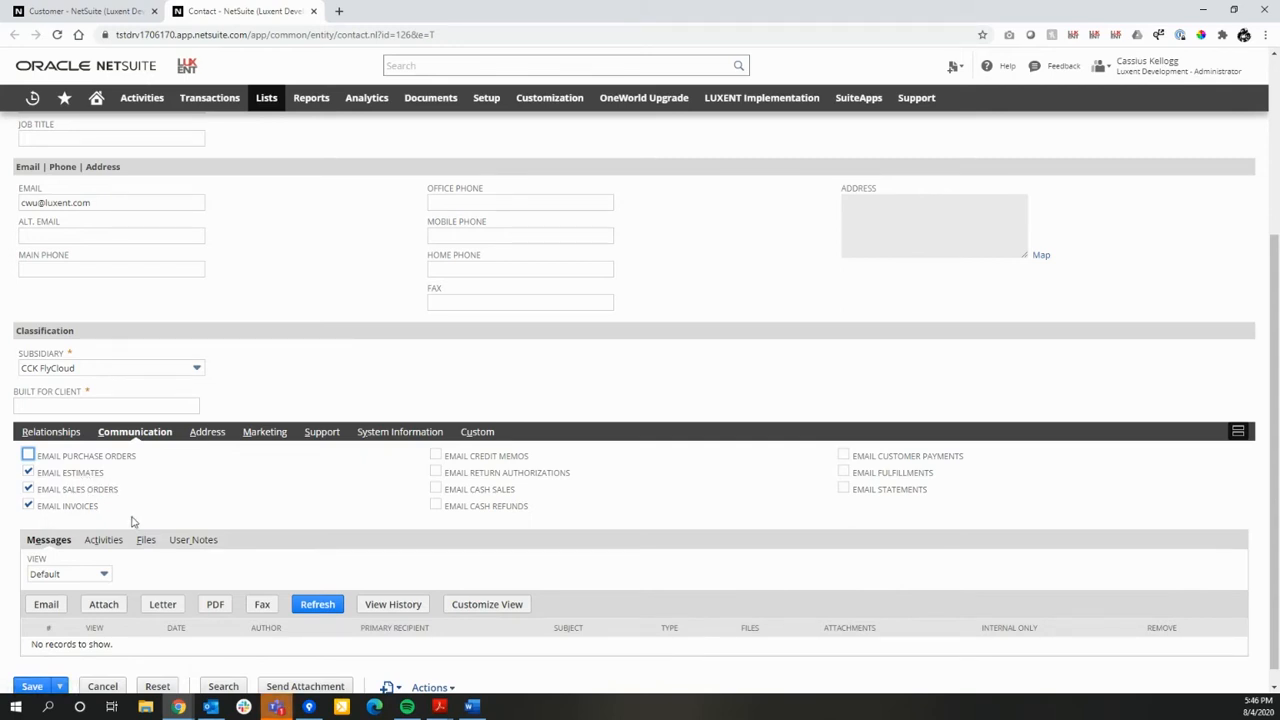
pyautogui.scroll(3, 263, 317)
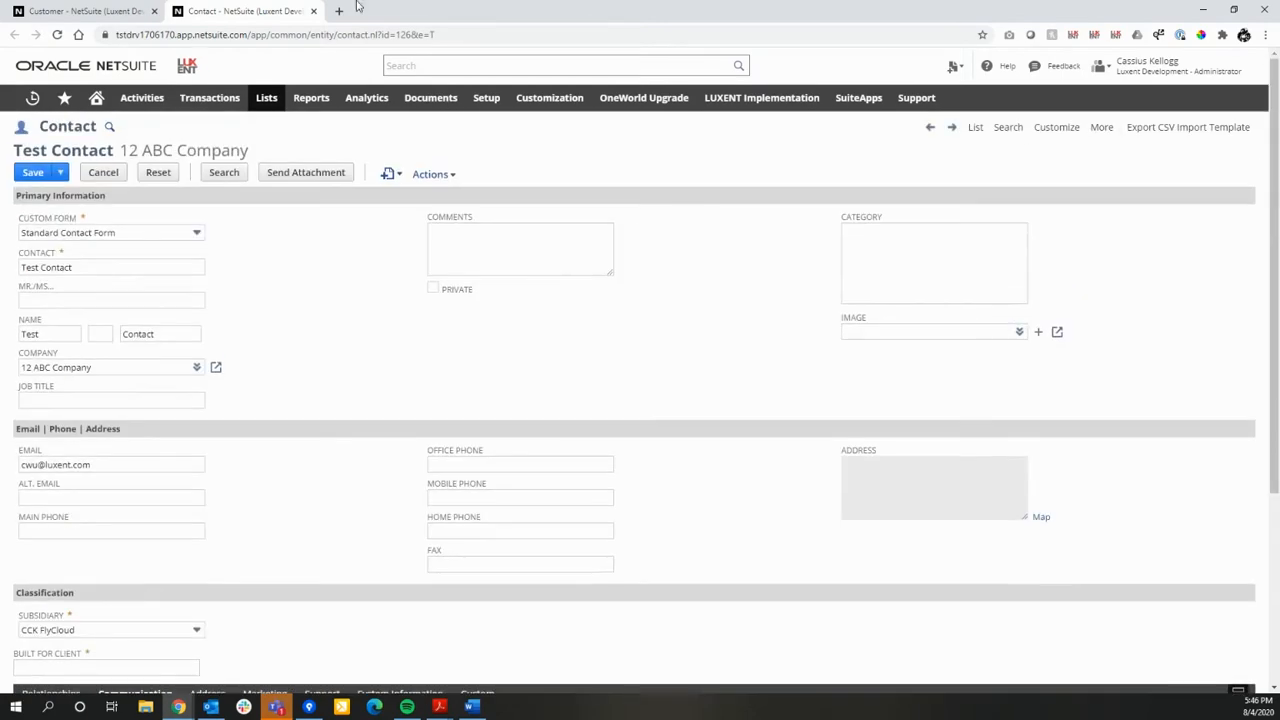
pyautogui.click(313, 11)
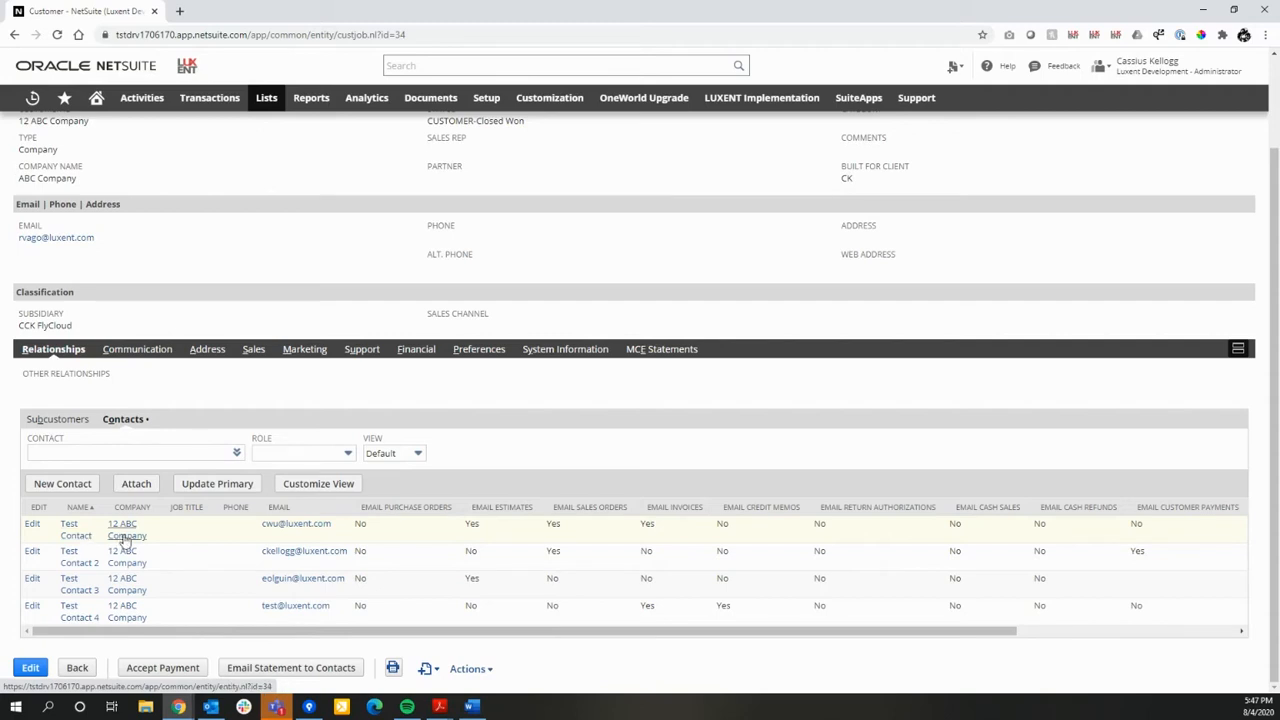
# Compare the estimate, sales order and invoice email settings across ABC Company's contacts.
pyautogui.doubleClick(489, 525)
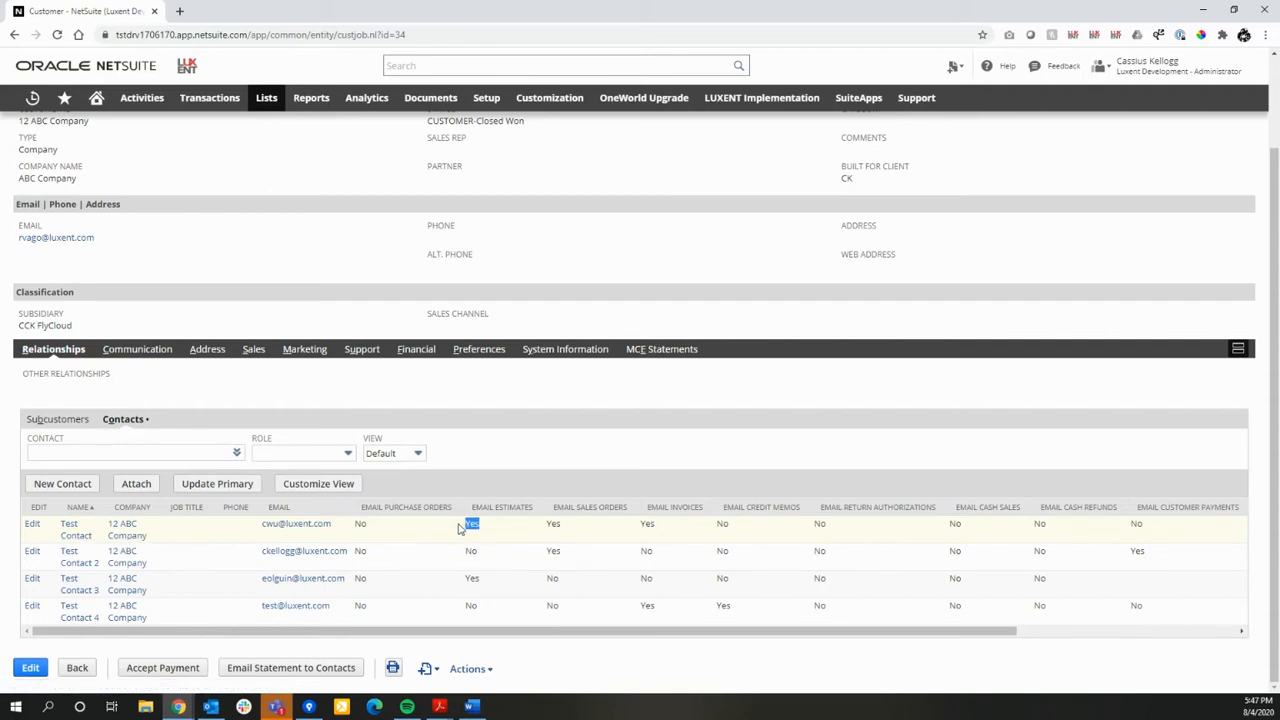
pyautogui.doubleClick(486, 582)
pyautogui.doubleClick(553, 552)
pyautogui.click(651, 555)
# Show ABC Company's ship-to transactions and filter them to the Sales Order type.
pyautogui.click(258, 350)
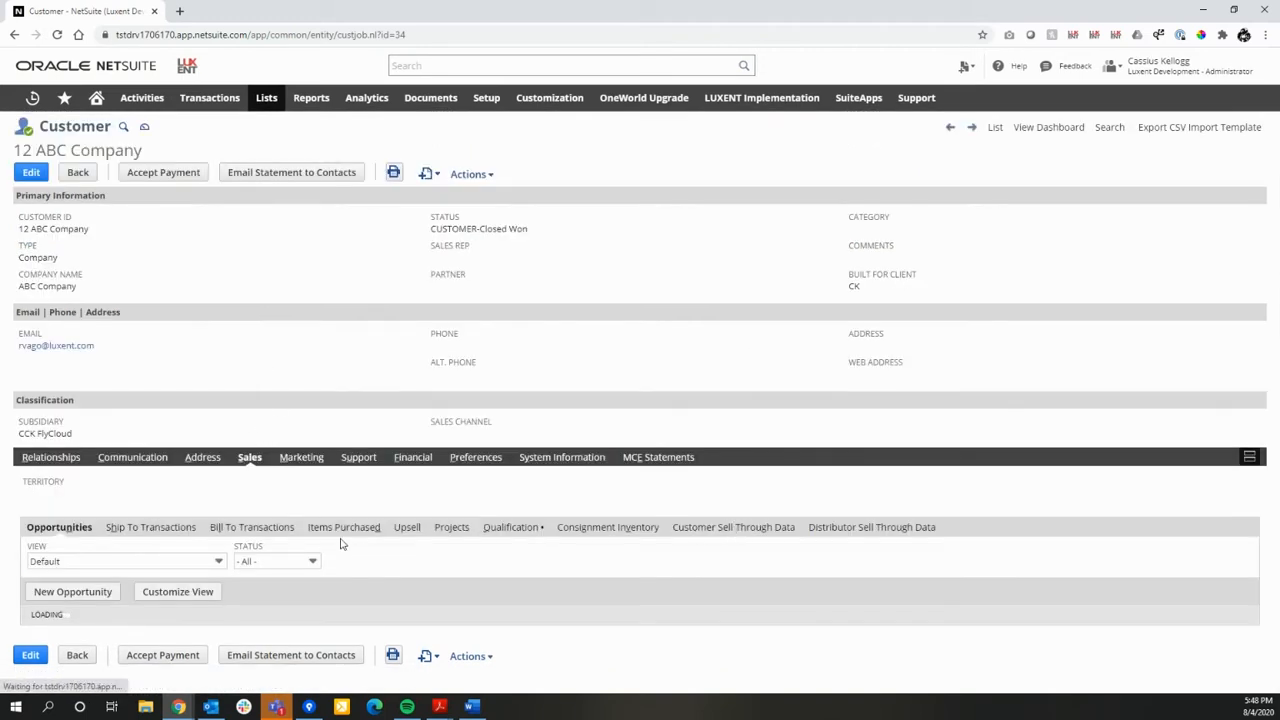
pyautogui.click(158, 527)
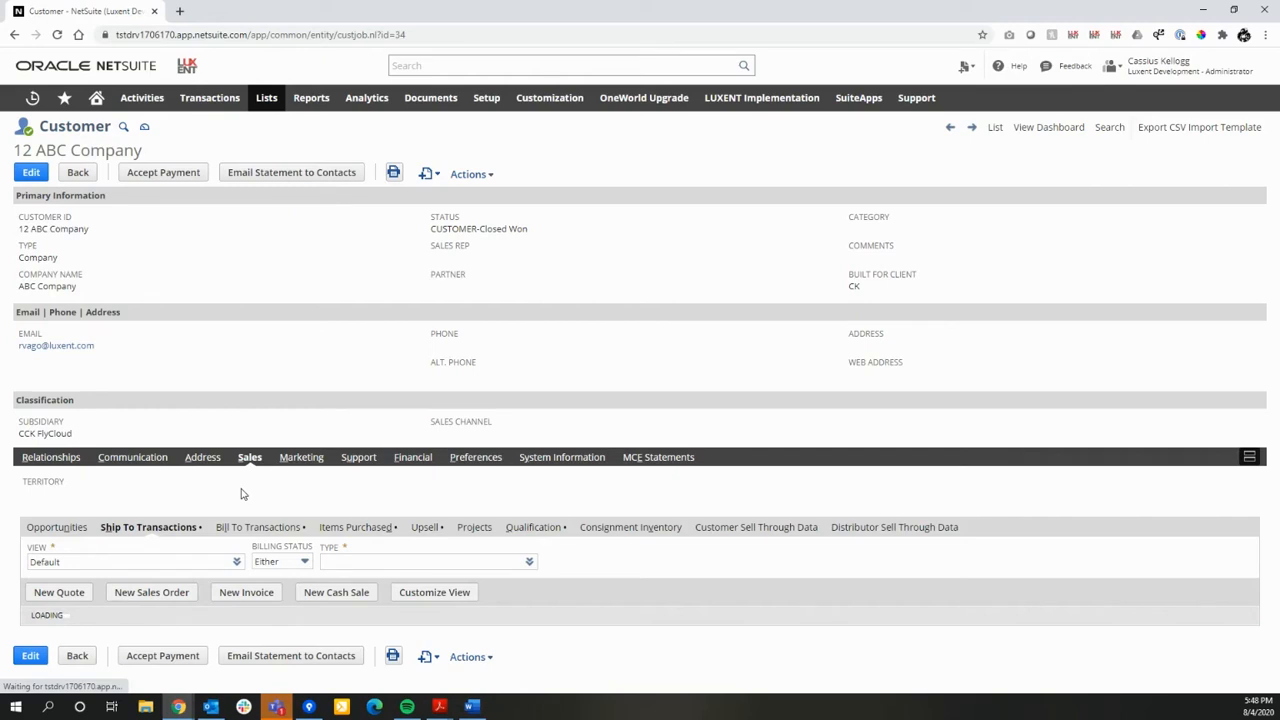
pyautogui.scroll(-2, 176, 473)
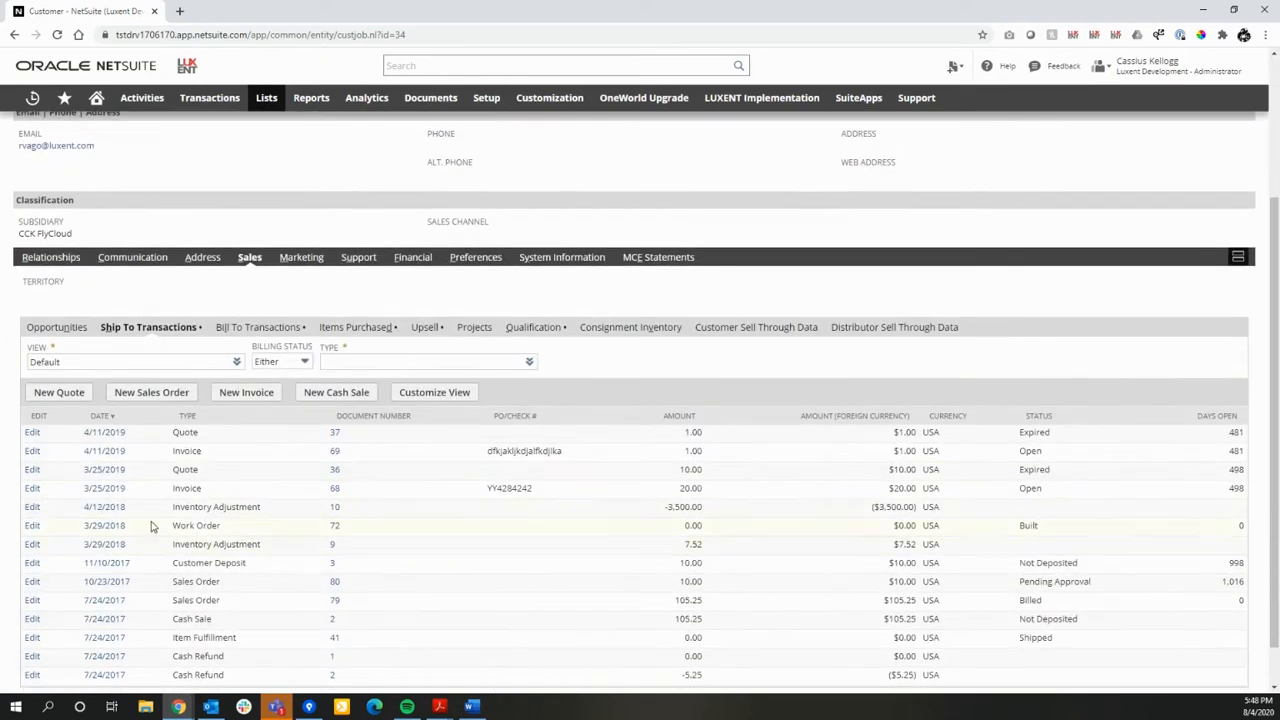
pyautogui.click(348, 363)
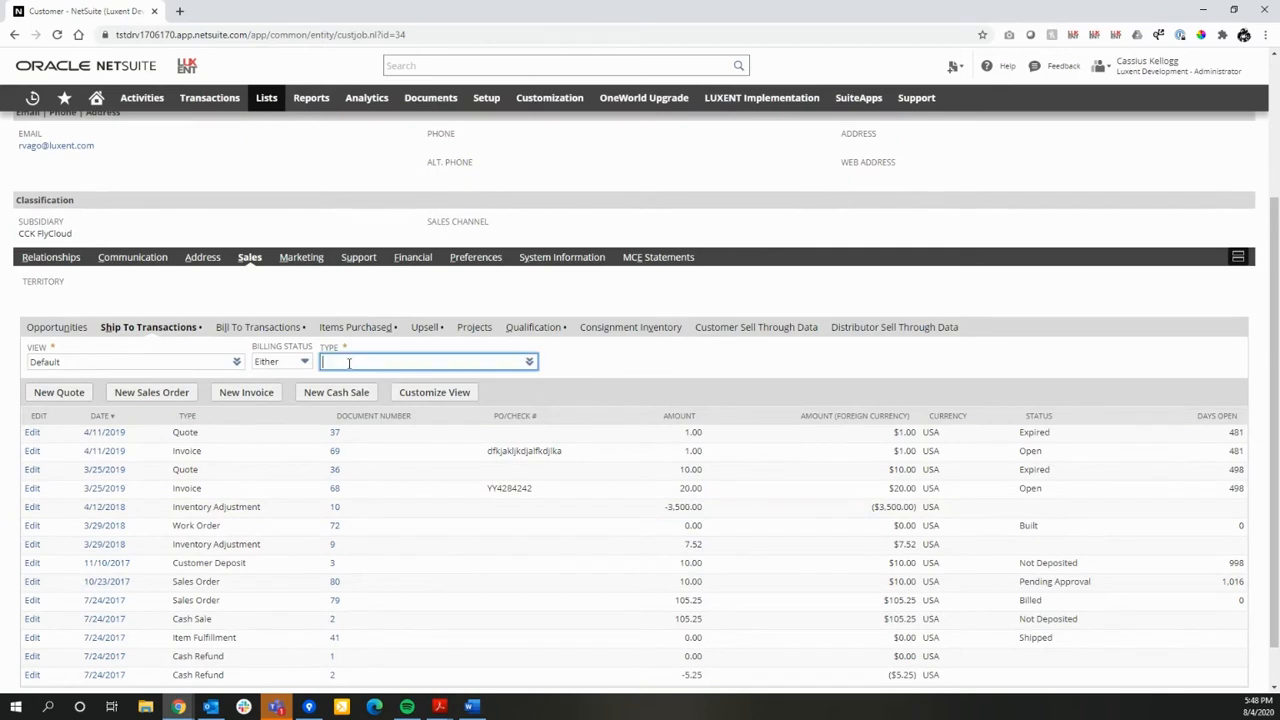
pyautogui.click(352, 375)
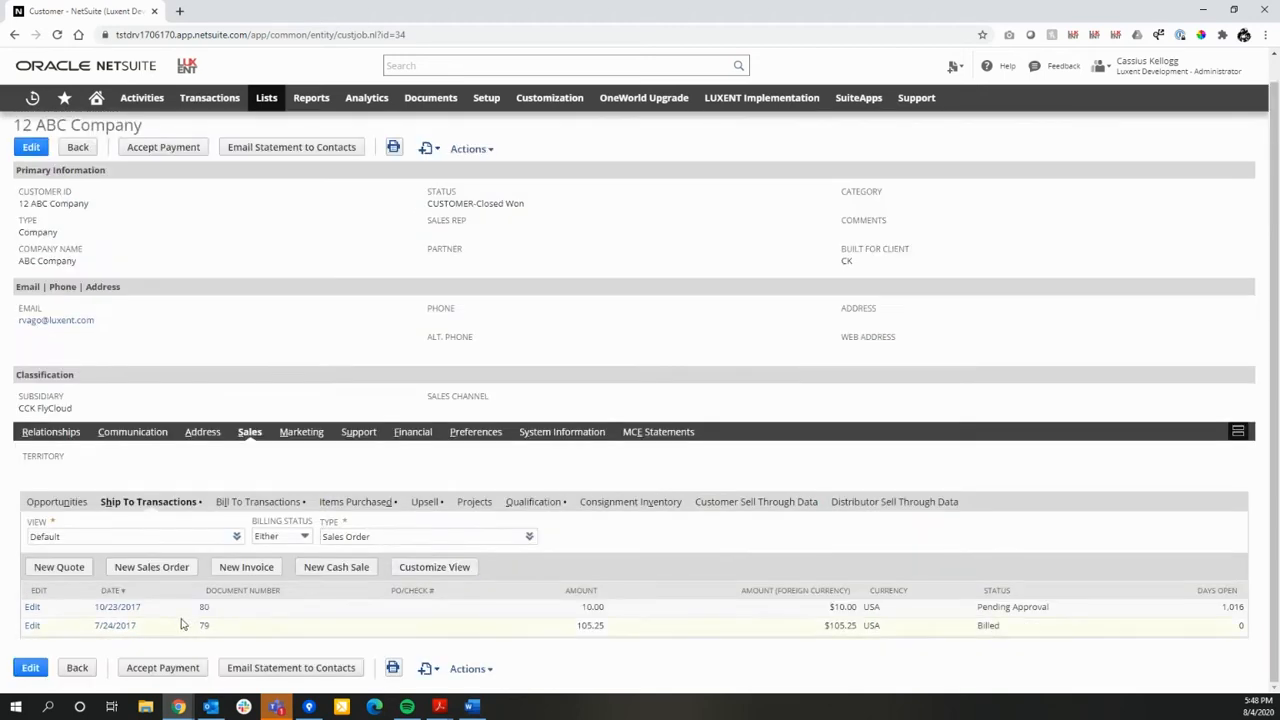
# Open the sales order dated 10/23/2017 in a new browser tab.
pyautogui.rightClick(108, 607)
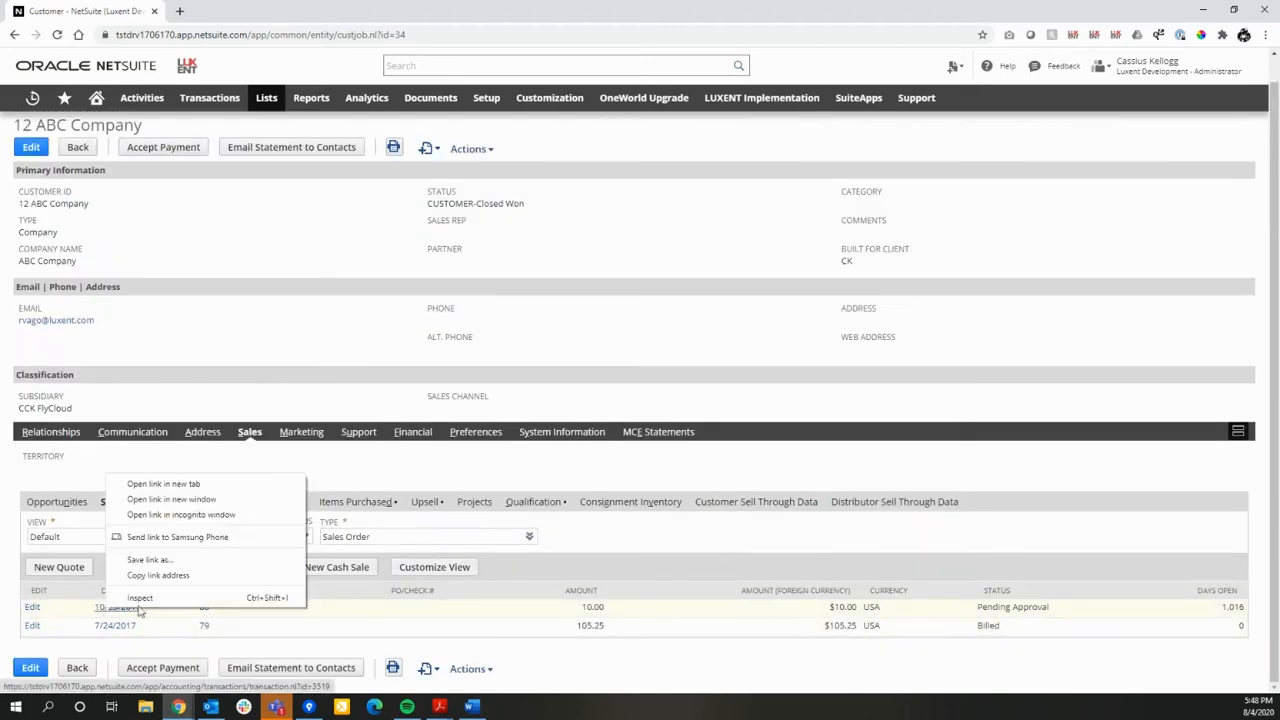
pyautogui.click(163, 484)
pyautogui.click(210, 10)
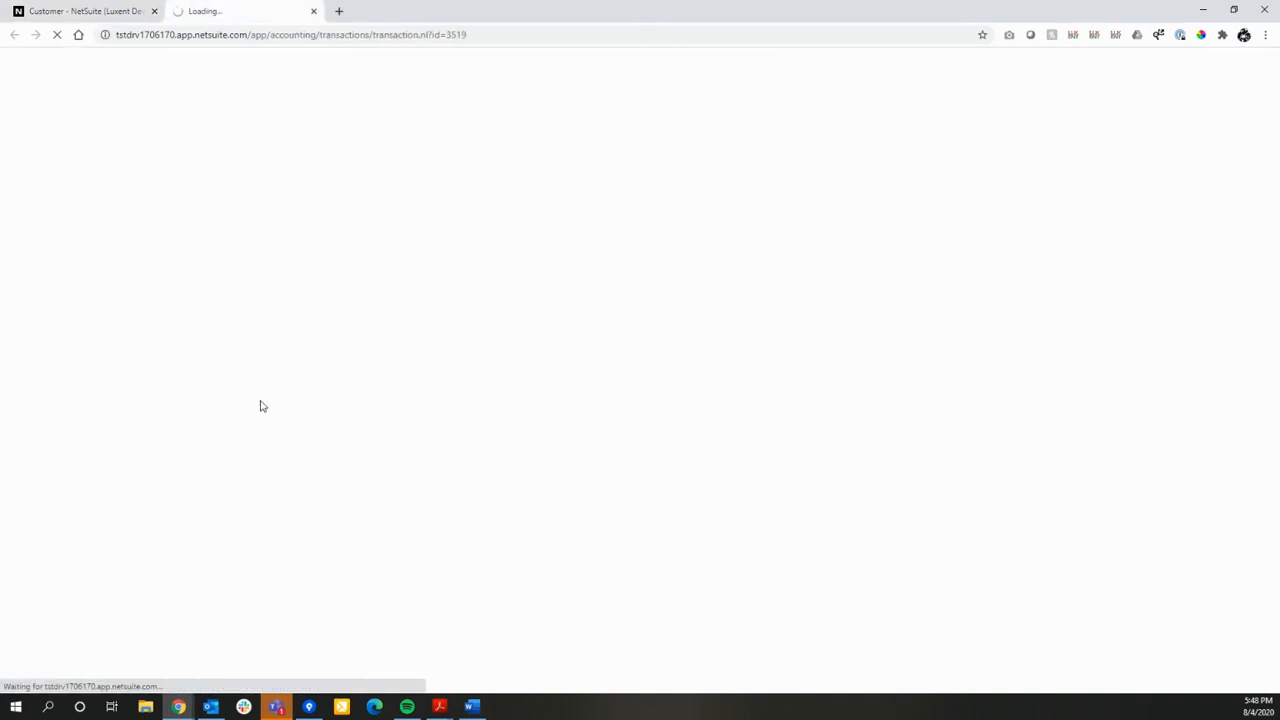
# Check on the customer record which ABC Company contacts are set to receive sales order emails.
pyautogui.click(78, 11)
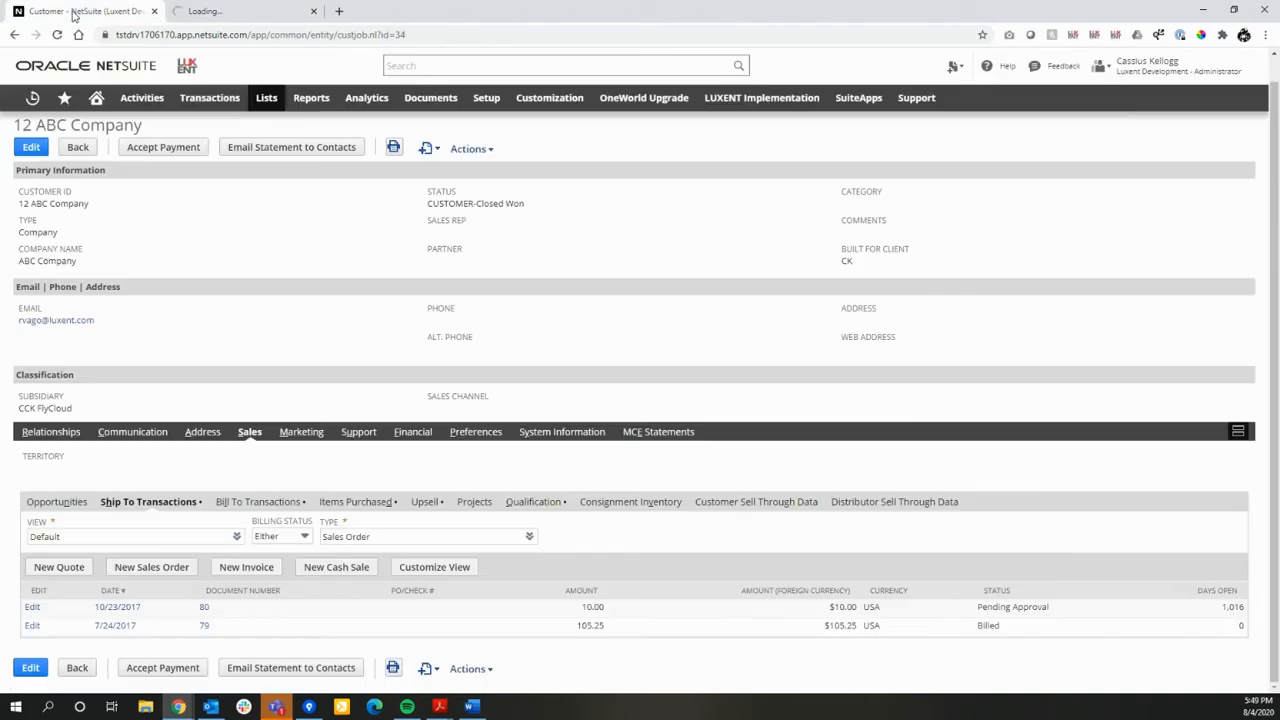
pyautogui.click(51, 432)
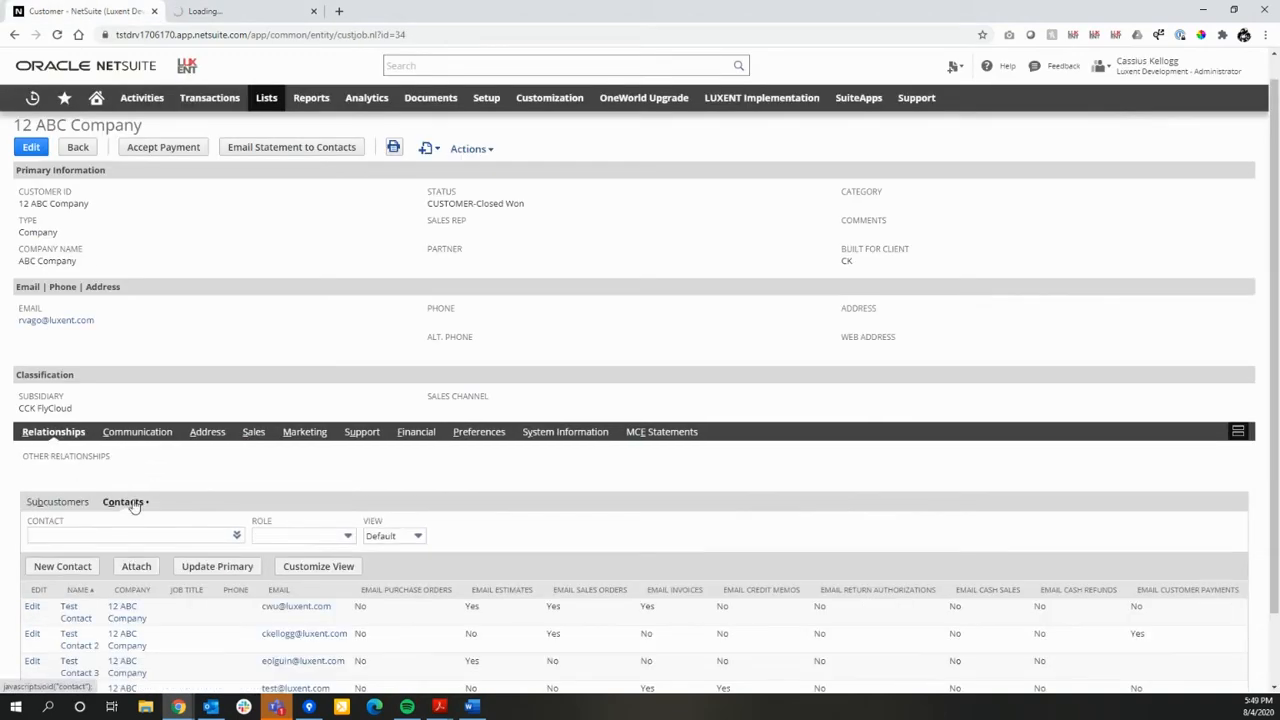
pyautogui.scroll(-2, 170, 584)
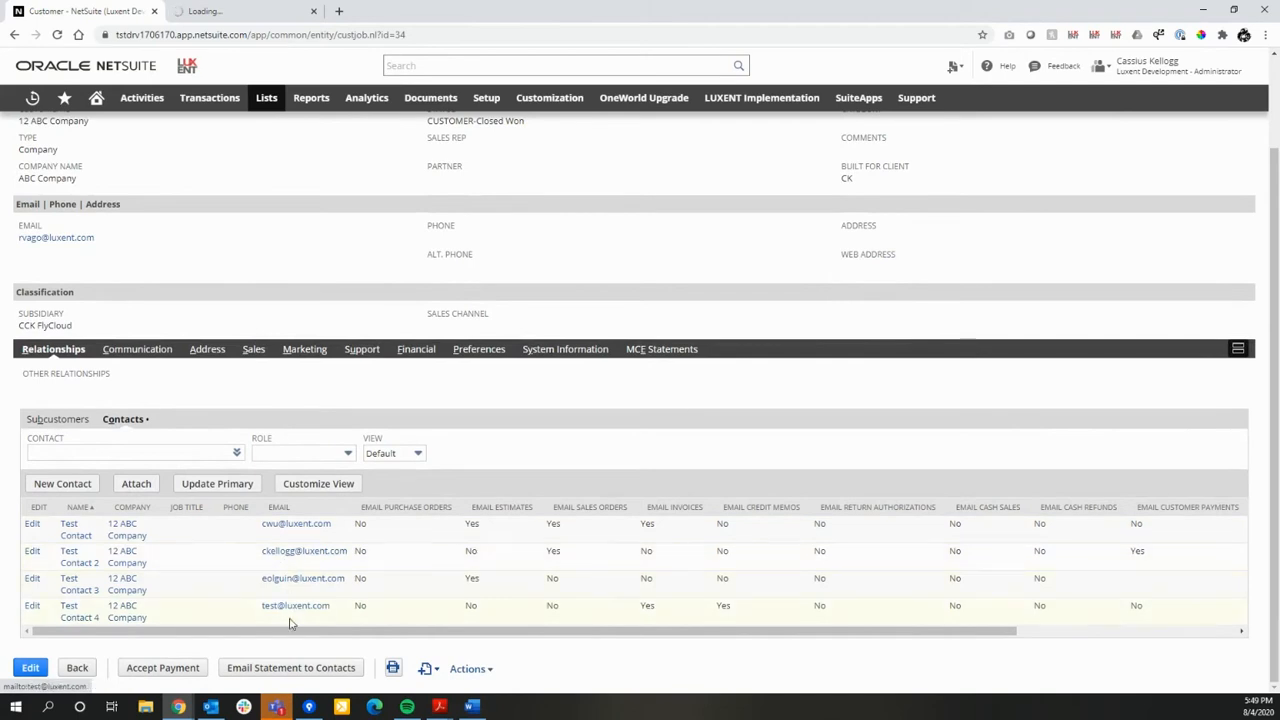
# Email the 10/23/2017 sales order to the customer's contacts.
pyautogui.click(228, 14)
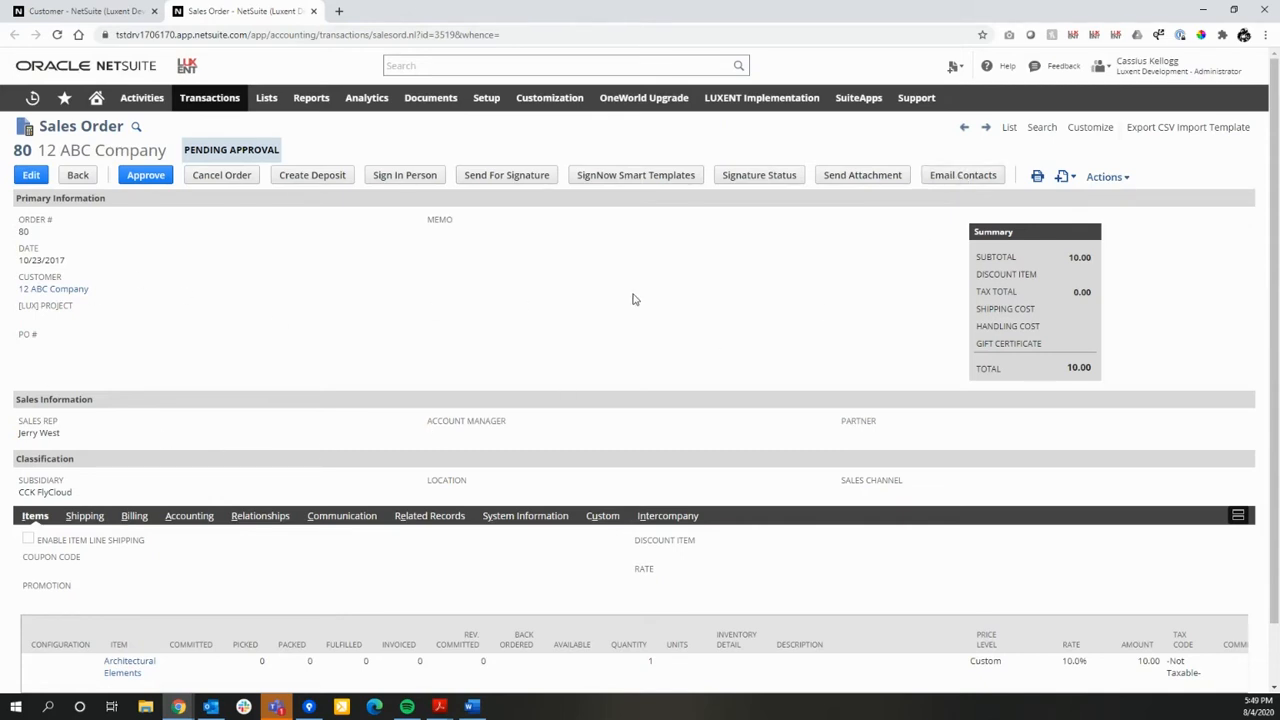
pyautogui.click(959, 177)
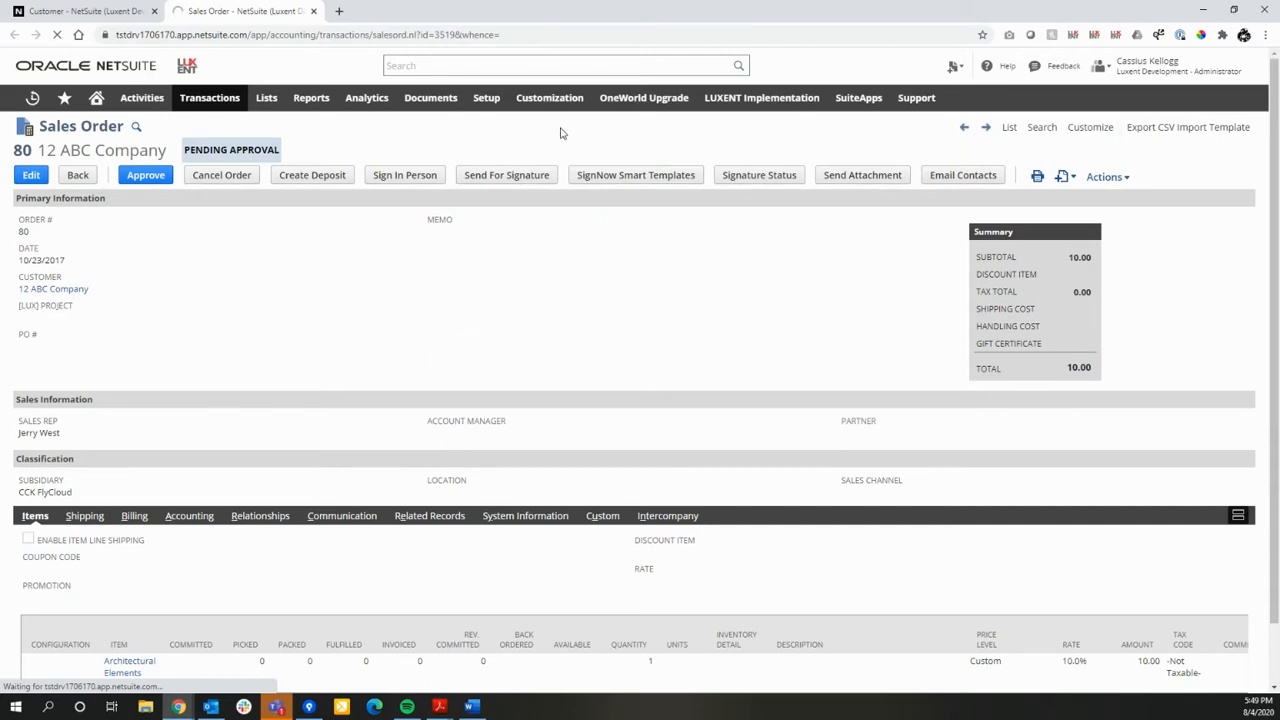
# Open the Email Templates list in a new browser tab.
pyautogui.moveTo(428, 97)
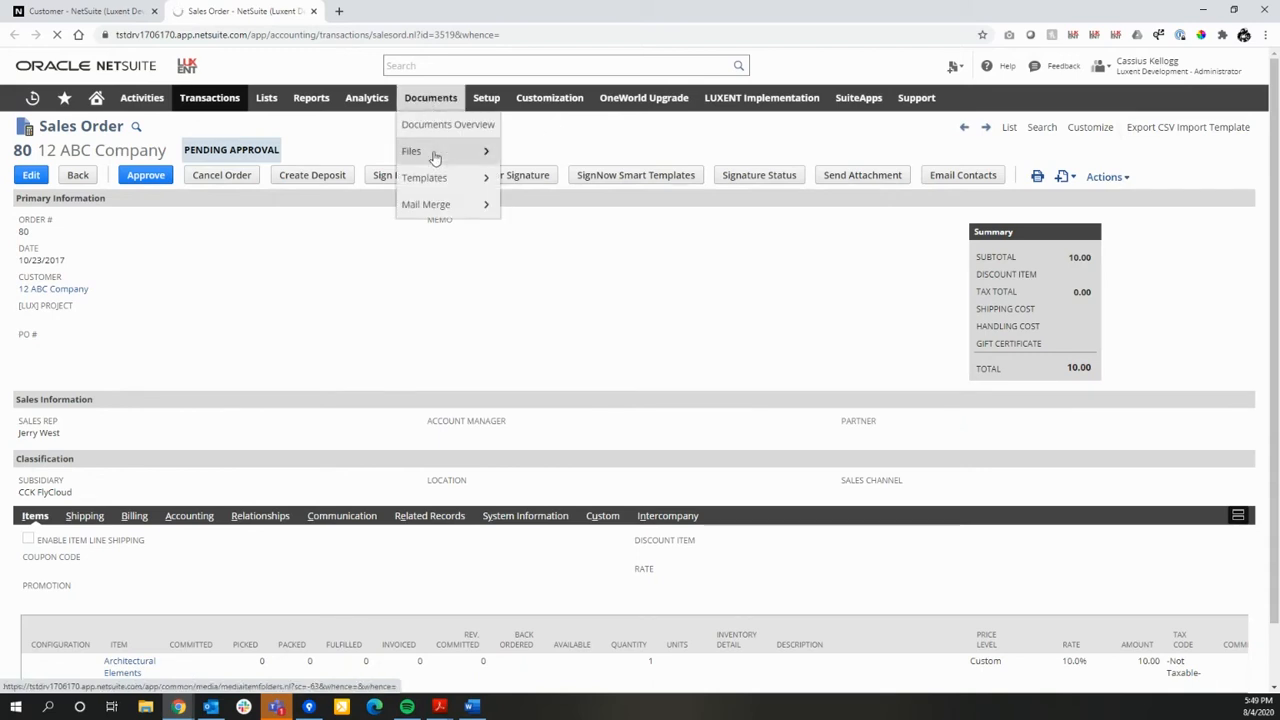
pyautogui.moveTo(424, 177)
pyautogui.rightClick(540, 183)
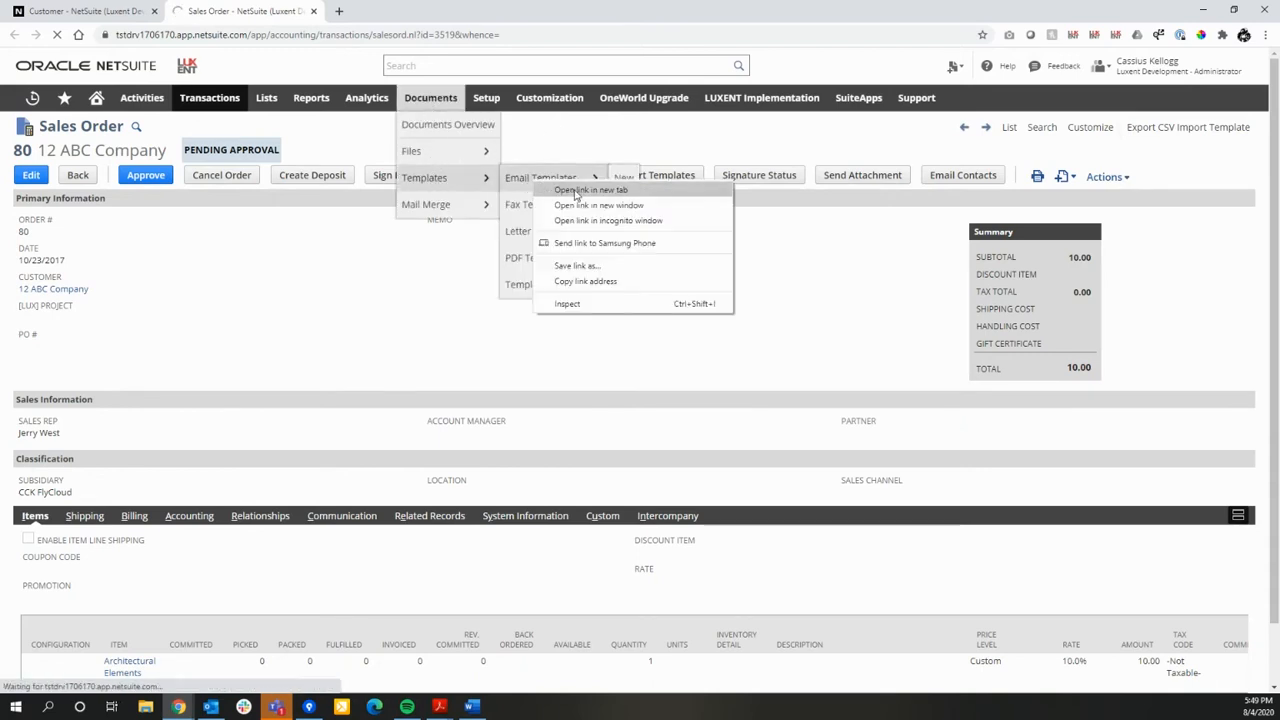
pyautogui.click(577, 191)
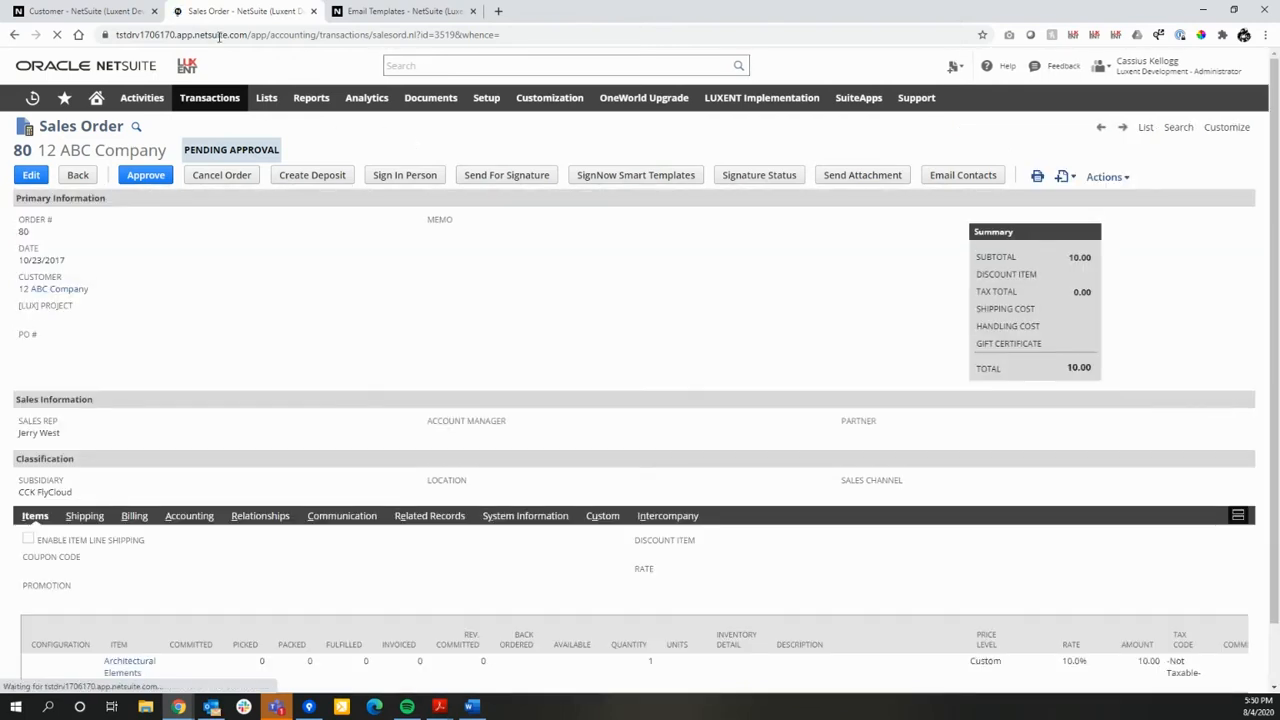
# Review the date and recipients of the latest message in the sales order's communication records.
pyautogui.click(343, 516)
pyautogui.scroll(-2, 345, 495)
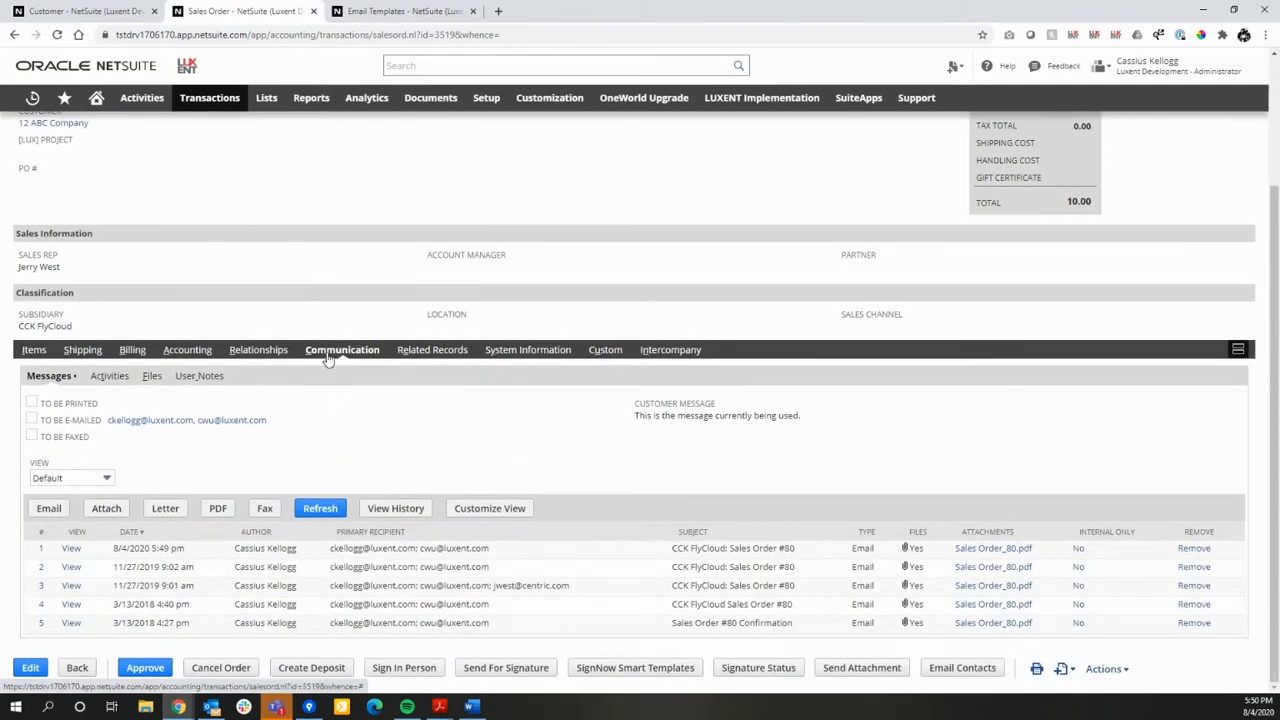
pyautogui.moveTo(113, 548); pyautogui.dragTo(152, 551)
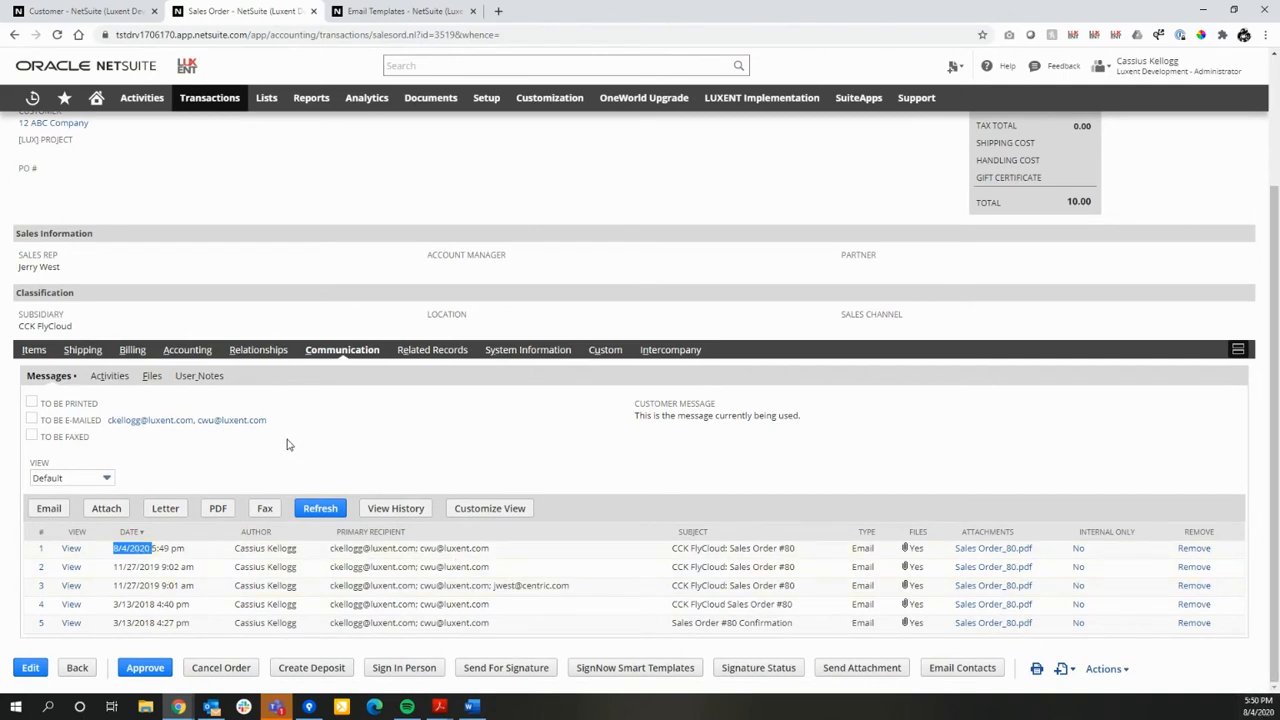
pyautogui.click(308, 480)
pyautogui.moveTo(330, 548); pyautogui.dragTo(419, 548)
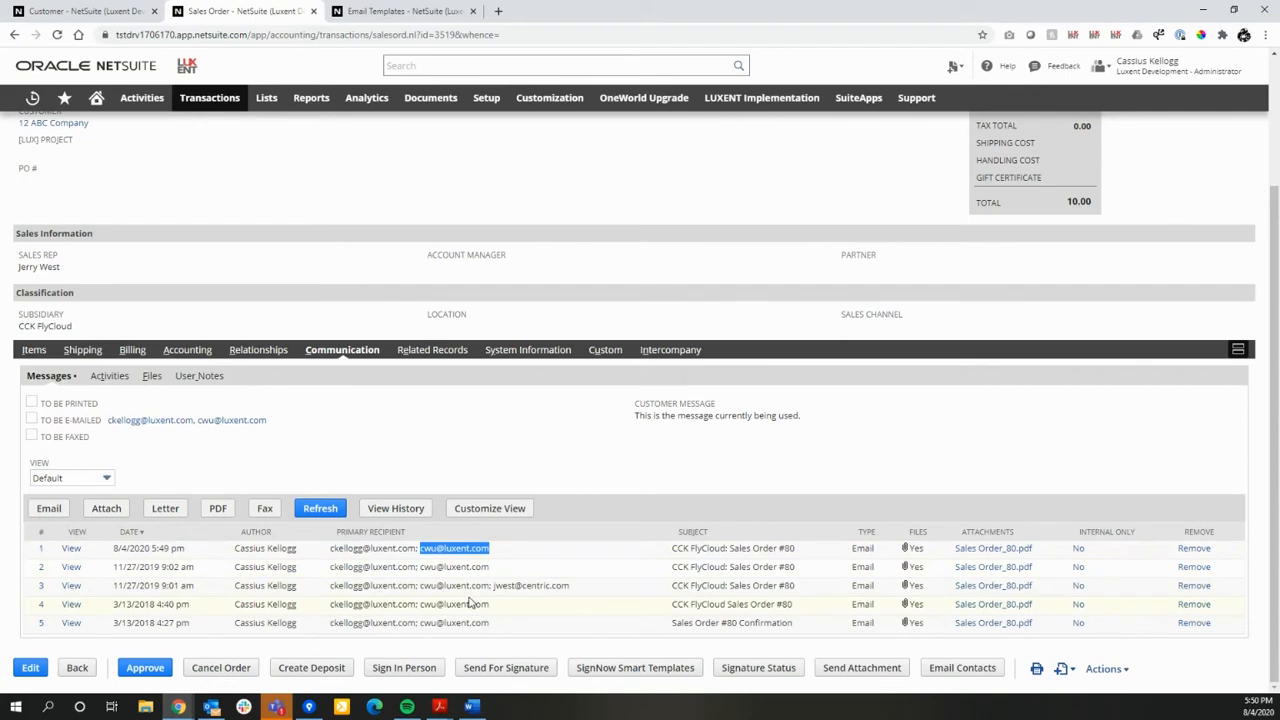
# Return to the customer record and filter its ship-to transactions to the Invoice type.
pyautogui.click(67, 11)
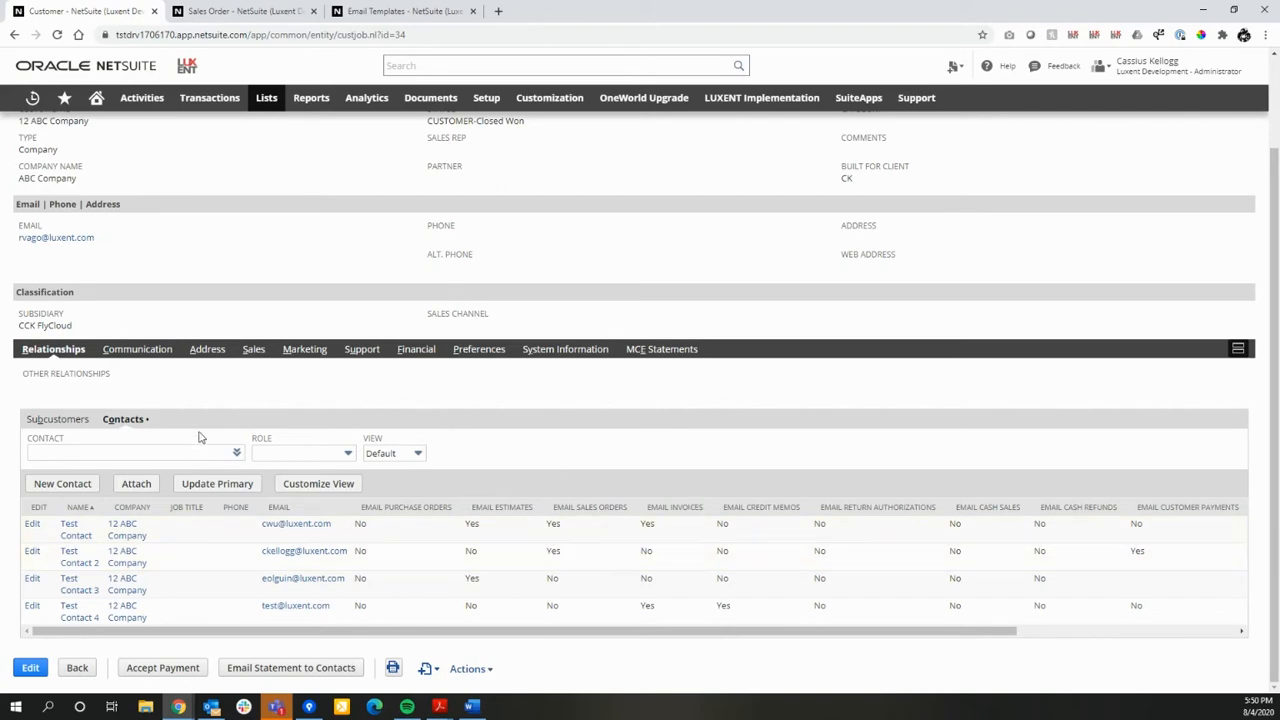
pyautogui.click(253, 349)
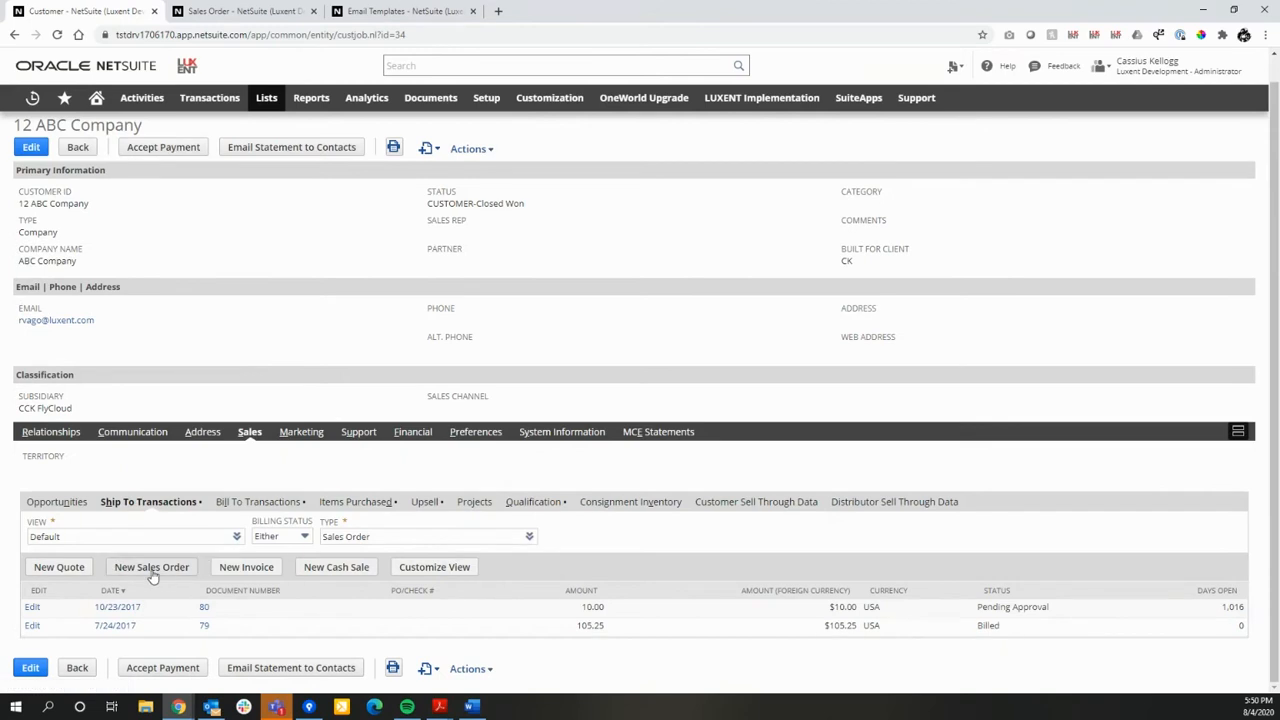
pyautogui.click(387, 538)
pyautogui.write('Invoic')
pyautogui.click(370, 555)
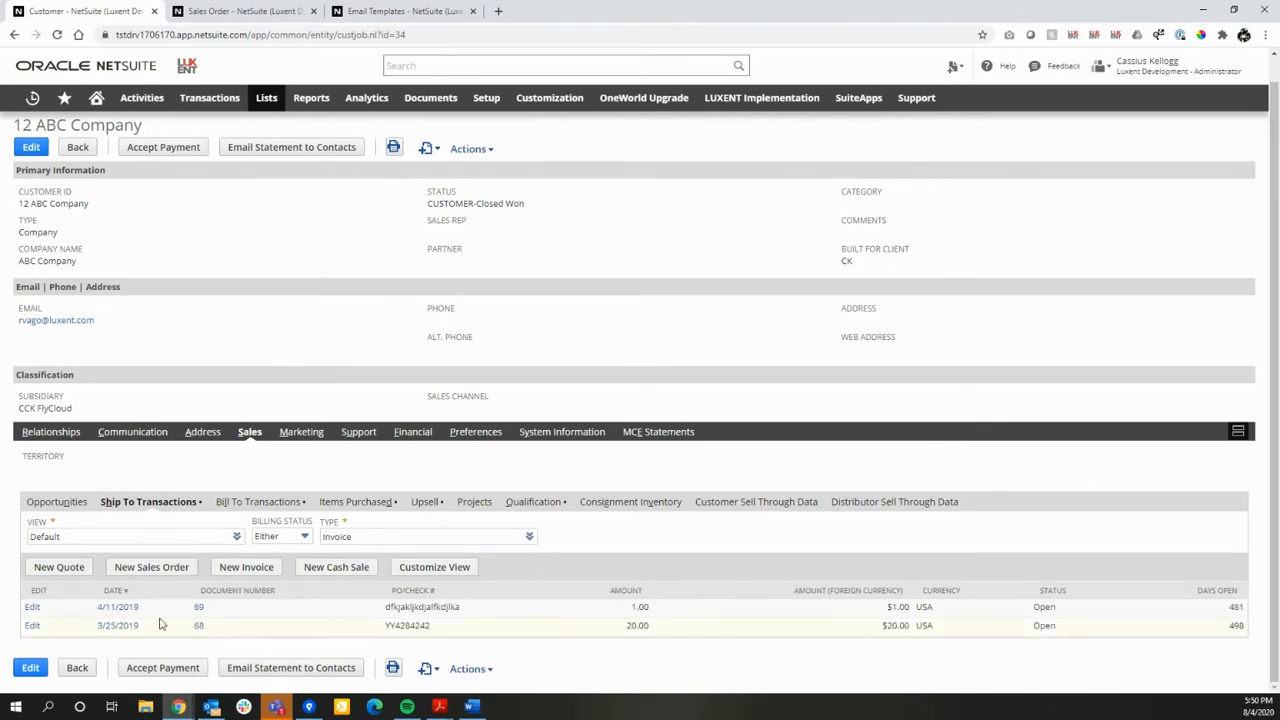
# Open the invoice dated 4/11/2019 in a new browser tab and email it to the customer's contacts.
pyautogui.rightClick(124, 614)
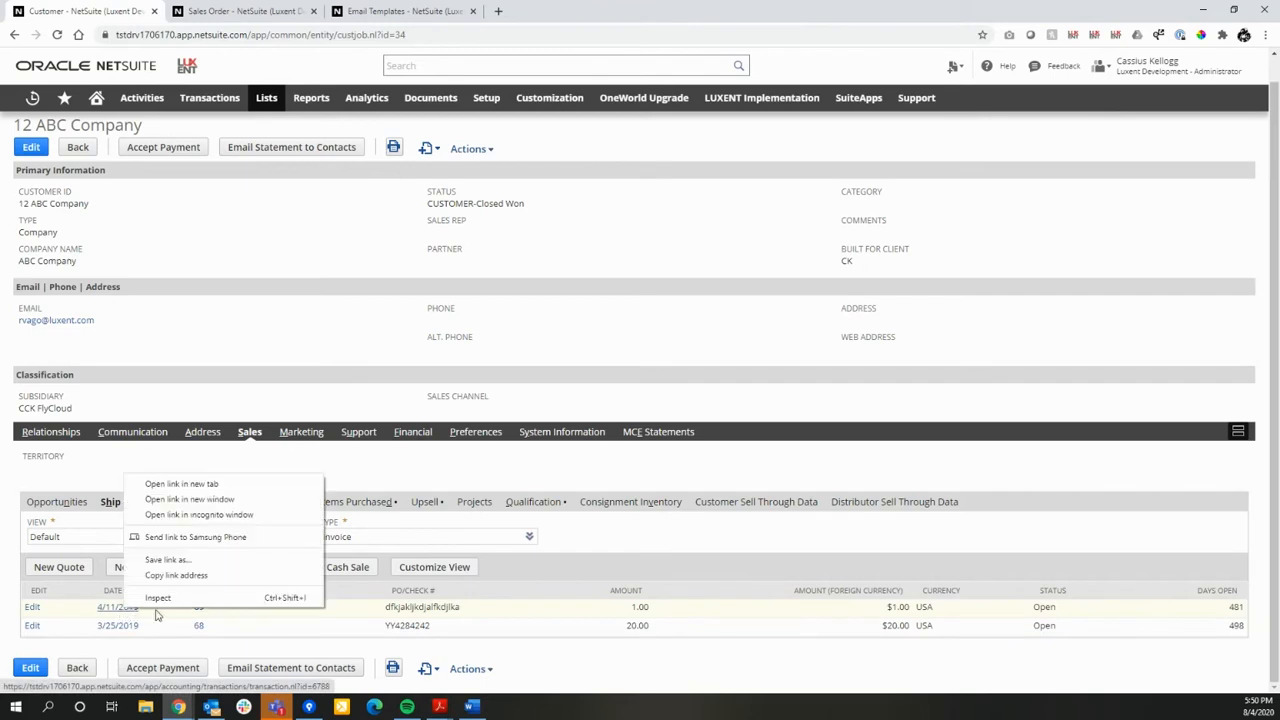
pyautogui.click(194, 485)
pyautogui.click(564, 20)
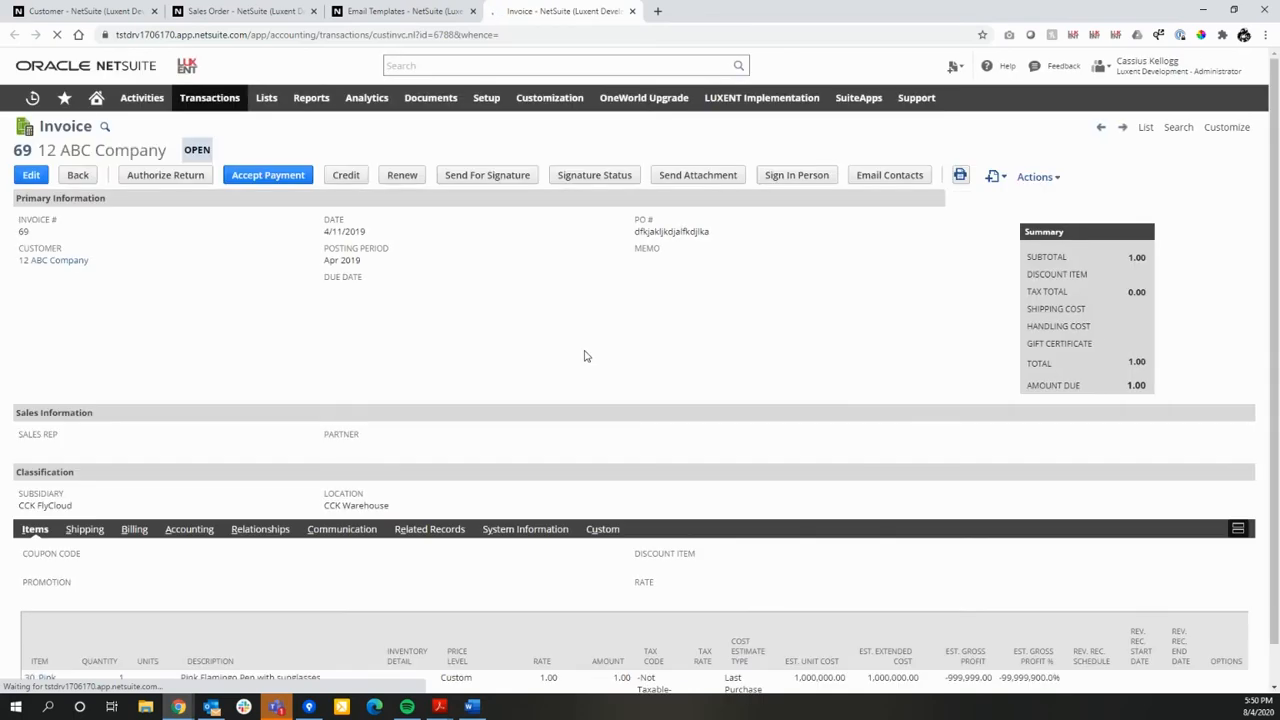
pyautogui.click(890, 177)
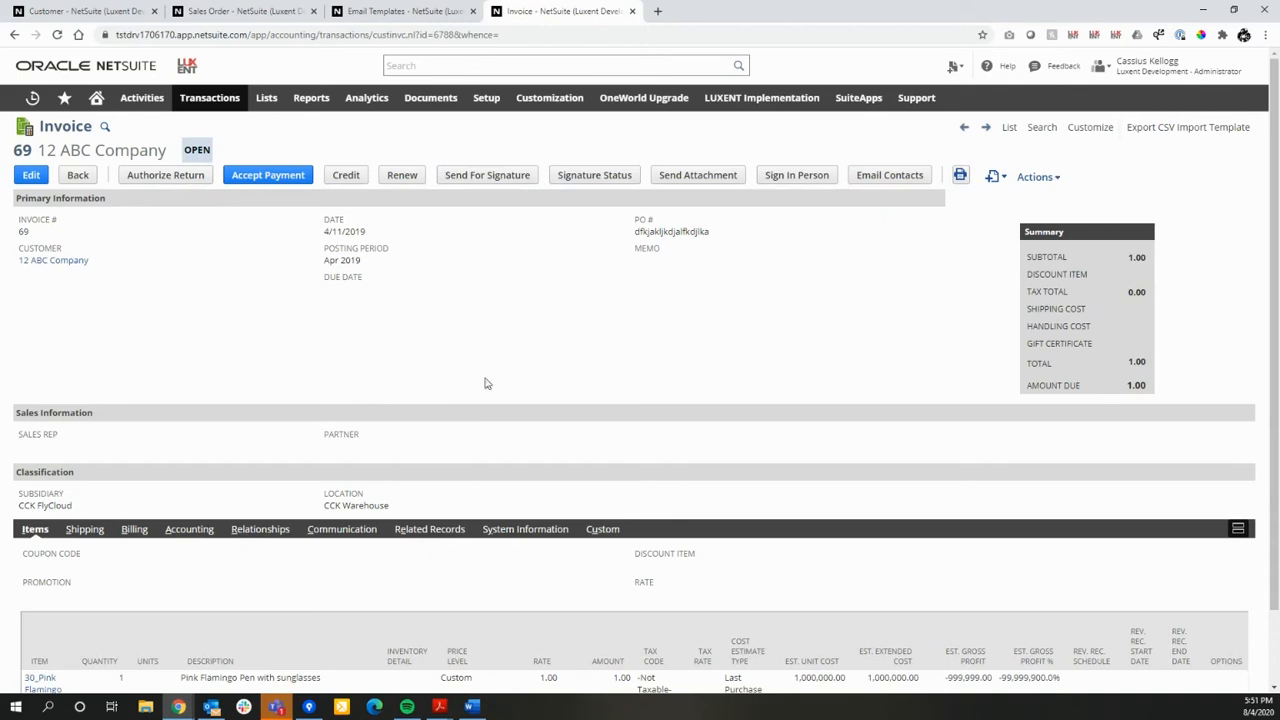
# View the messages sent for the invoice in its communication records.
pyautogui.click(362, 532)
pyautogui.scroll(-2, 364, 530)
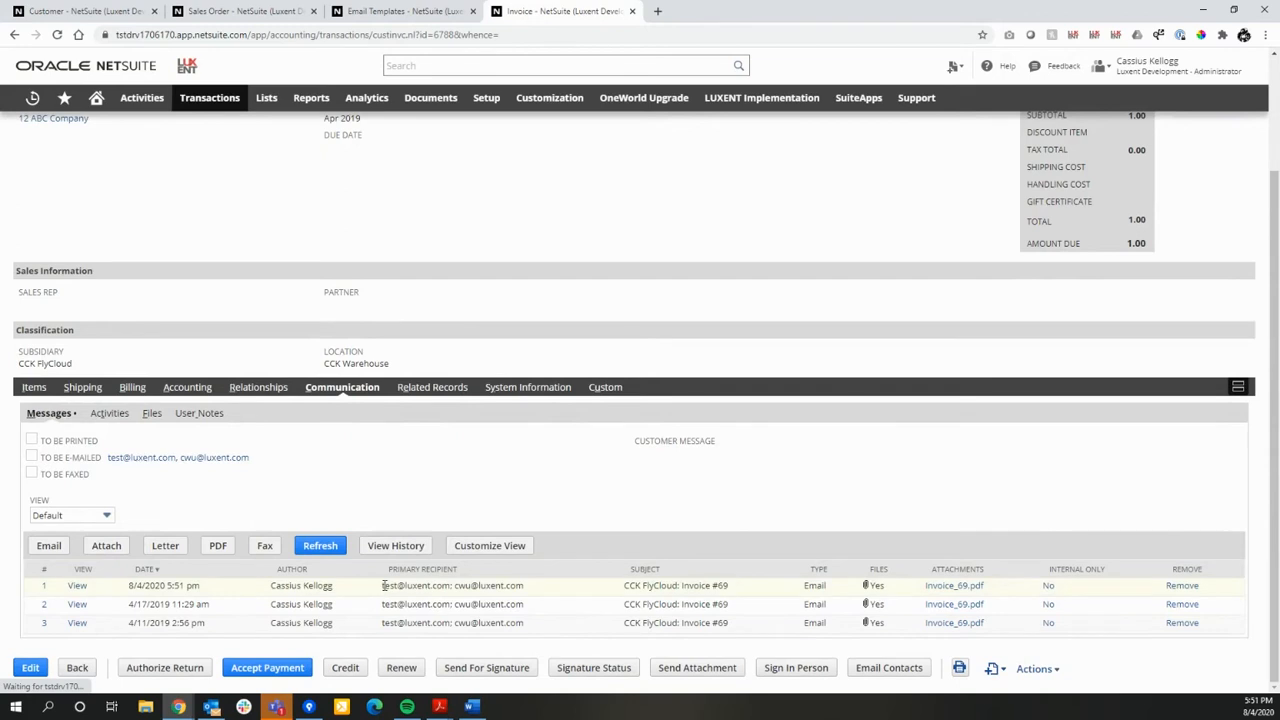
# Compare the latest invoice message's recipients with the contacts' Email Invoices preferences on the customer record.
pyautogui.moveTo(383, 586); pyautogui.dragTo(519, 597)
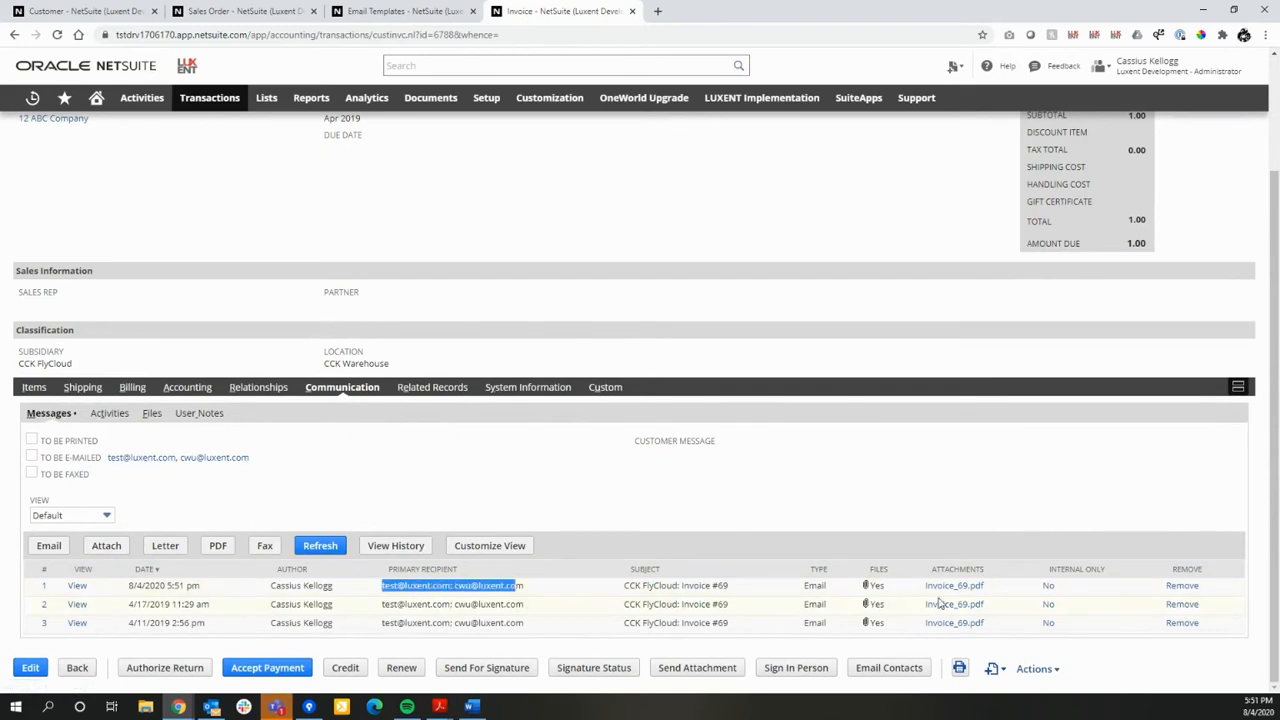
pyautogui.click(402, 588)
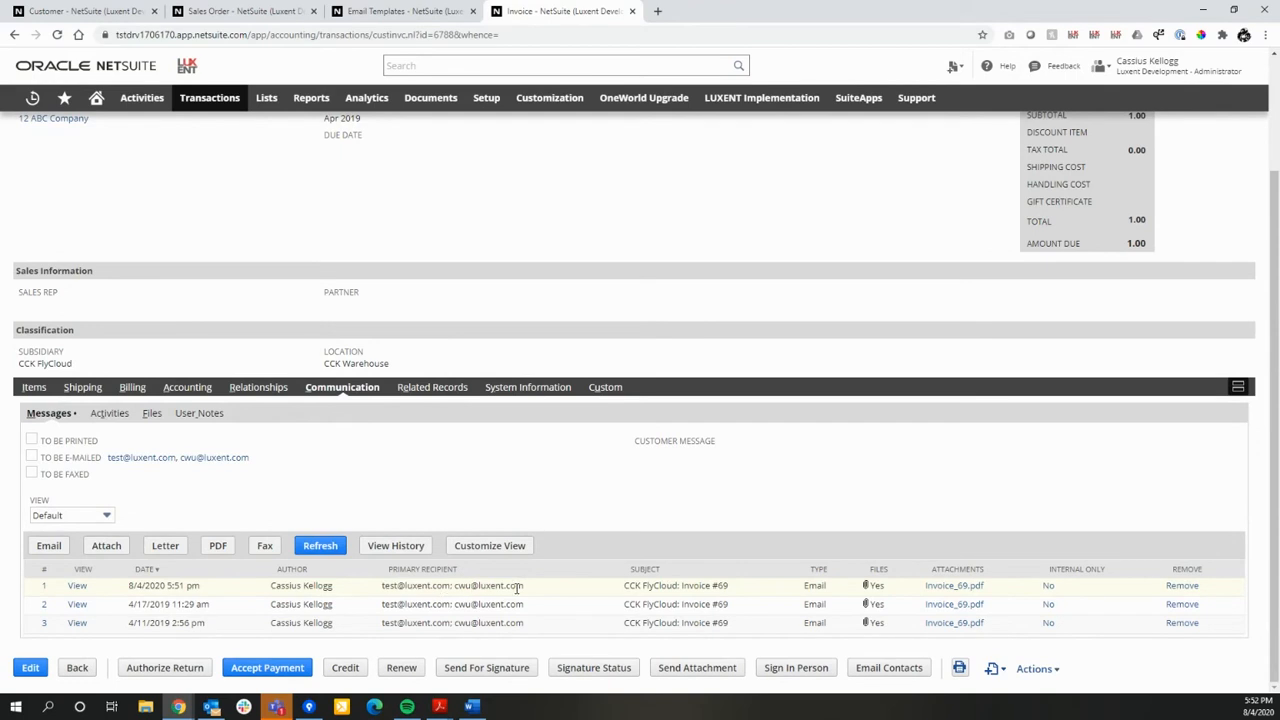
pyautogui.click(82, 12)
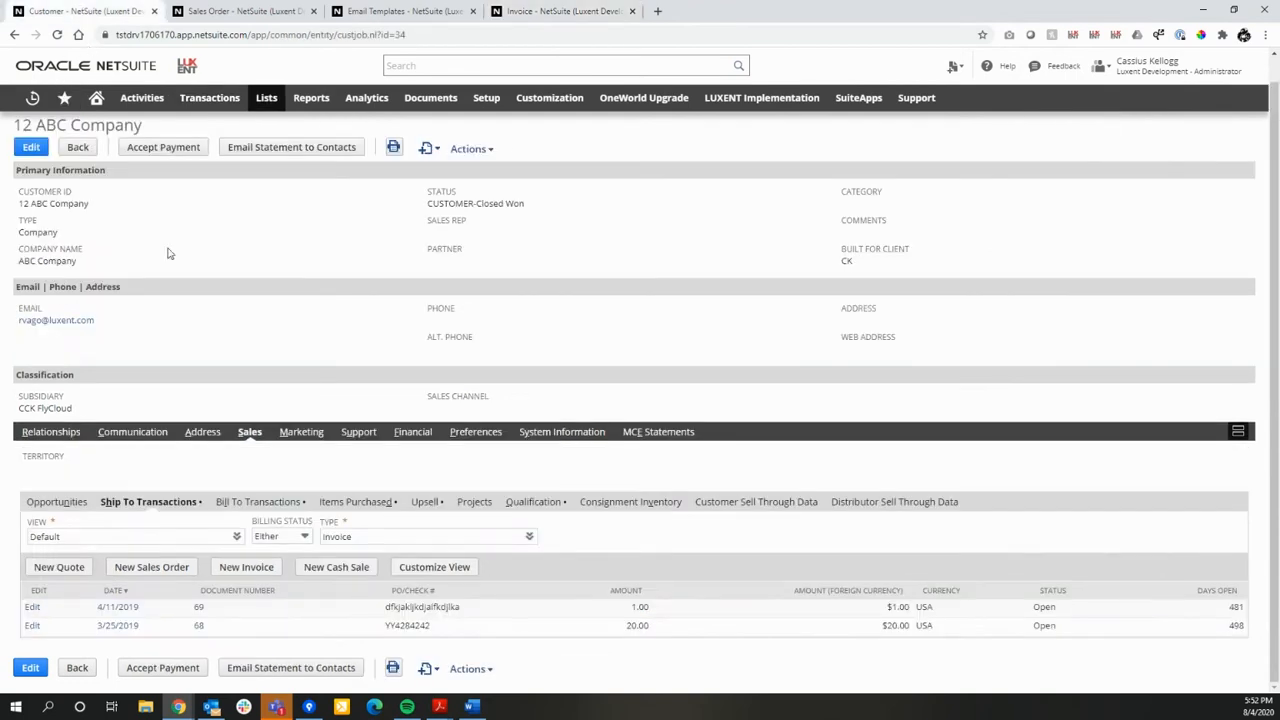
pyautogui.click(42, 436)
pyautogui.scroll(-2, 392, 583)
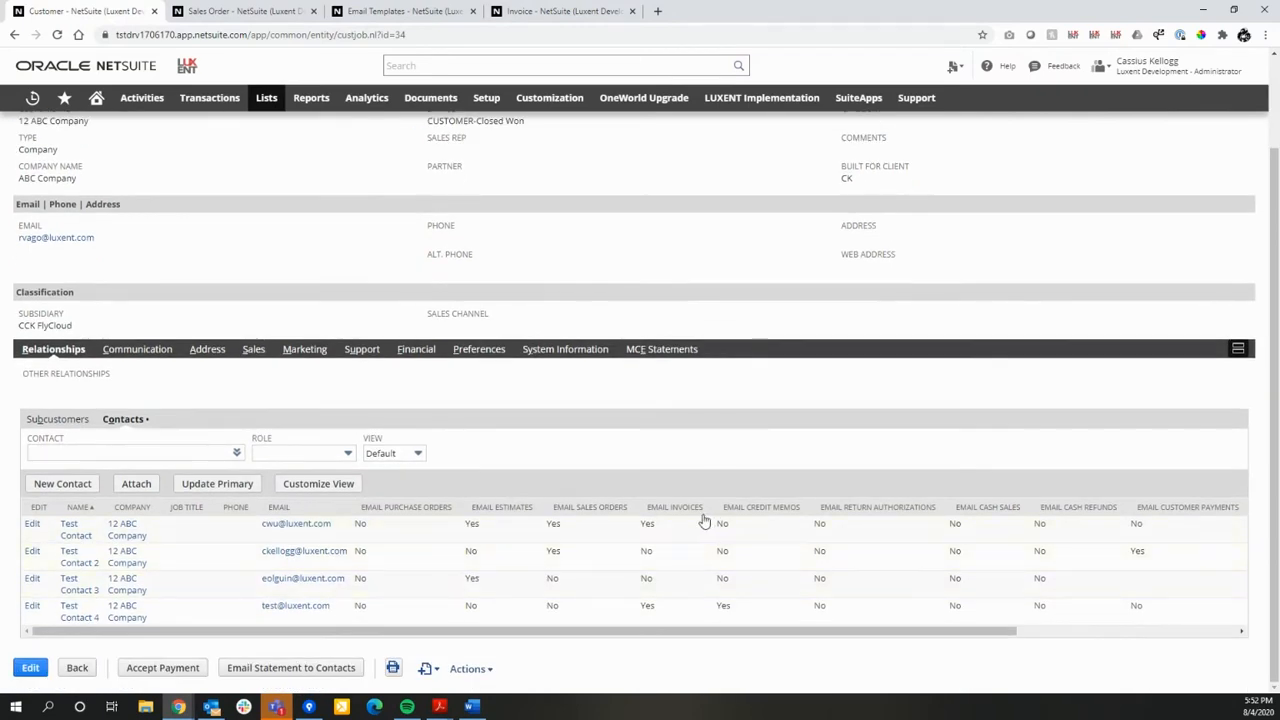
pyautogui.moveTo(663, 528); pyautogui.dragTo(625, 530)
pyautogui.moveTo(662, 609); pyautogui.dragTo(622, 613)
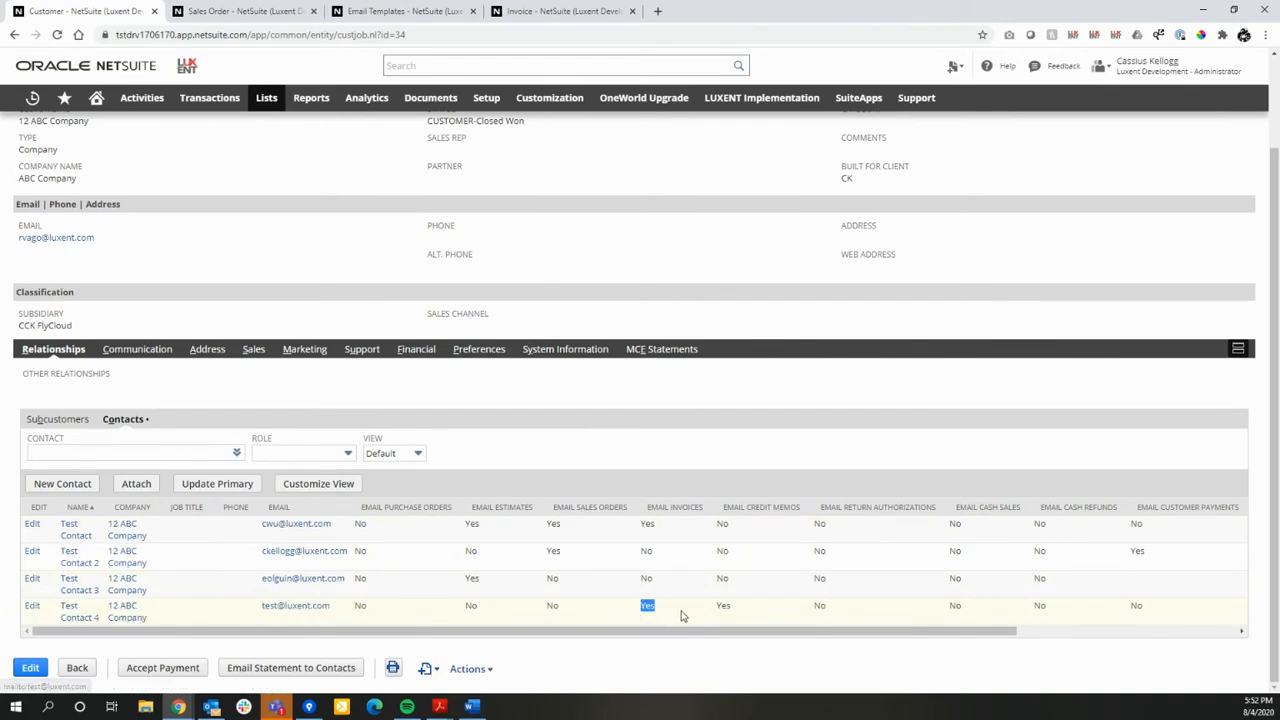
pyautogui.click(672, 590)
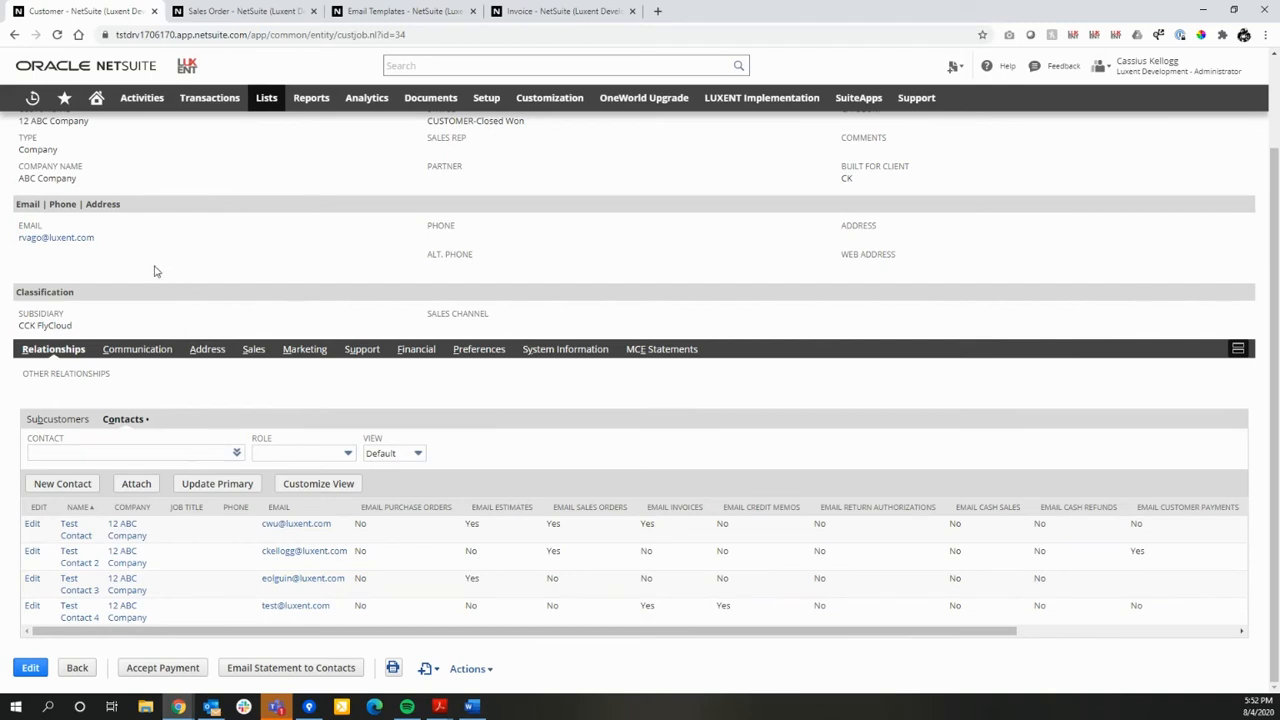
# Check the customer's main email address and remaining contact preferences, and view the customer's MCE statement settings.
pyautogui.moveTo(98, 238); pyautogui.dragTo(25, 242)
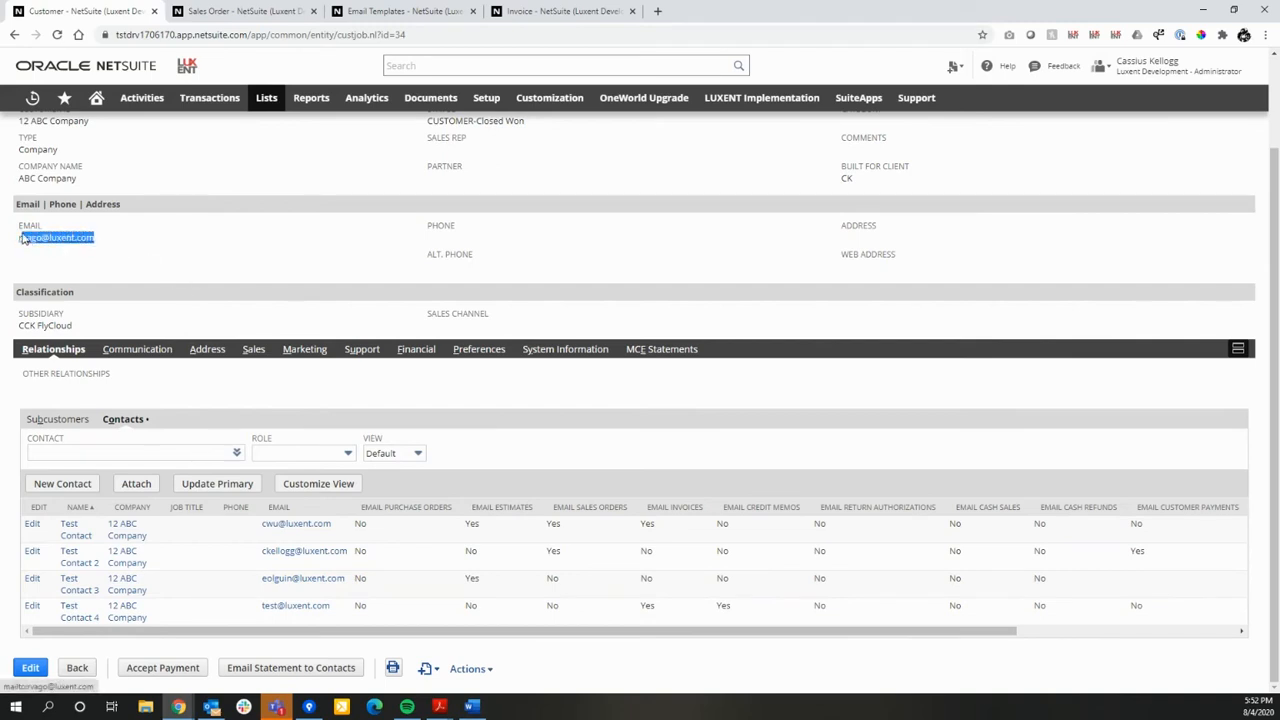
pyautogui.click(200, 254)
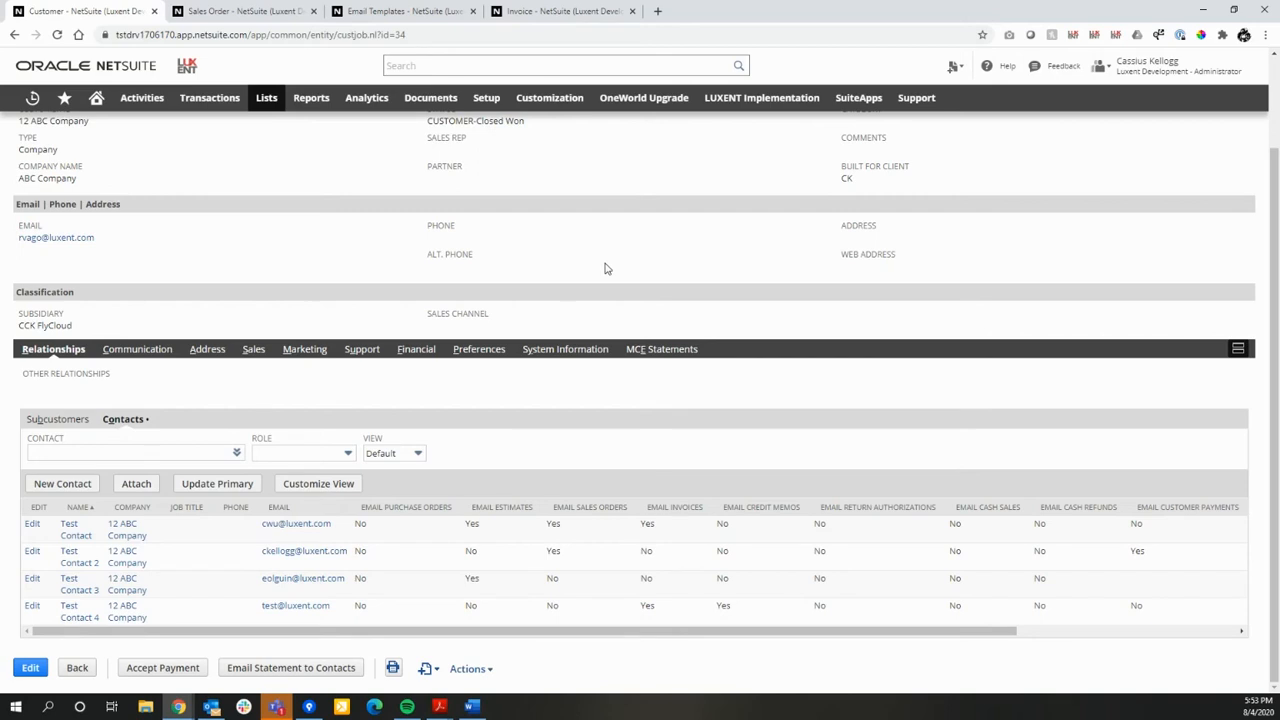
pyautogui.moveTo(772, 637); pyautogui.dragTo(1020, 636)
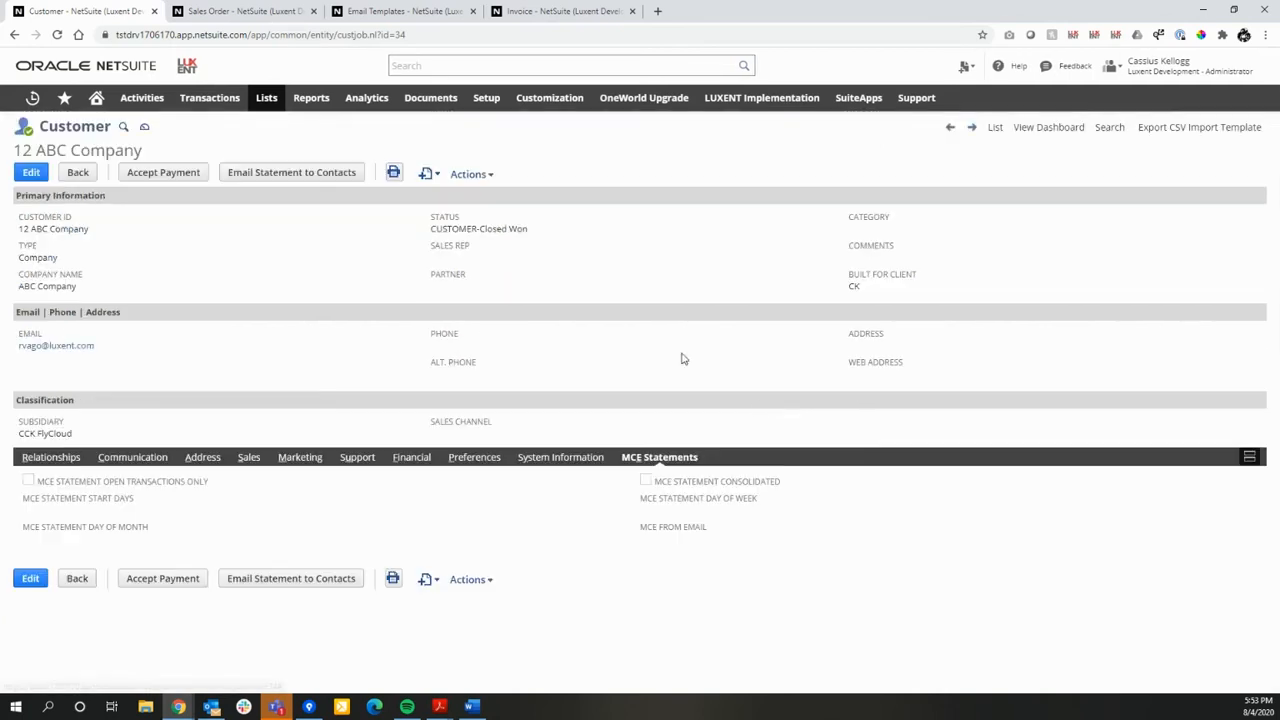
pyautogui.click(665, 353)
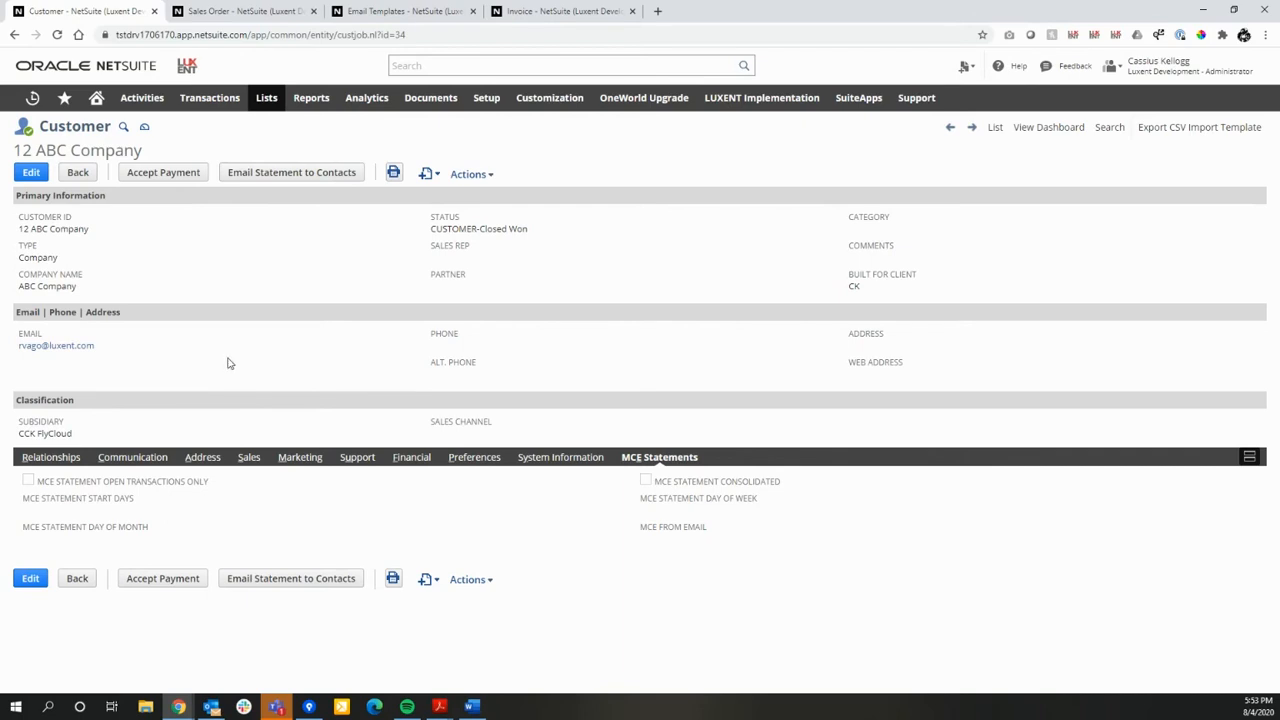
pyautogui.click(31, 174)
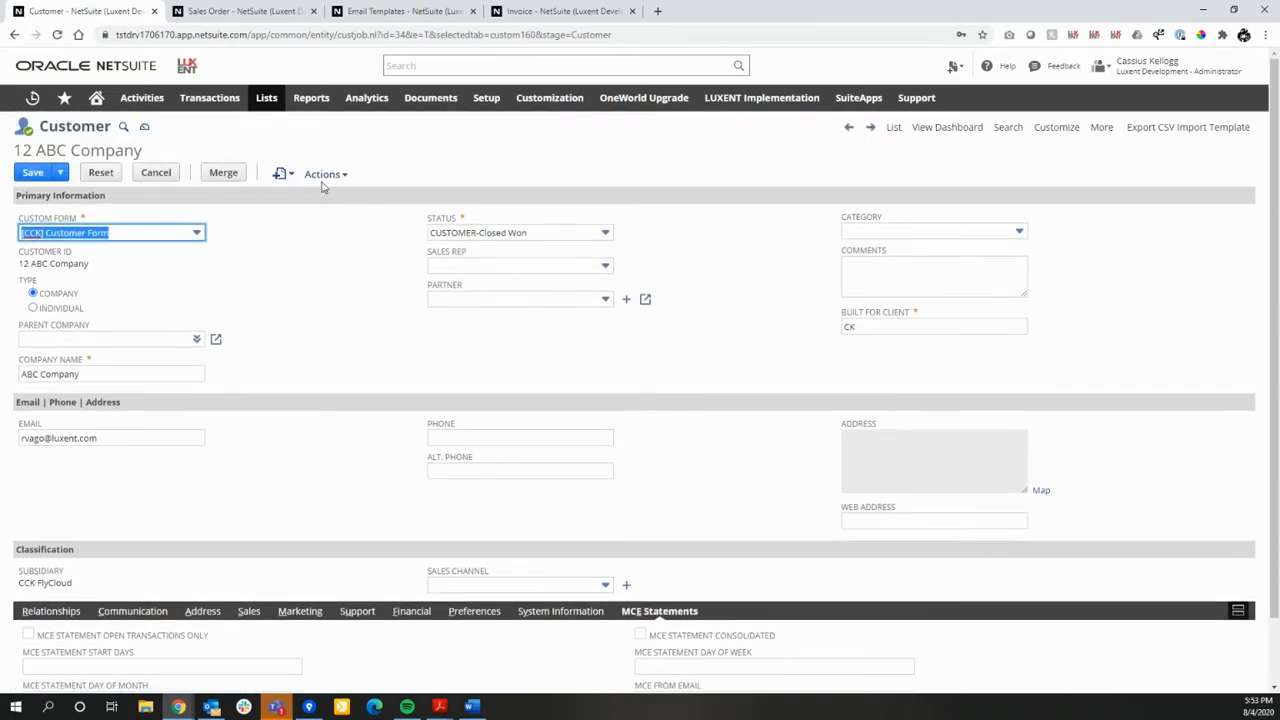
pyautogui.moveTo(323, 174)
pyautogui.click(156, 172)
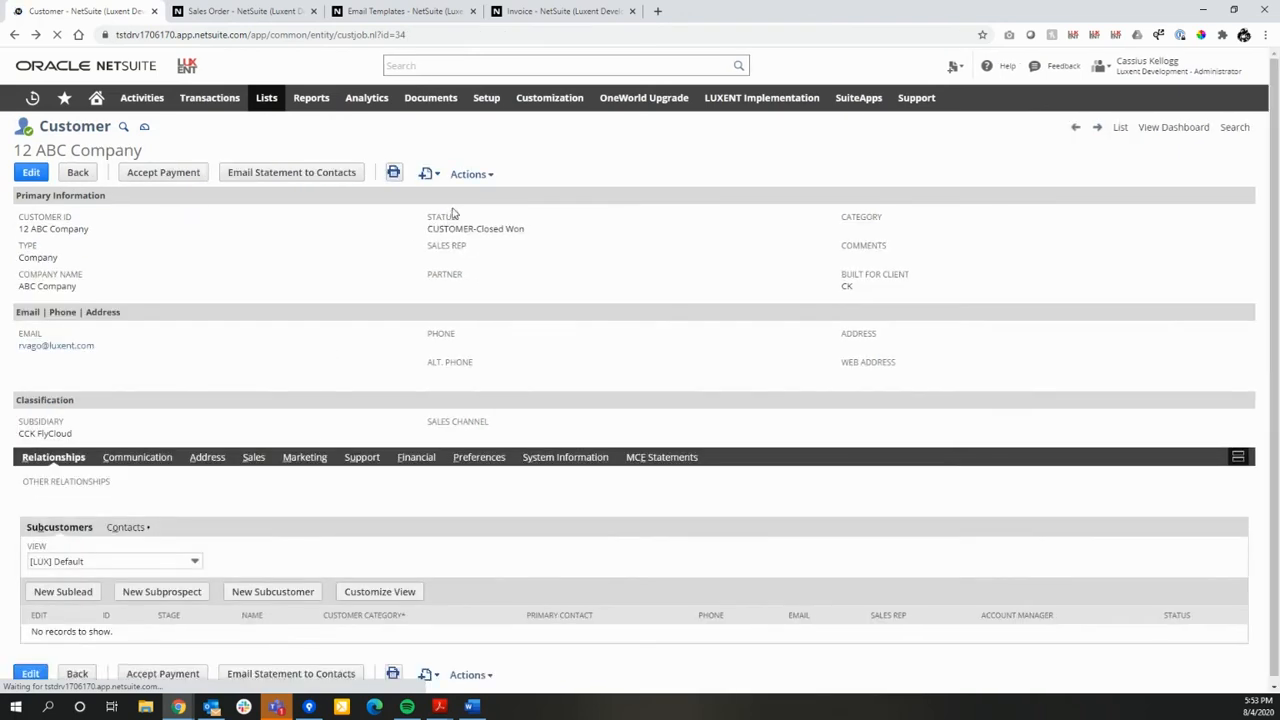
# Open the Generate Statement form for 12 ABC Company to review its date, transaction and consolidation options.
pyautogui.moveTo(466, 175)
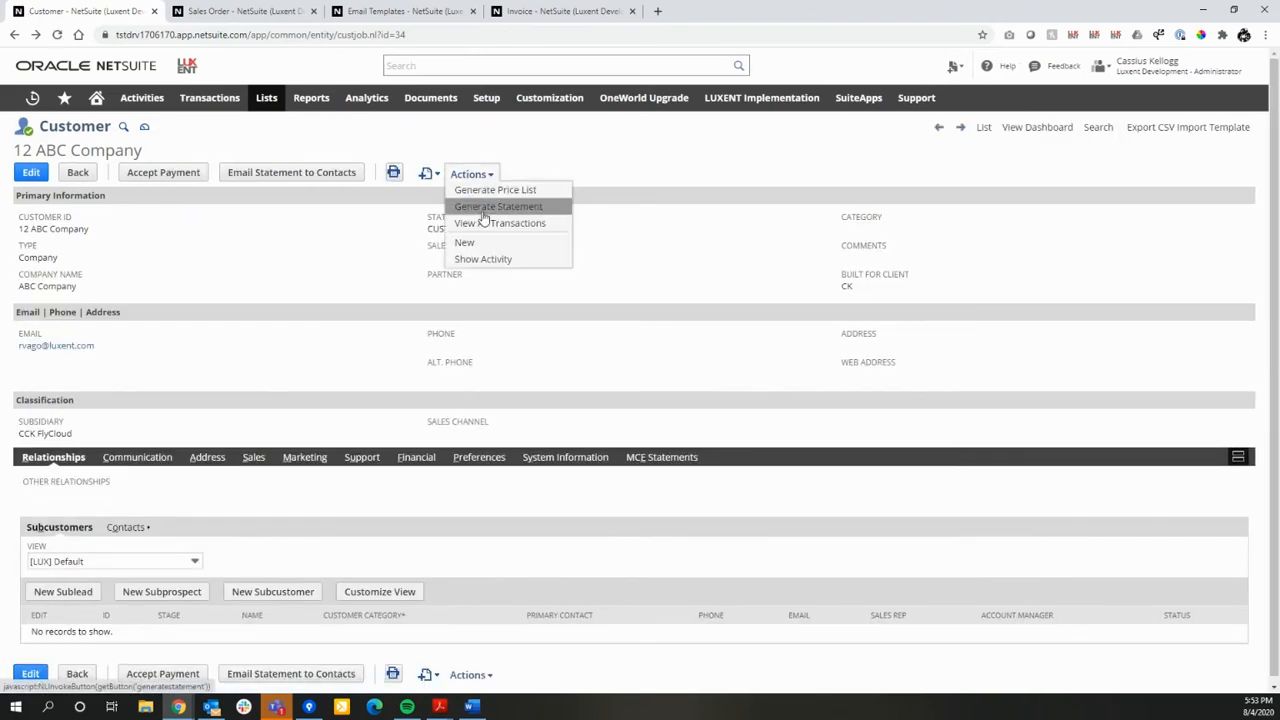
pyautogui.rightClick(498, 212)
pyautogui.click(525, 218)
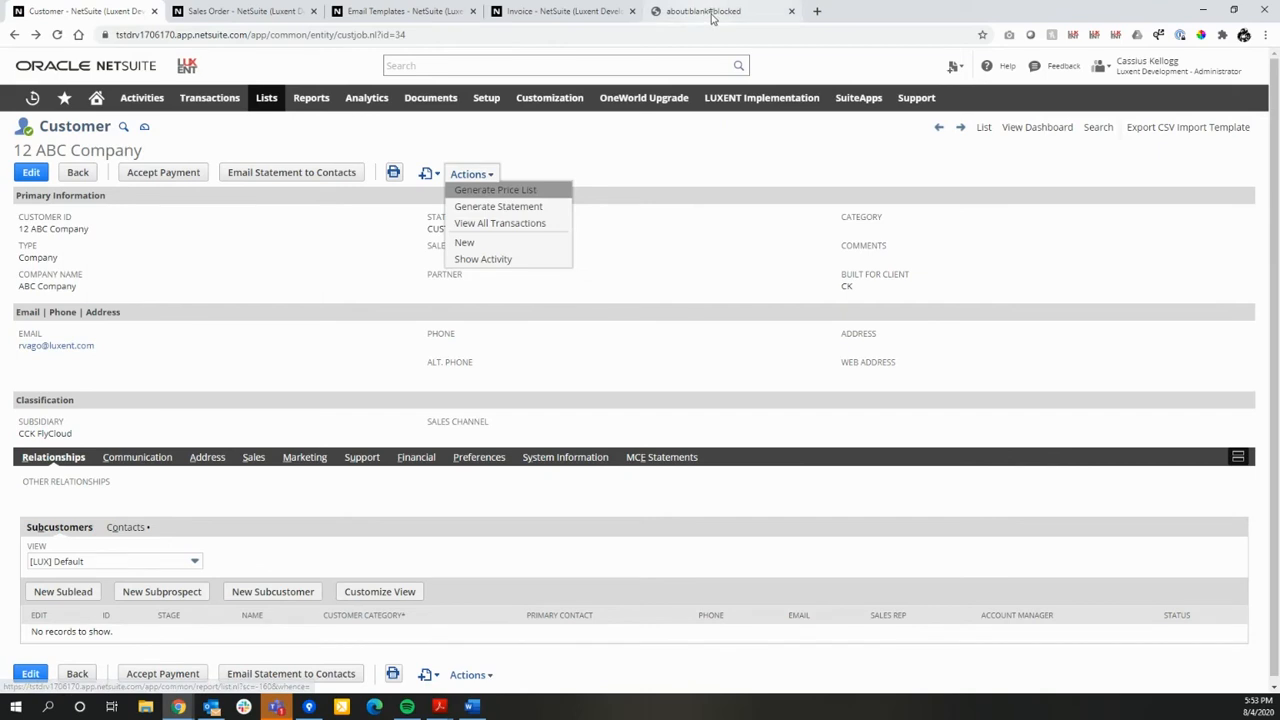
pyautogui.moveTo(470, 175)
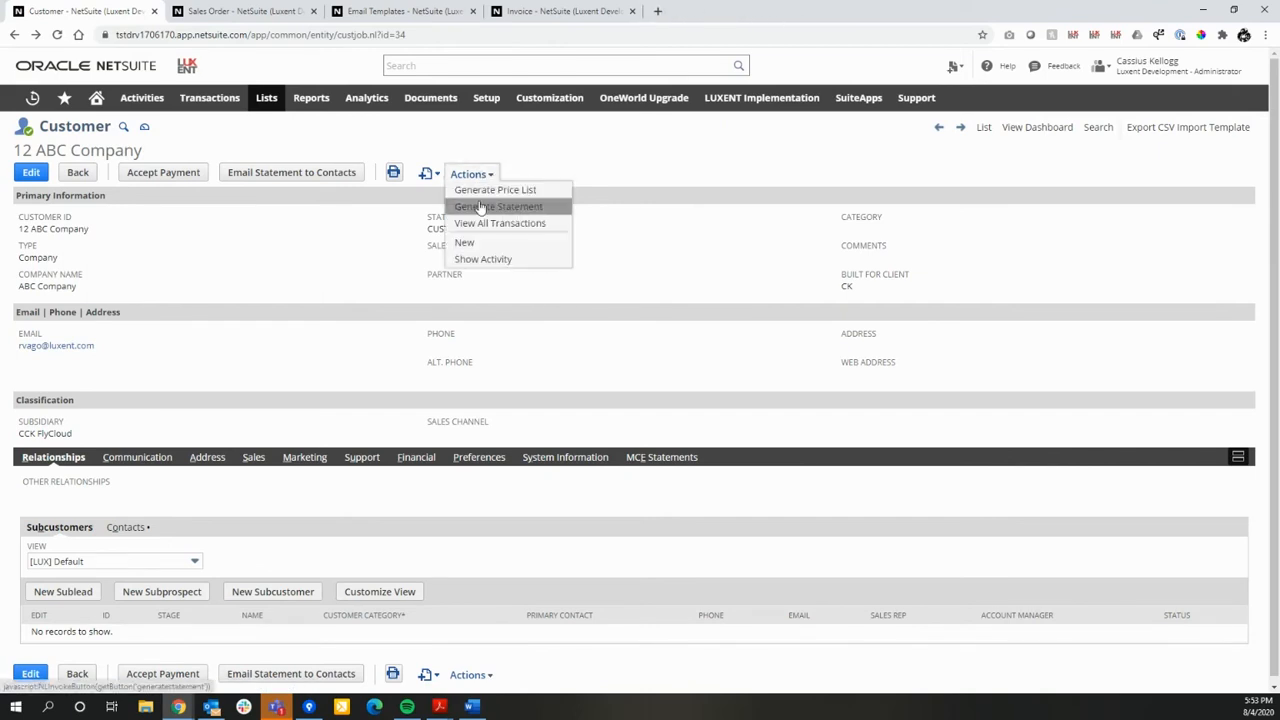
pyautogui.click(480, 206)
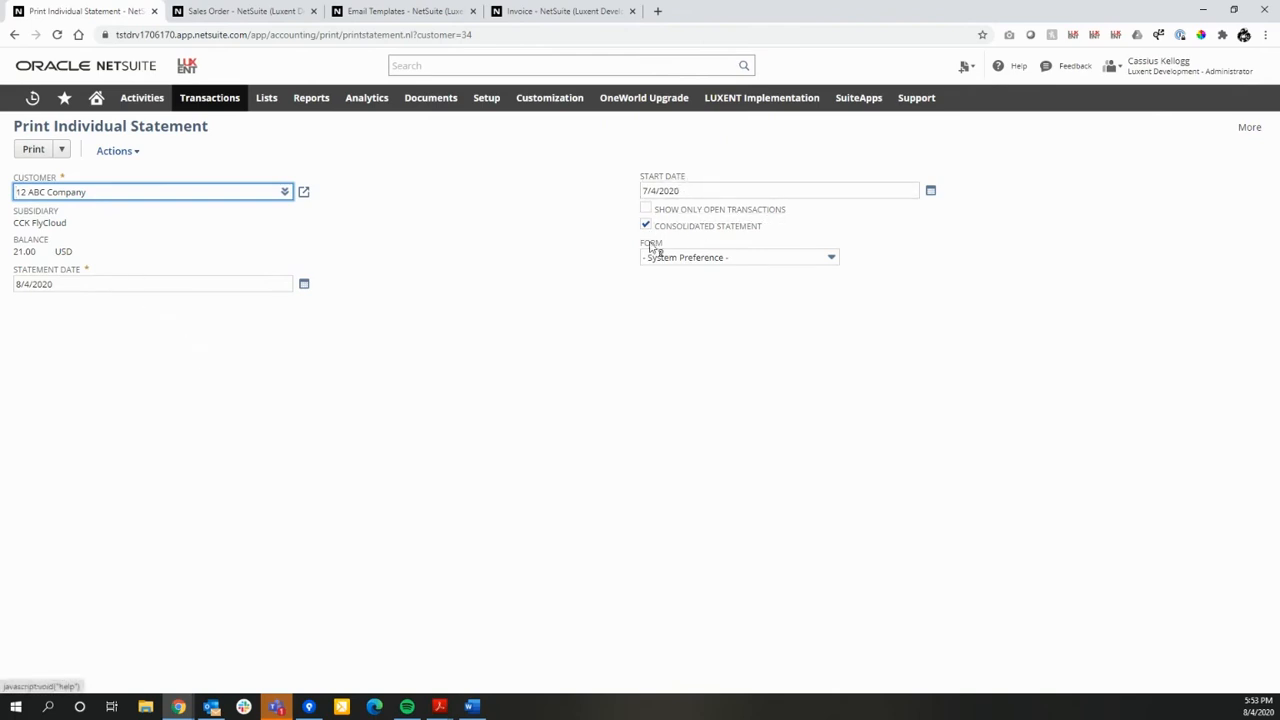
pyautogui.click(510, 281)
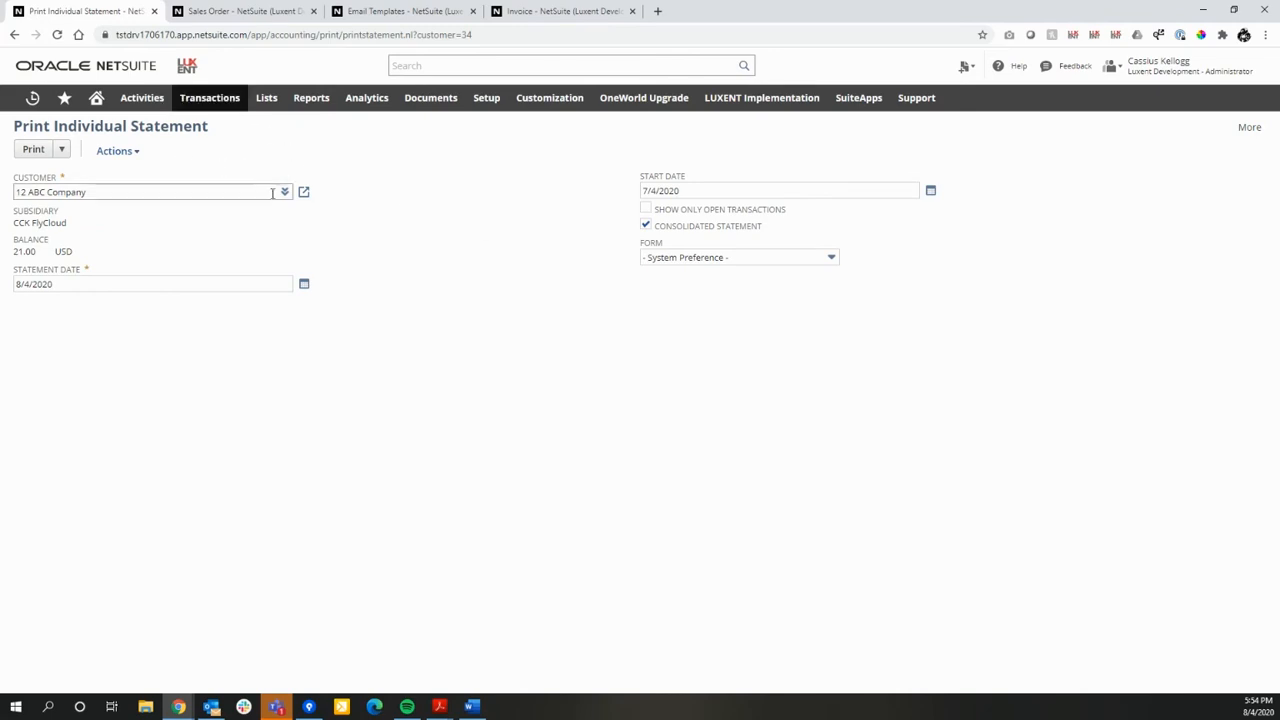
# Open the customer record from the statement form in its own first browser tab and view its MCE statement settings.
pyautogui.click(304, 191)
pyautogui.moveTo(213, 15); pyautogui.dragTo(70, 20)
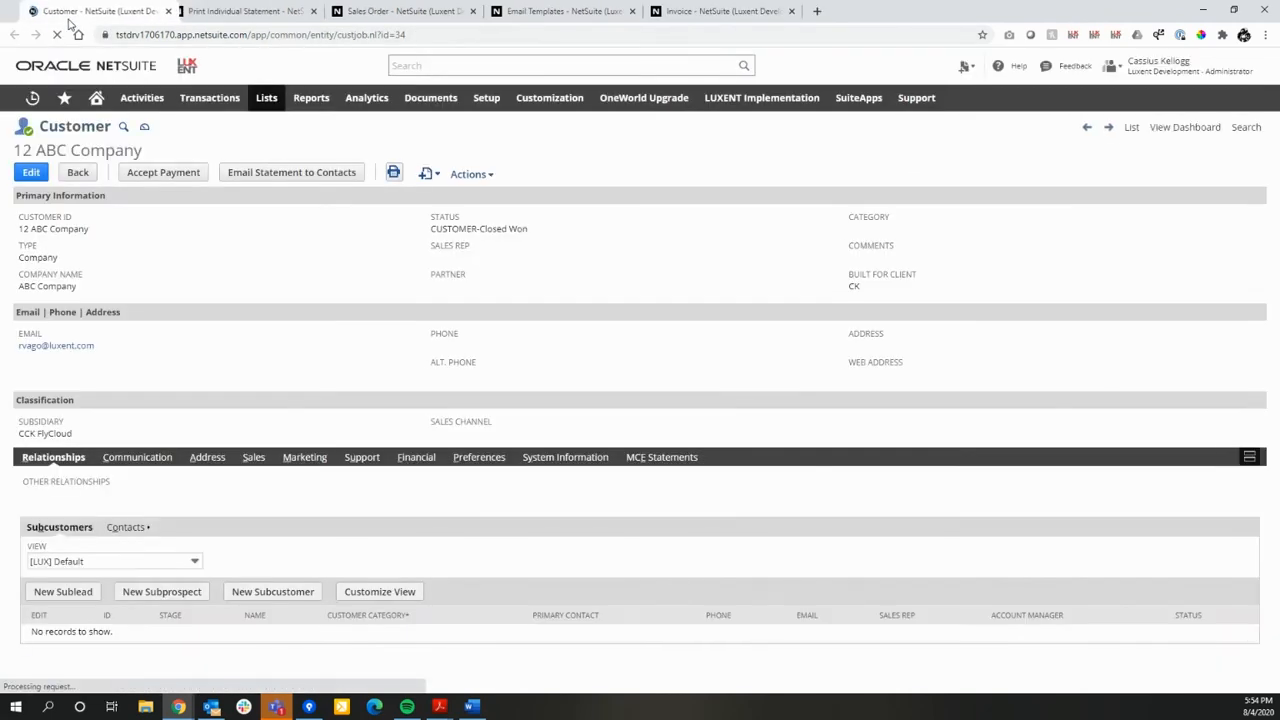
pyautogui.click(648, 464)
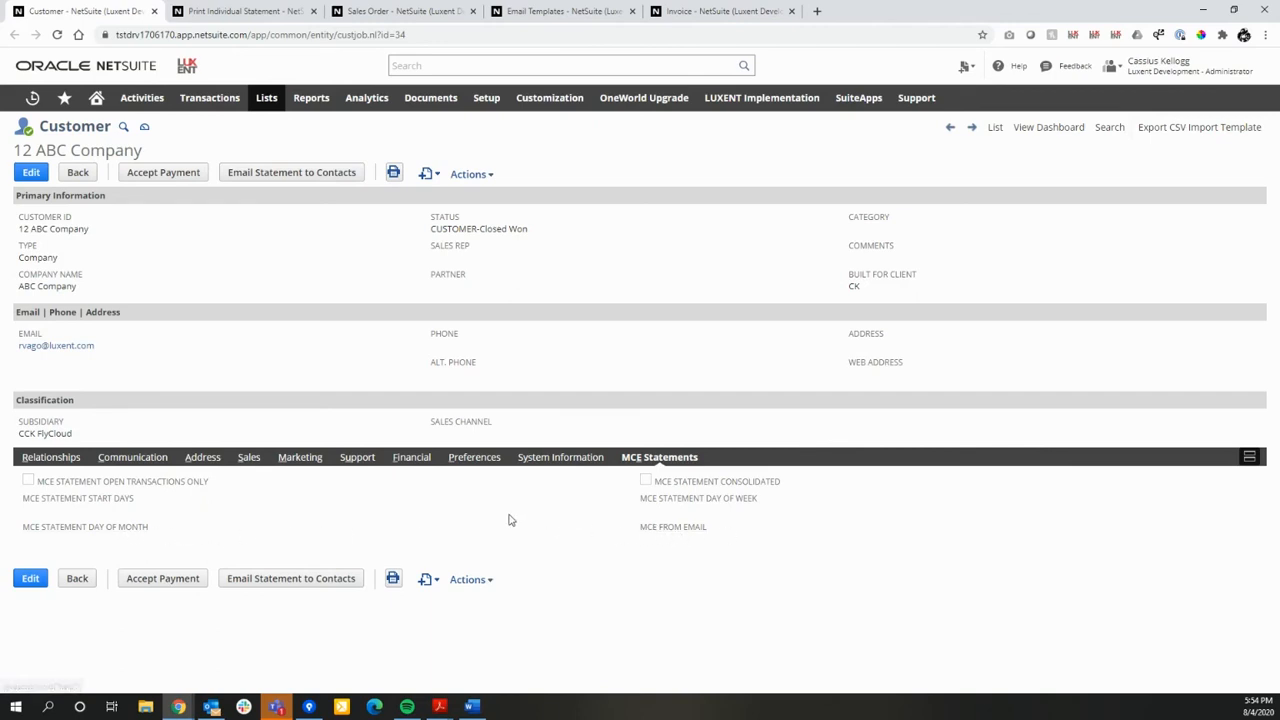
# Edit the customer record, setting the MCE statement day of month to 1 and the MCE statement start days to 30.
pyautogui.click(30, 577)
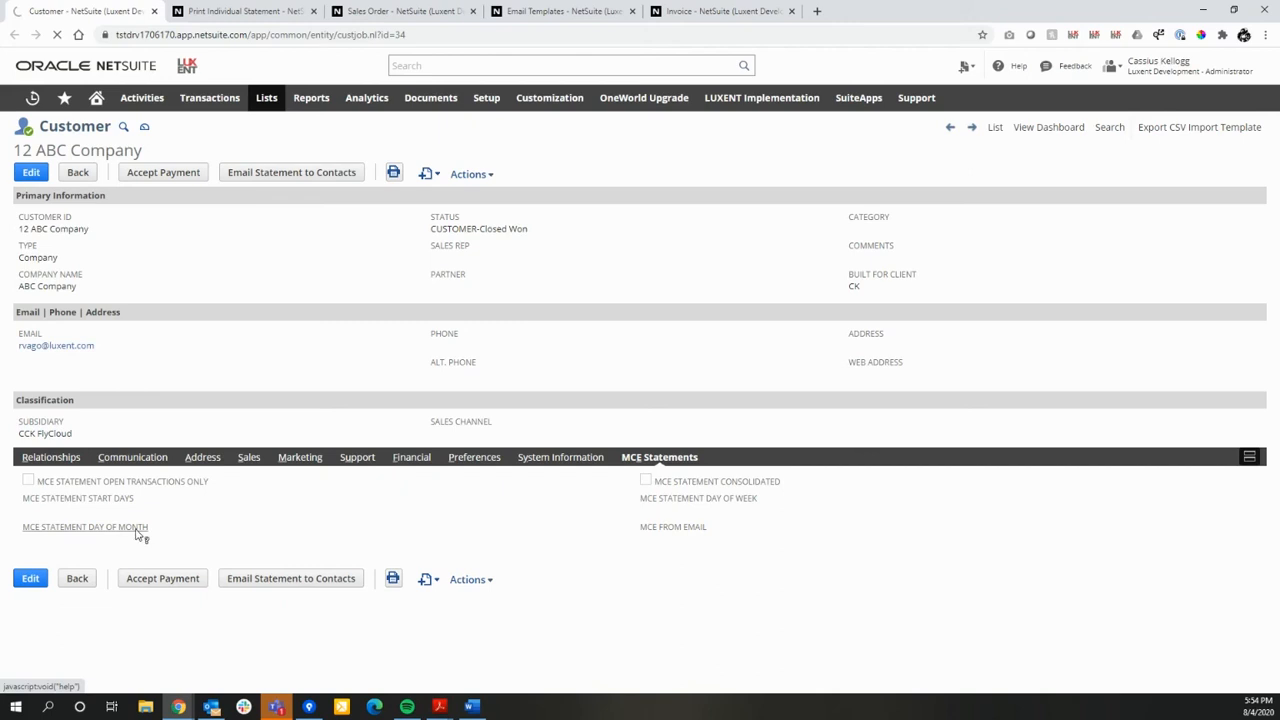
pyautogui.scroll(-2, 412, 520)
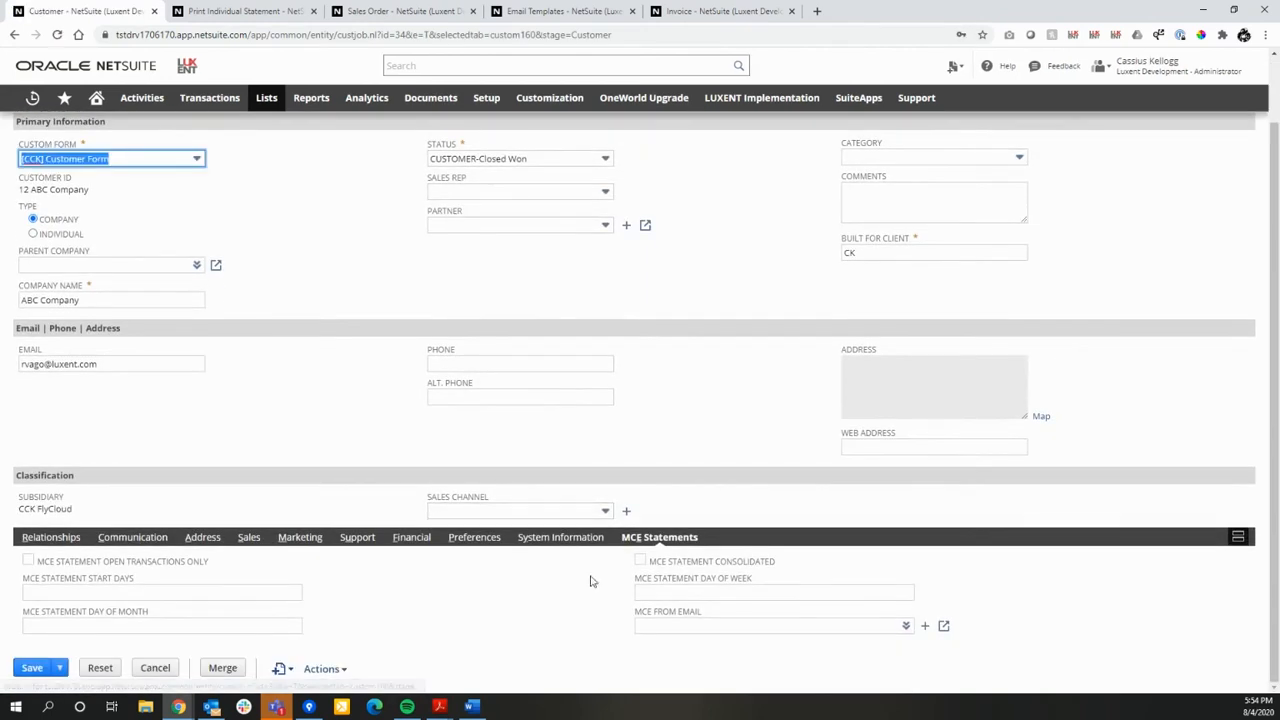
pyautogui.click(686, 592)
pyautogui.click(301, 624)
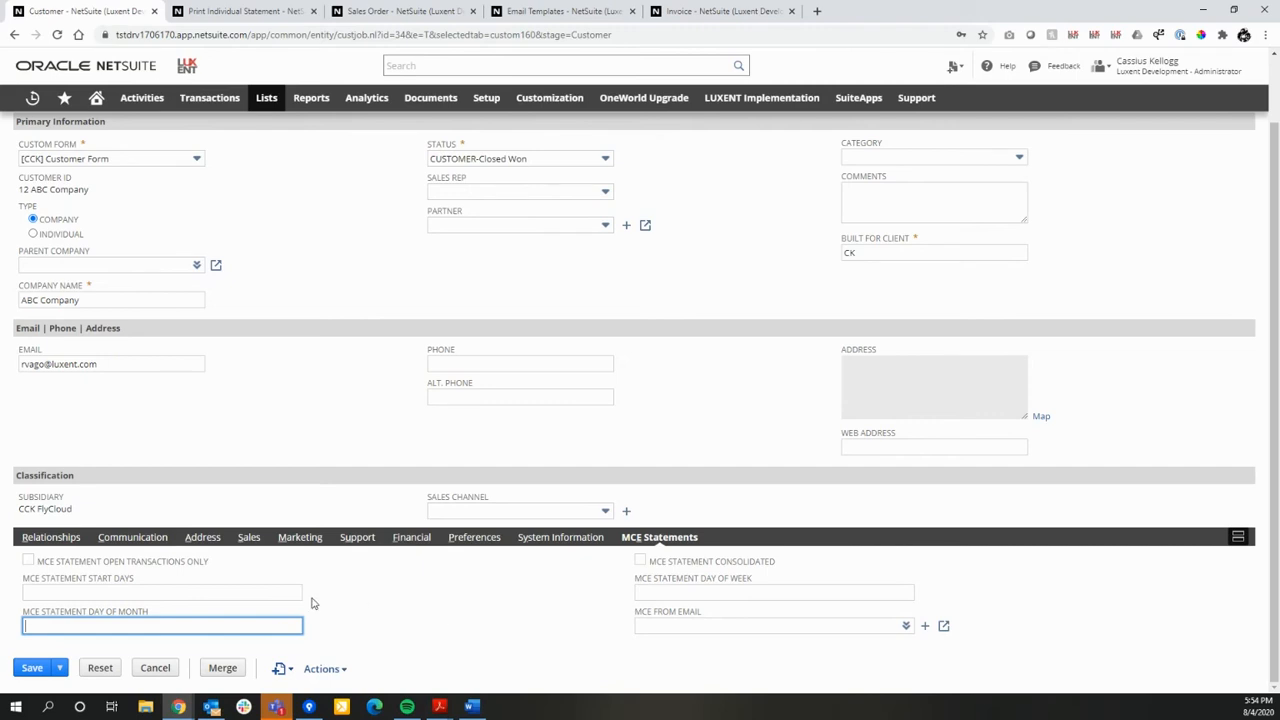
pyautogui.click(415, 603)
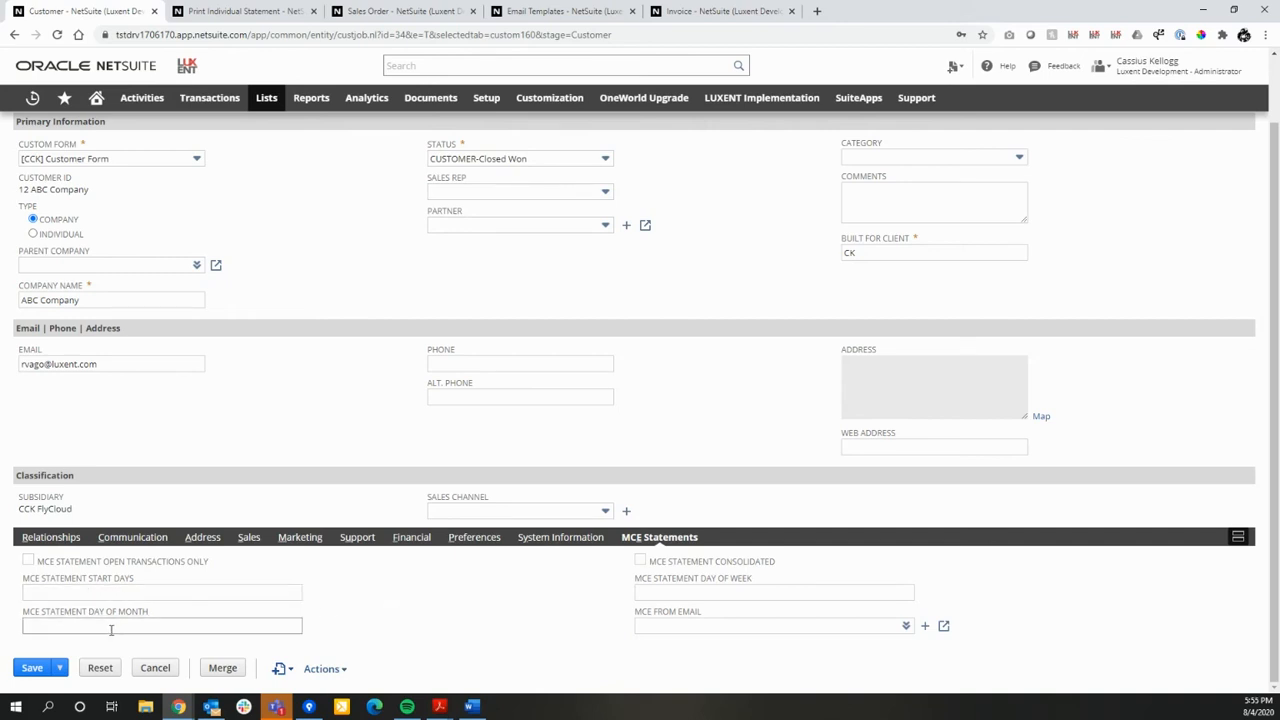
pyautogui.click(145, 628)
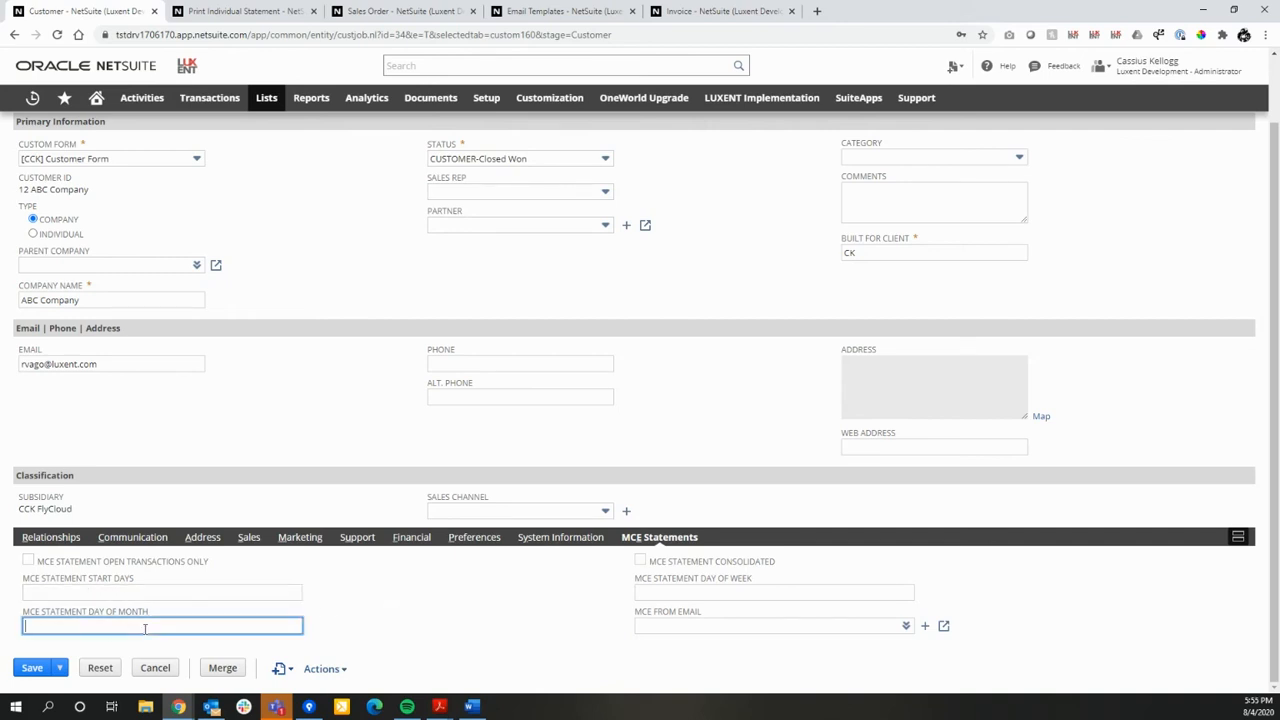
pyautogui.click(435, 597)
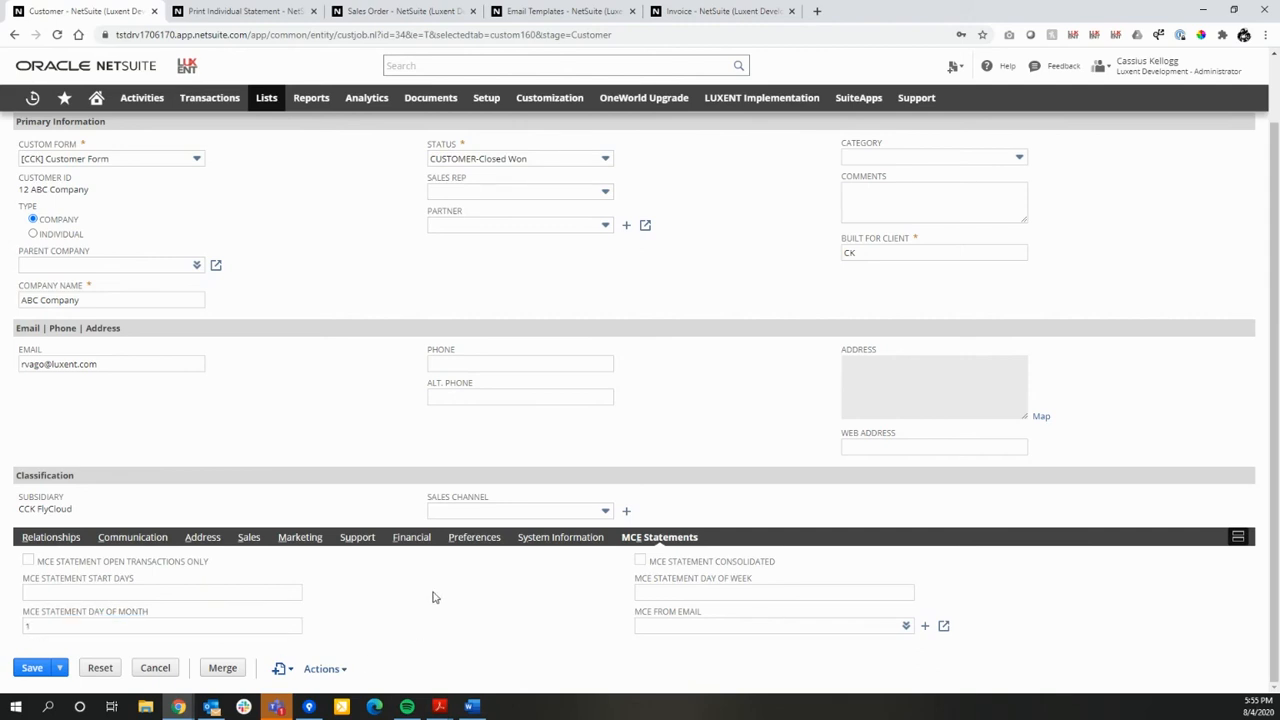
pyautogui.click(98, 592)
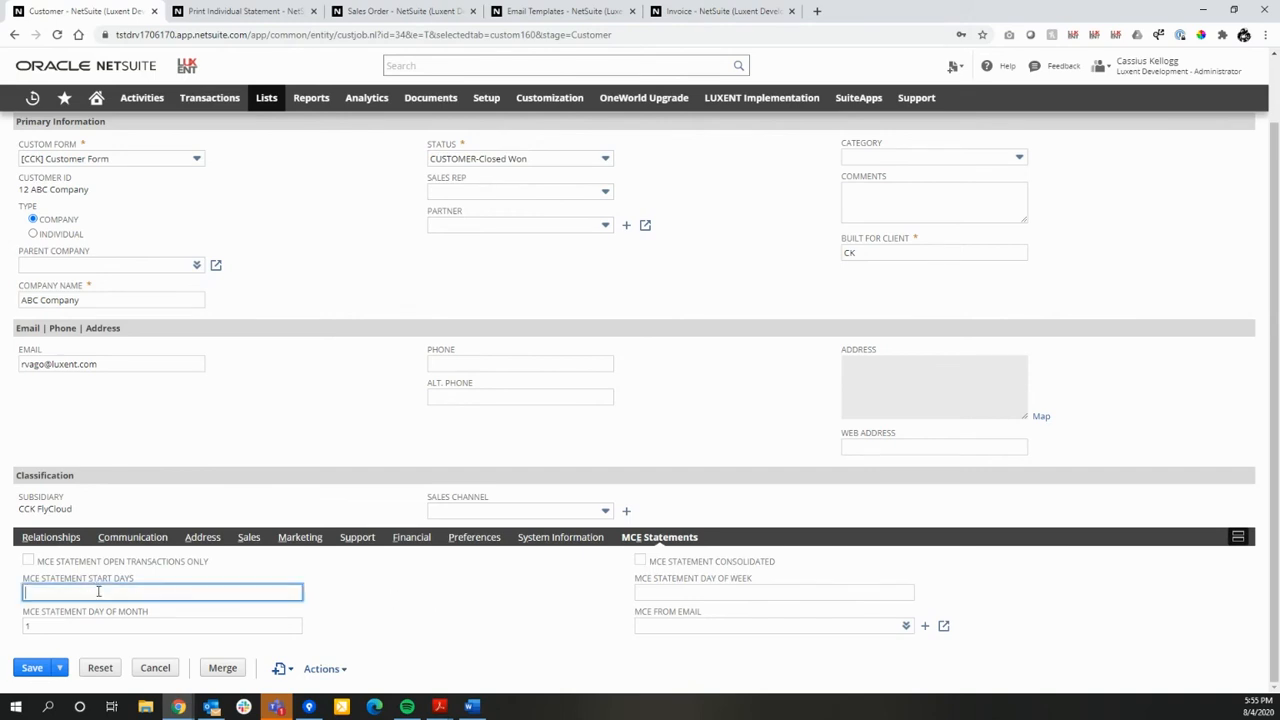
pyautogui.click(448, 602)
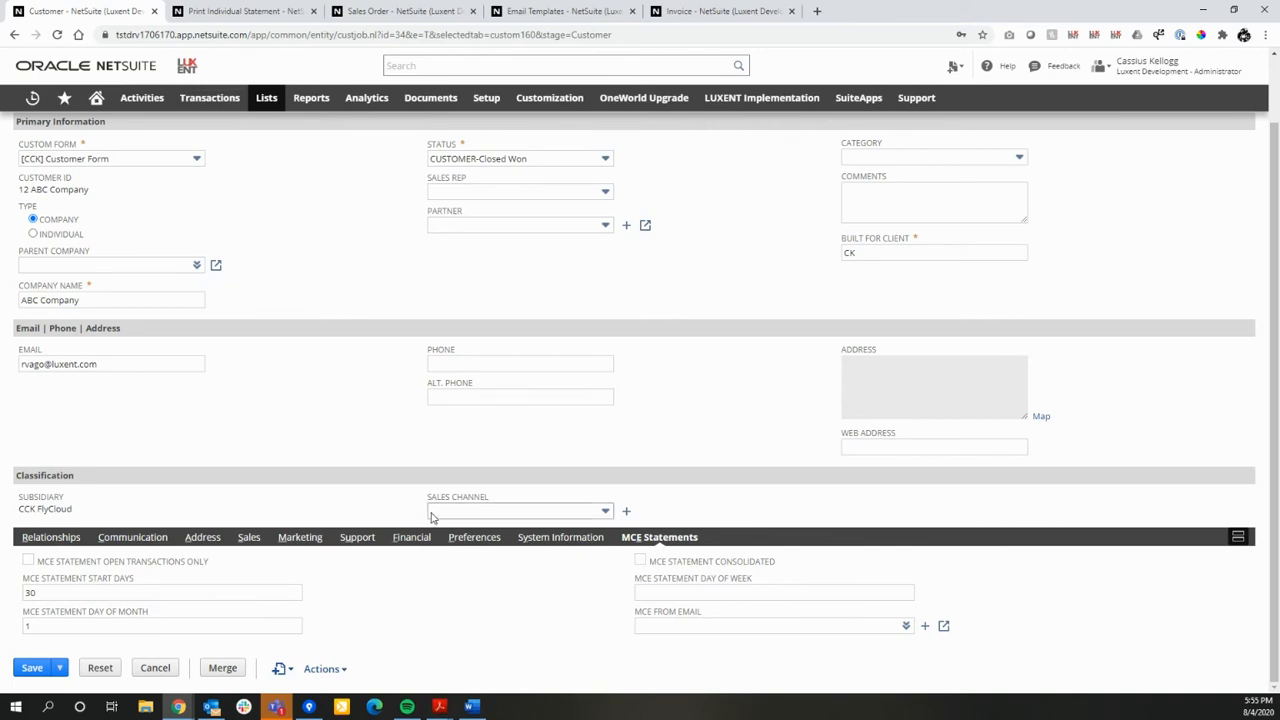
# Set the MCE From Email field to the logged-in administrator's employee record.
pyautogui.click(674, 628)
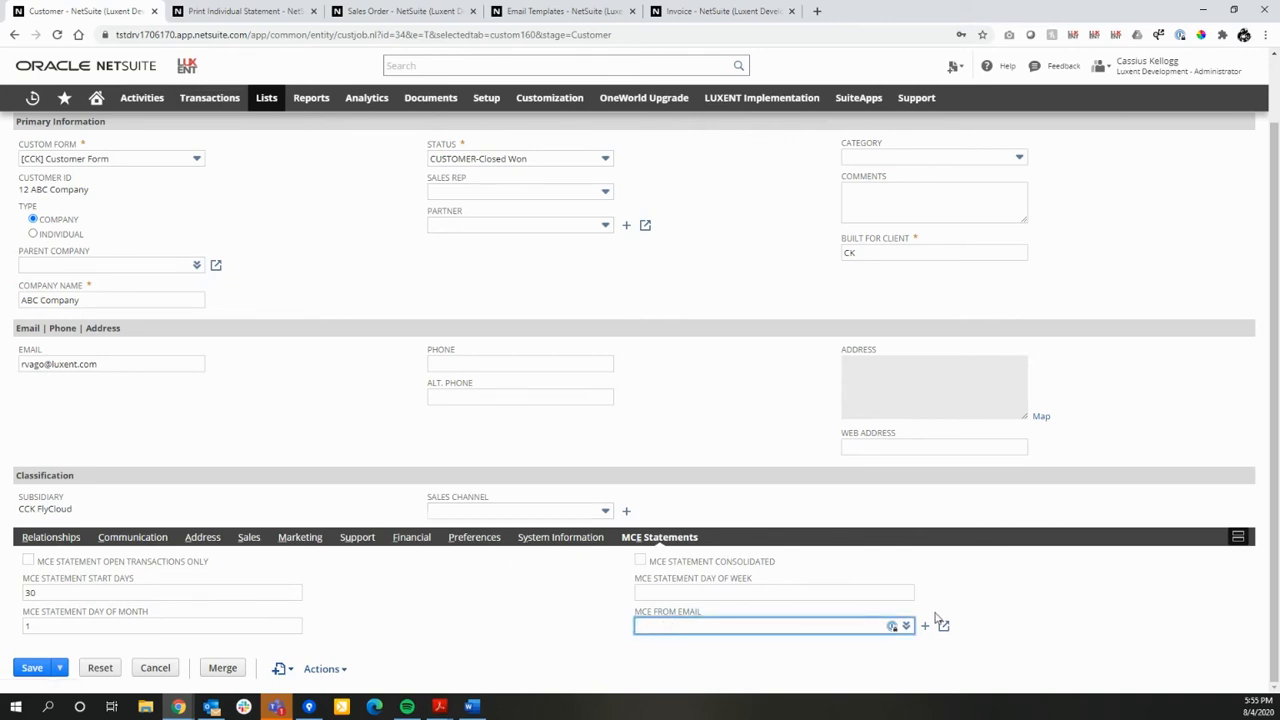
pyautogui.click(883, 643)
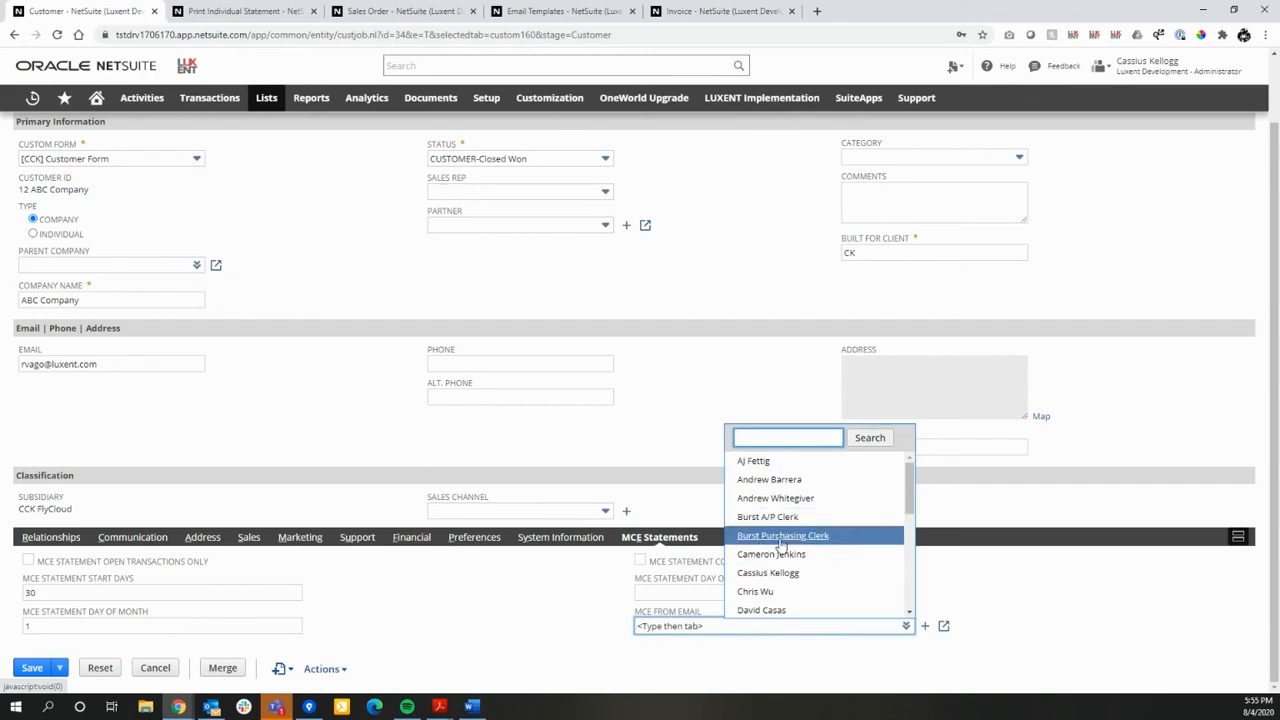
pyautogui.scroll(-6, 858, 558)
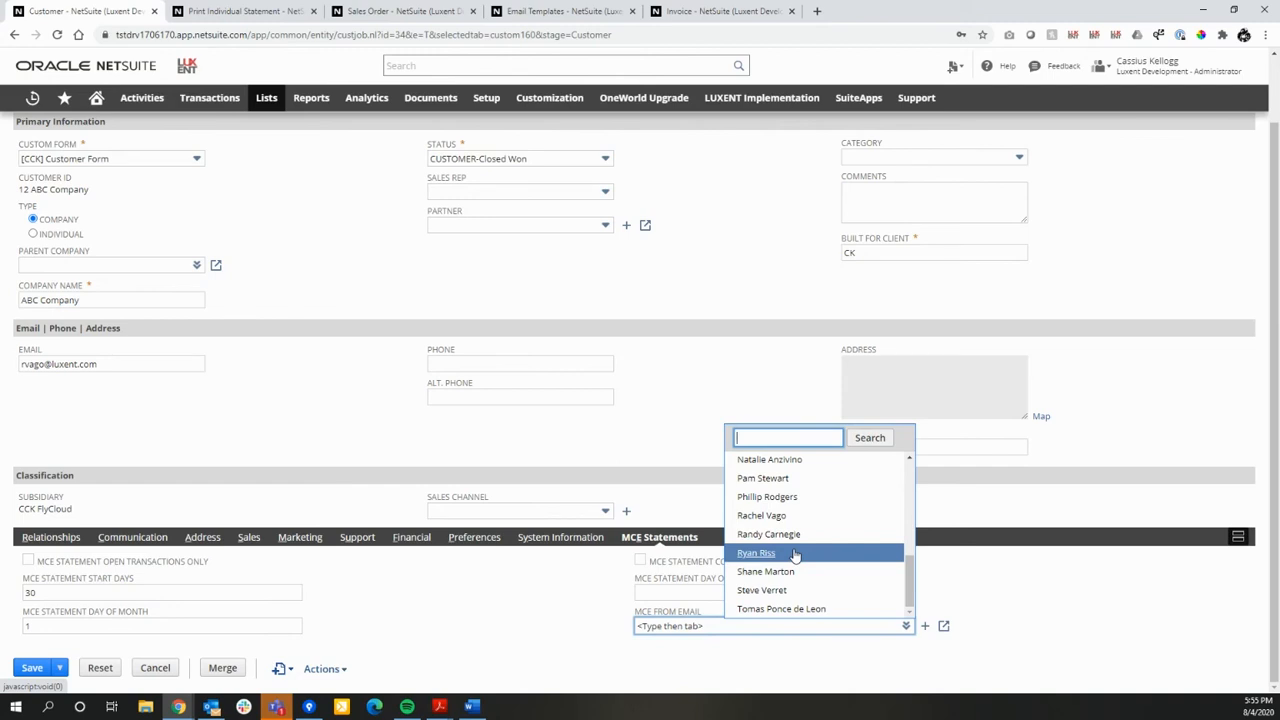
pyautogui.scroll(10, 795, 555)
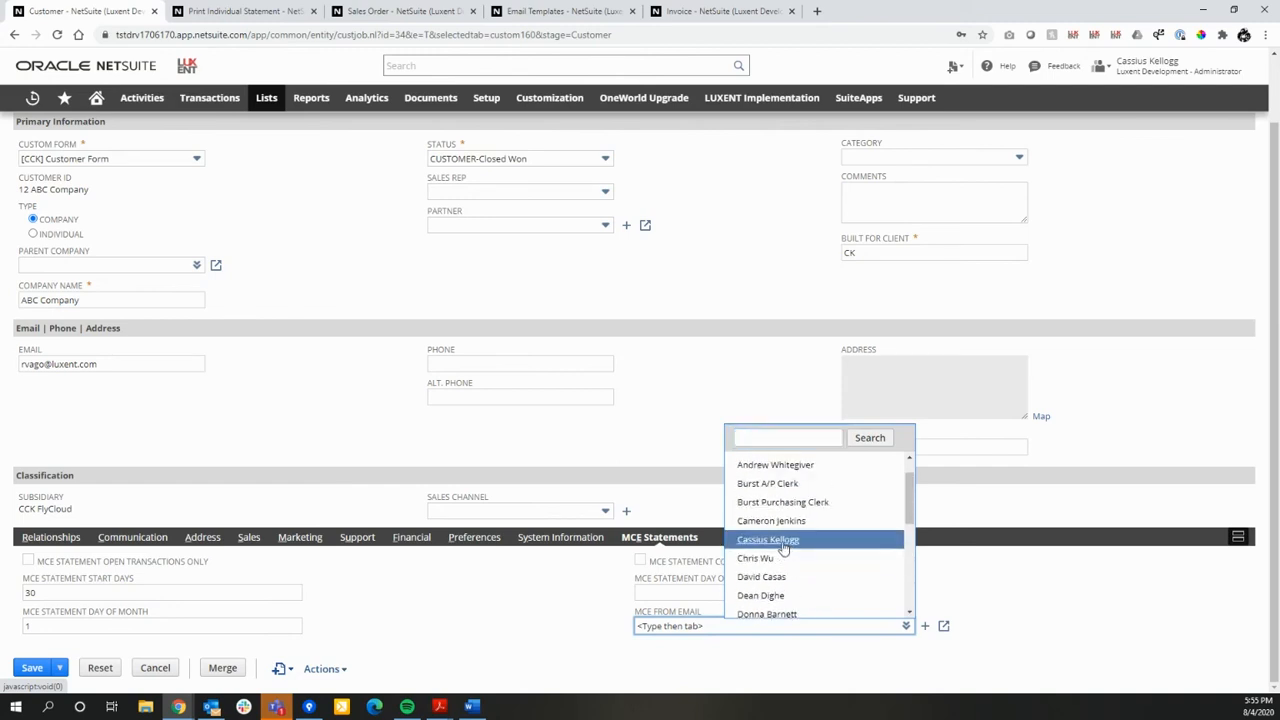
pyautogui.click(784, 543)
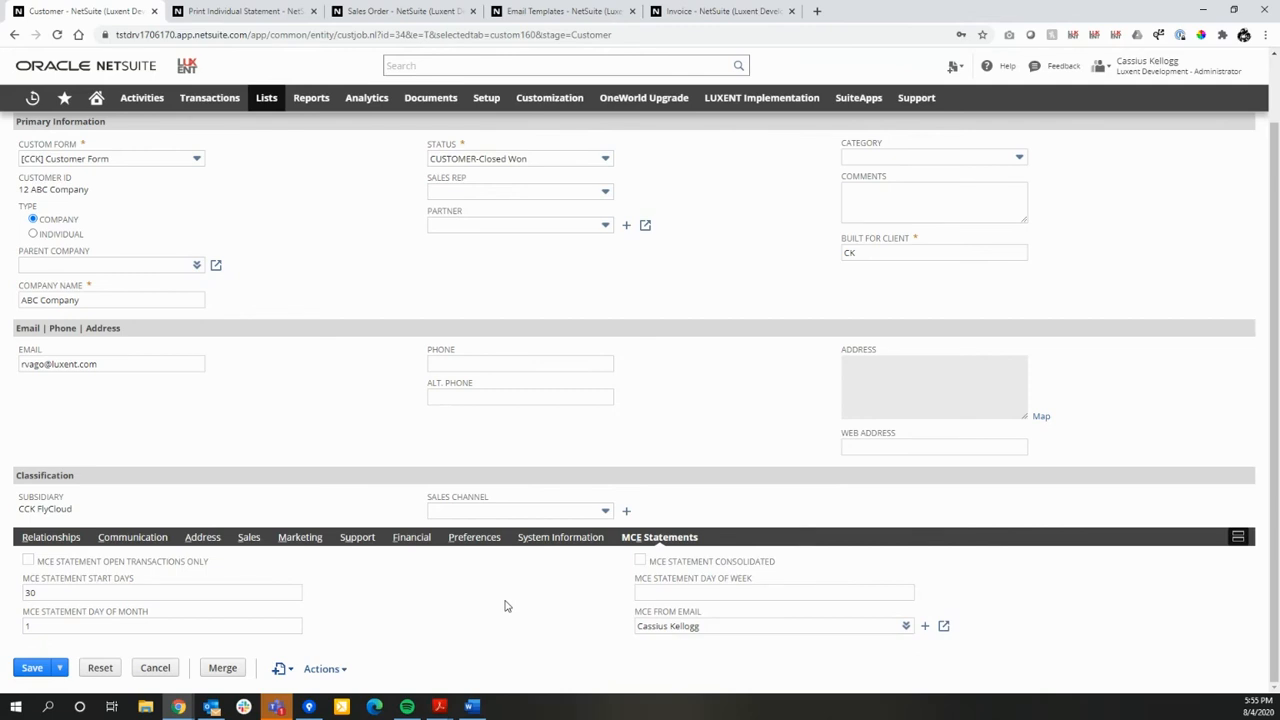
# Read the field help for MCE Statement Day of Week, moving the help window clear of the statement fields.
pyautogui.click(646, 596)
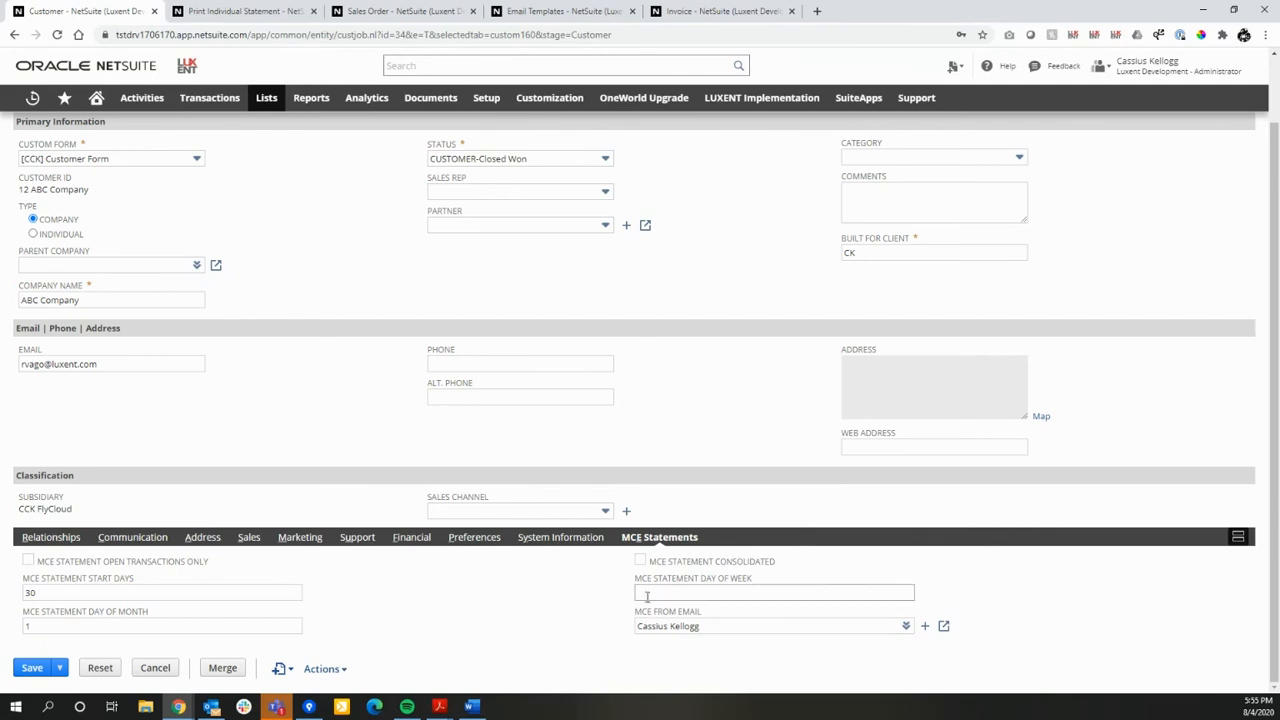
pyautogui.click(721, 591)
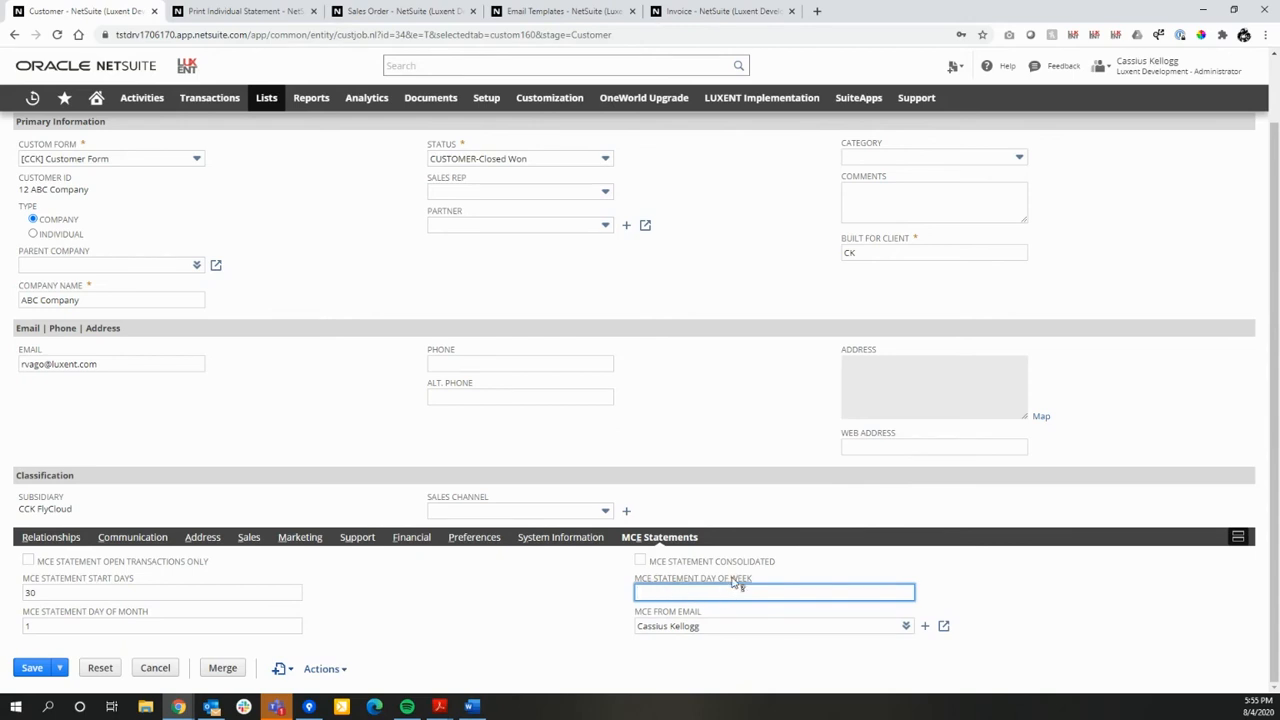
pyautogui.click(731, 579)
pyautogui.moveTo(775, 579); pyautogui.dragTo(717, 347)
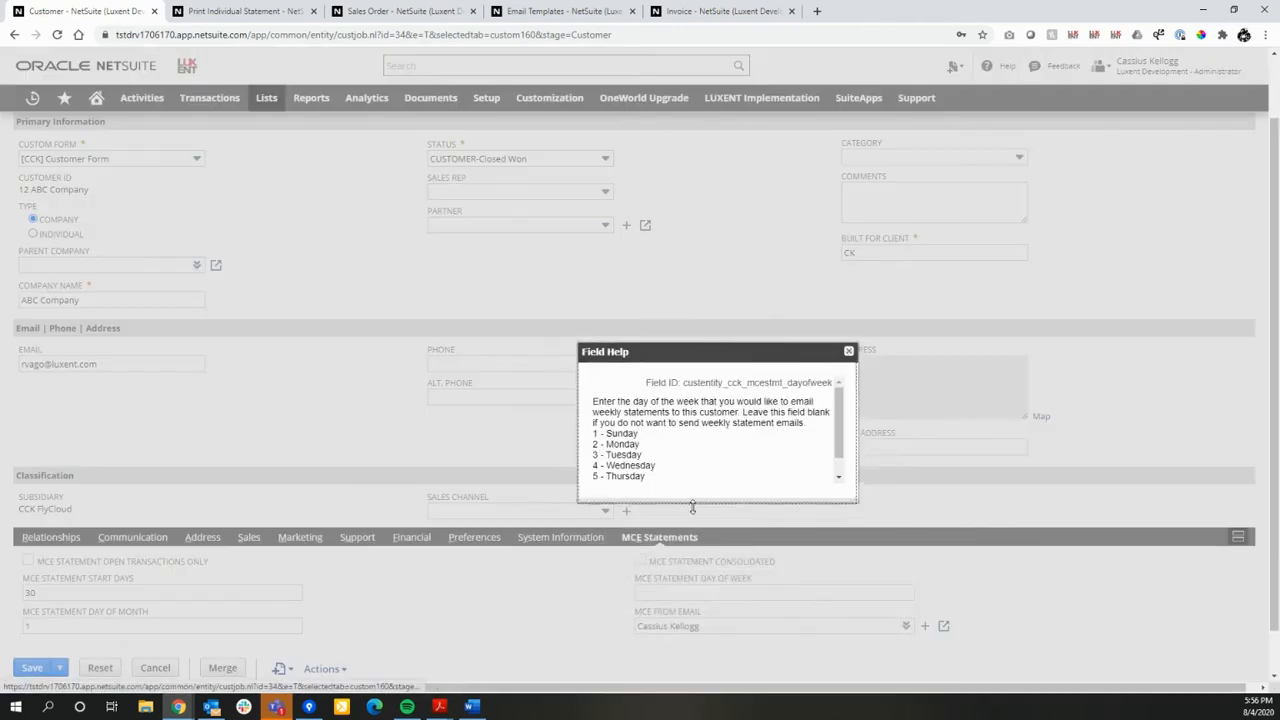
# Check the weekday codes in the field help and the two MCE statement day fields, closing the customer edit without saving.
pyautogui.moveTo(680, 351); pyautogui.dragTo(674, 272)
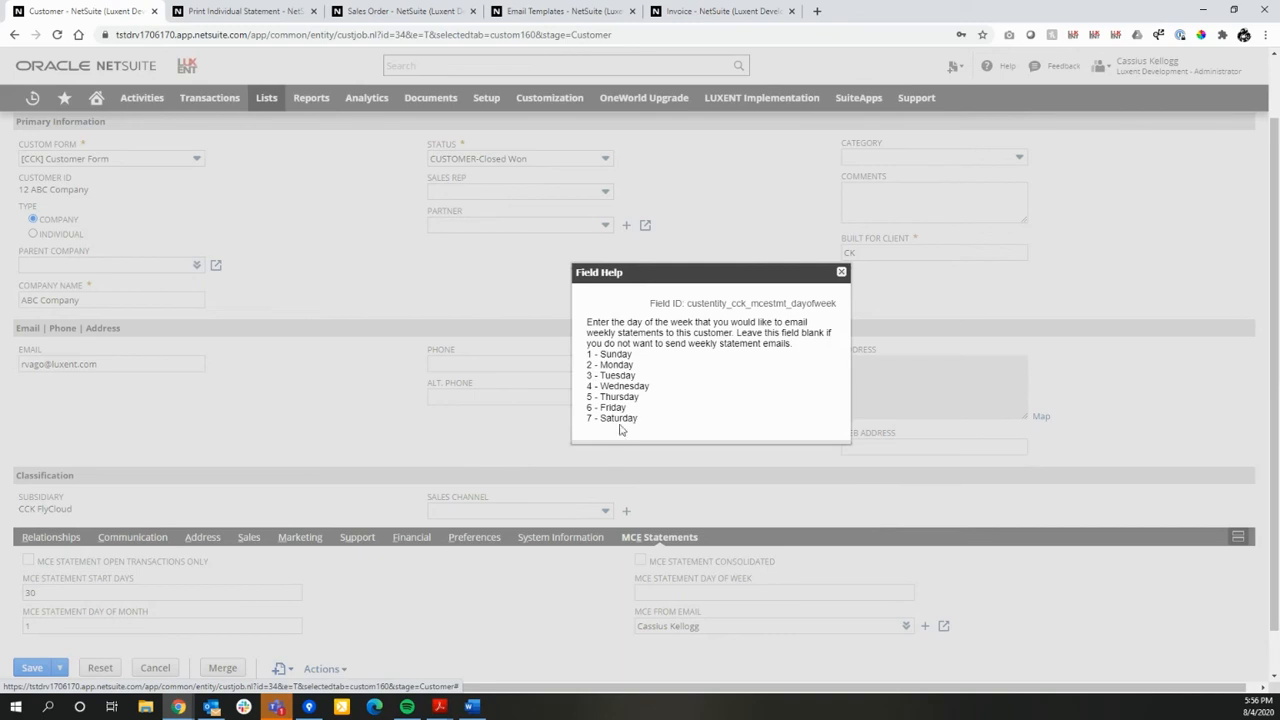
pyautogui.click(842, 274)
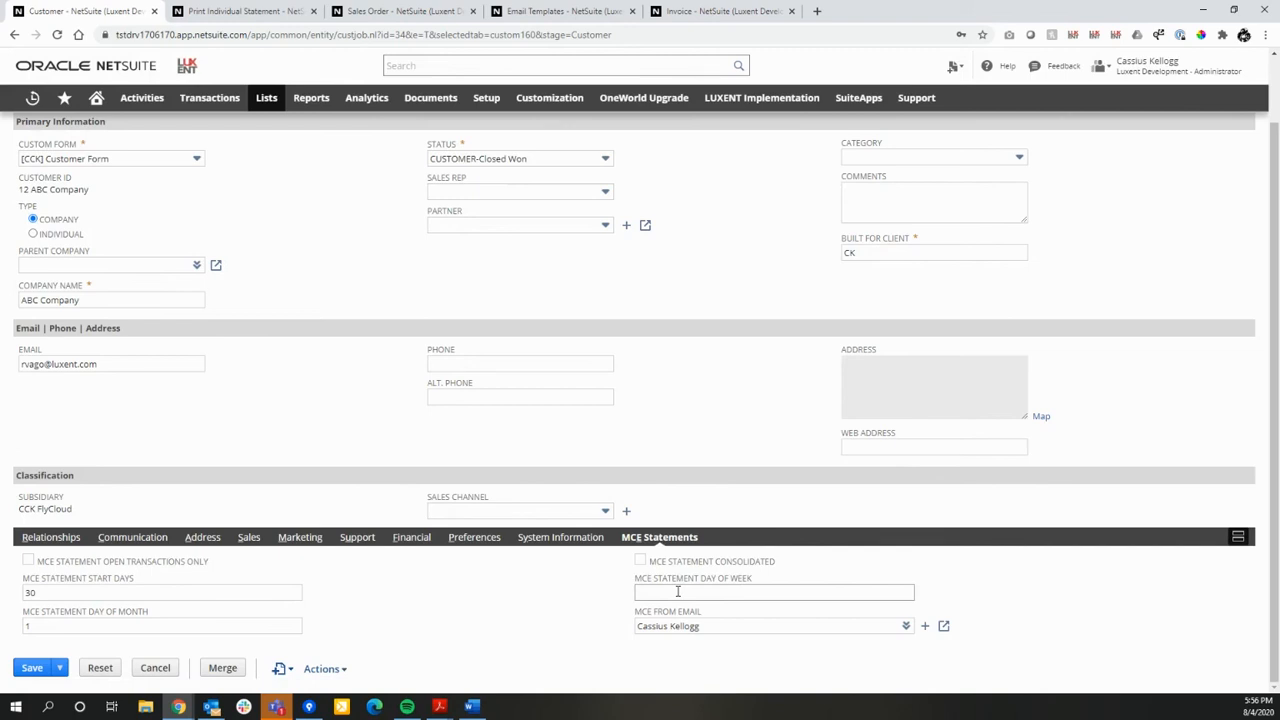
pyautogui.moveTo(56, 628); pyautogui.dragTo(26, 626)
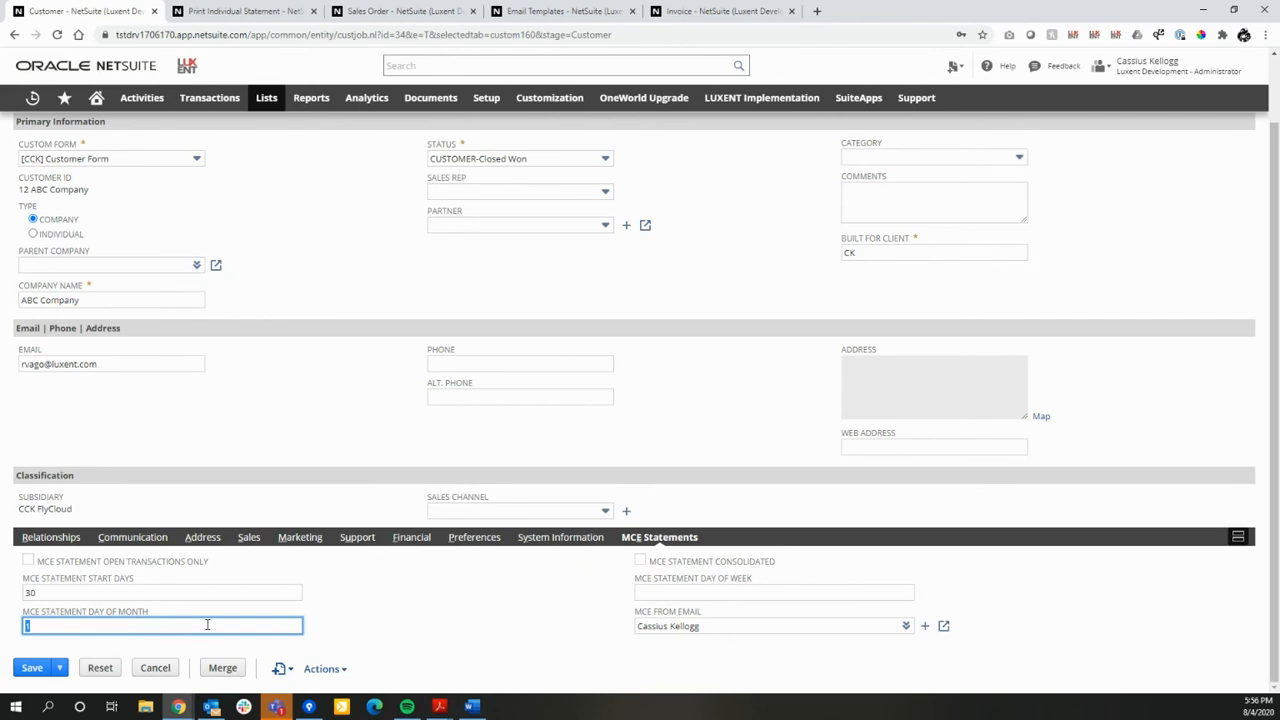
pyautogui.click(106, 627)
pyautogui.click(668, 591)
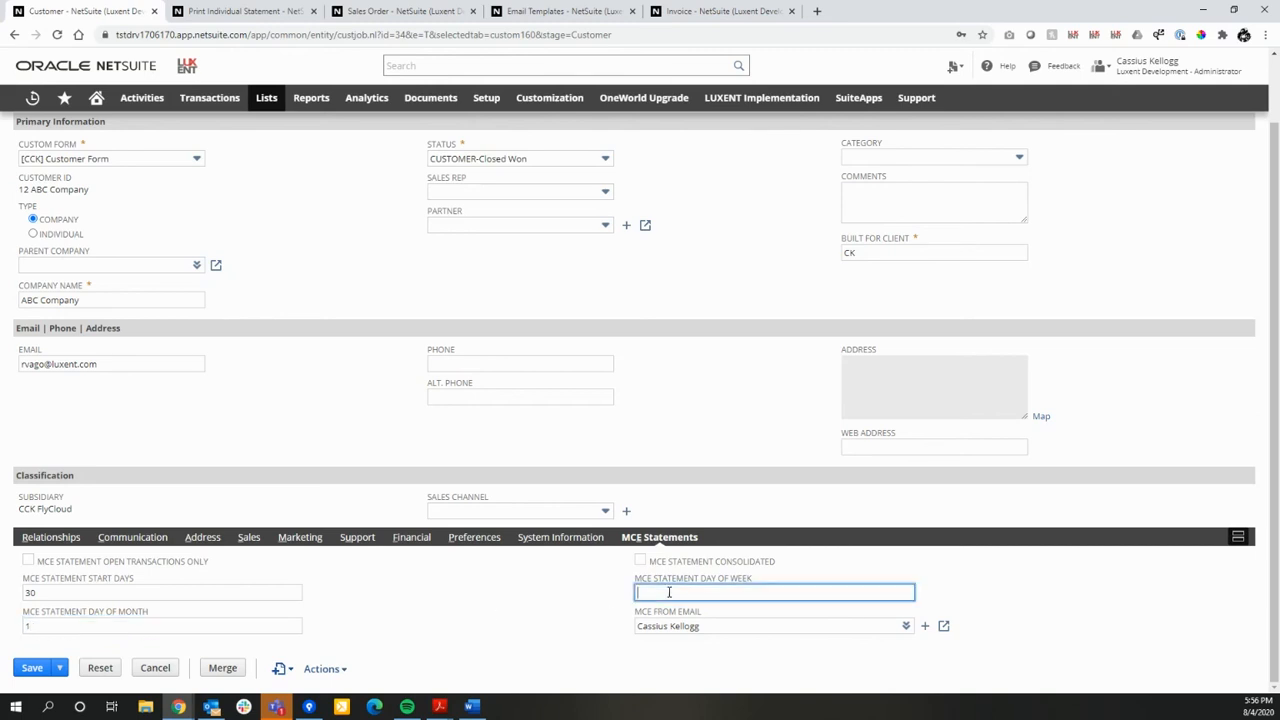
pyautogui.click(443, 618)
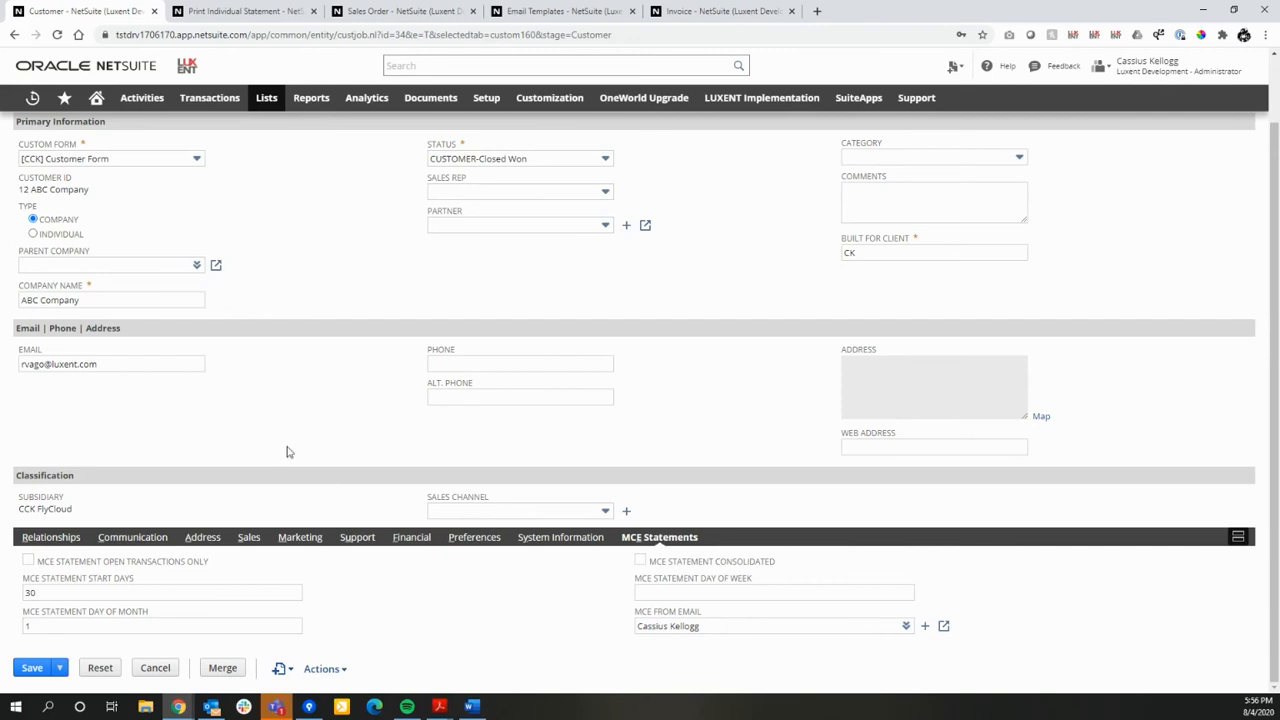
pyautogui.scroll(1, 287, 452)
pyautogui.click(157, 173)
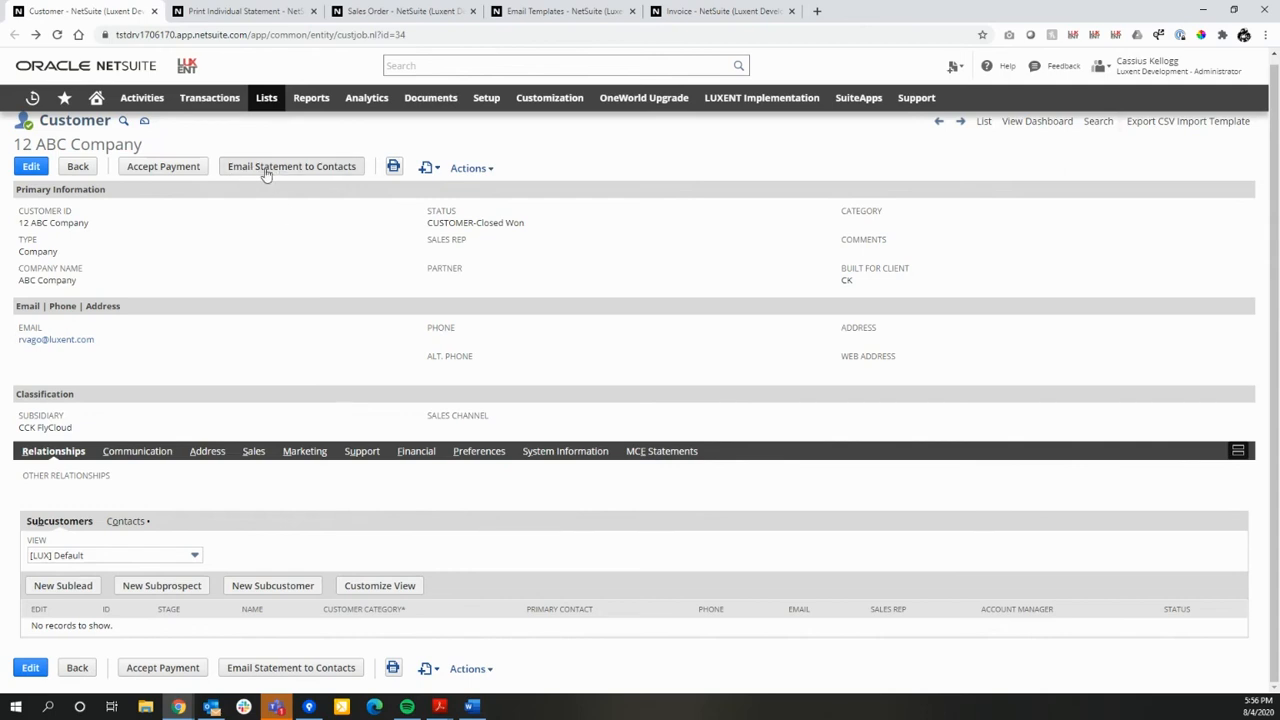
# Show the customer's contacts and review their email preference columns through to Email Statements.
pyautogui.click(130, 522)
pyautogui.scroll(-1, 440, 622)
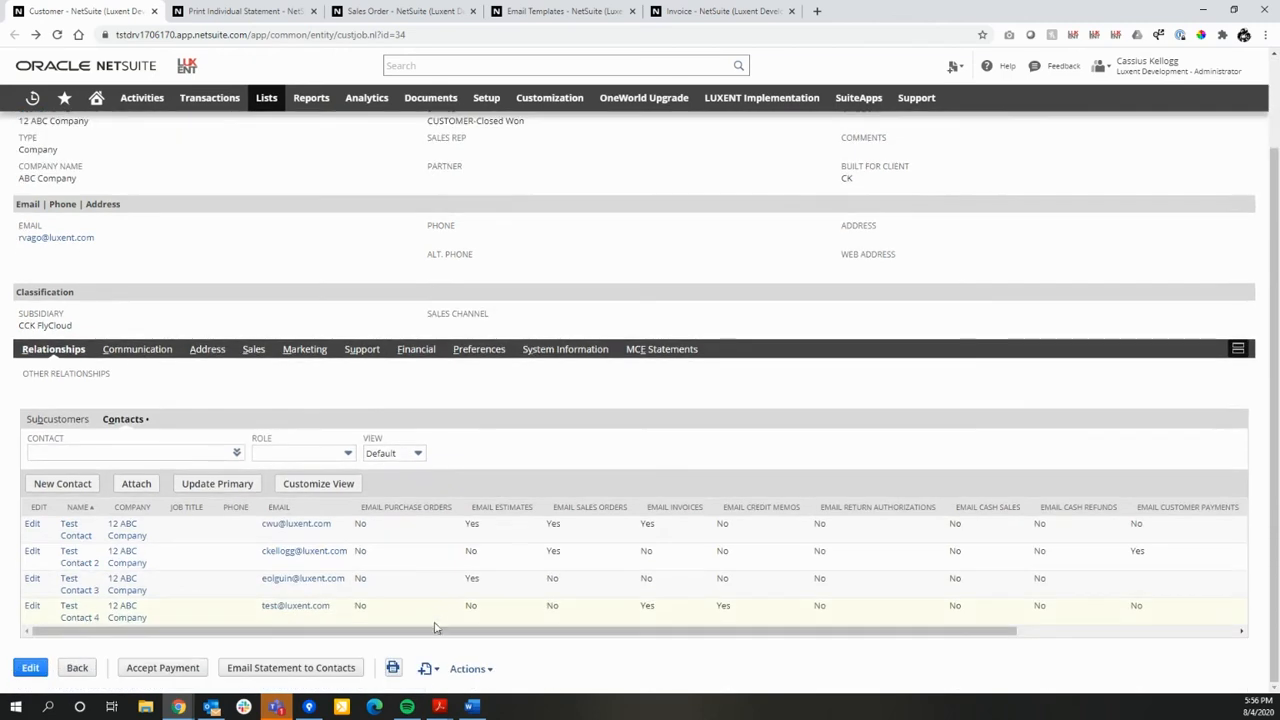
pyautogui.moveTo(444, 636); pyautogui.dragTo(1093, 558)
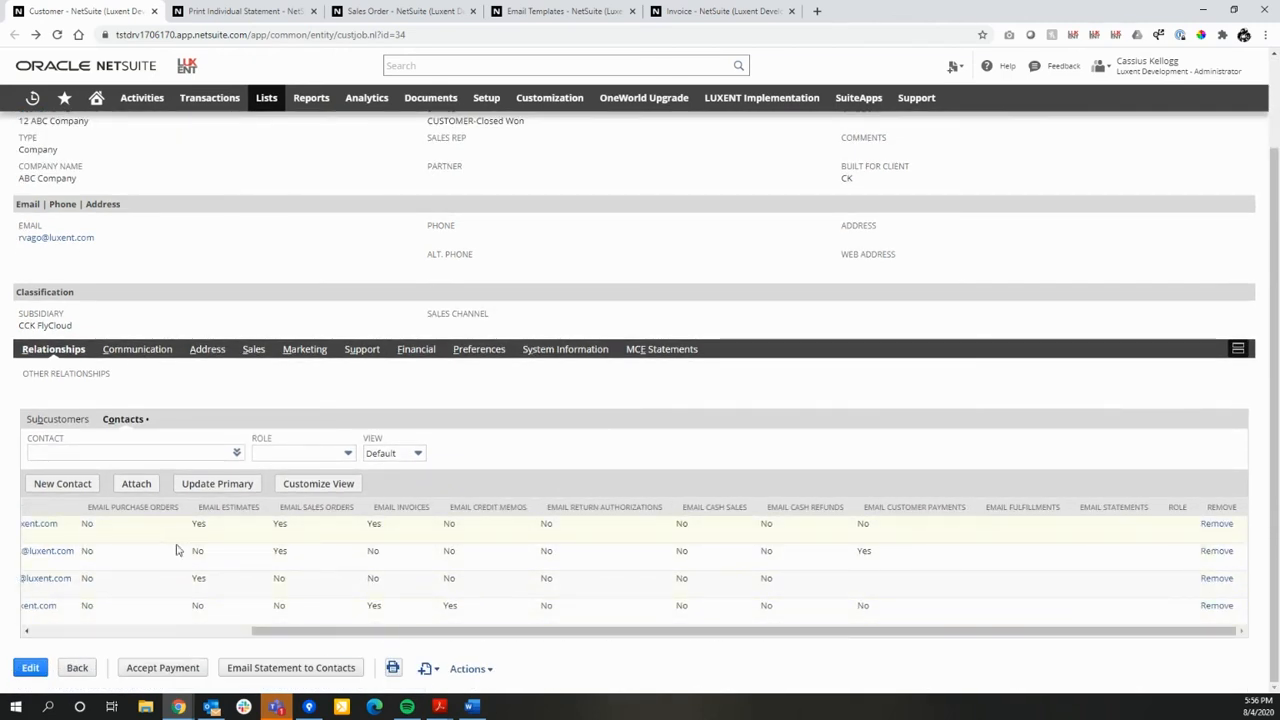
pyautogui.moveTo(453, 626); pyautogui.dragTo(233, 628)
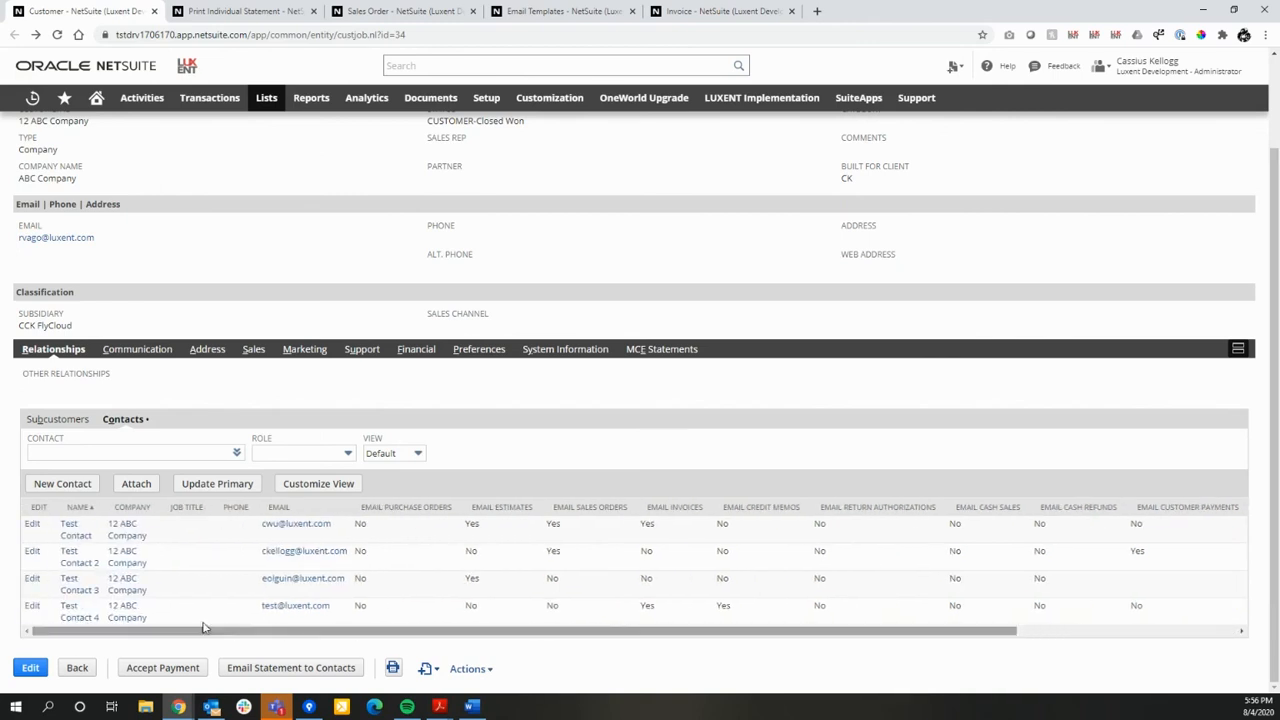
# Open Test Contact for editing in a new browser tab and enable Email Statements in its communication preferences.
pyautogui.keyDown('ctrl'); pyautogui.click(33, 525); pyautogui.keyUp('ctrl')
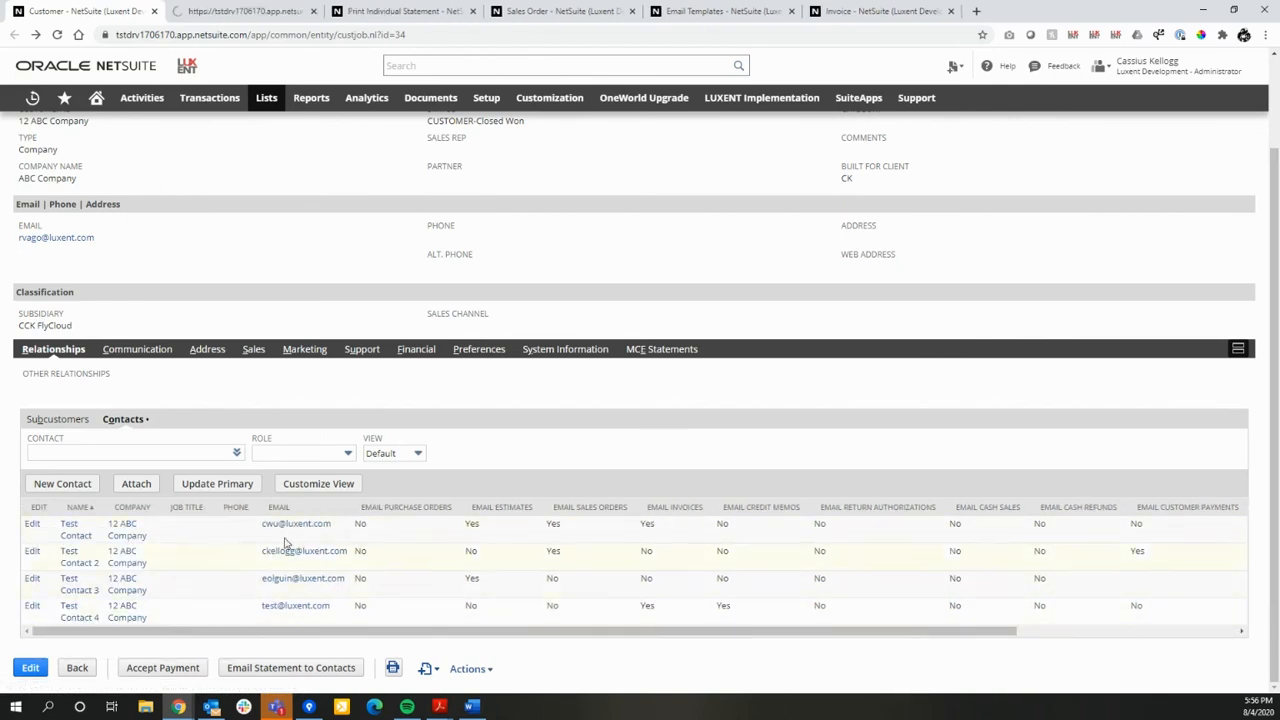
pyautogui.click(228, 12)
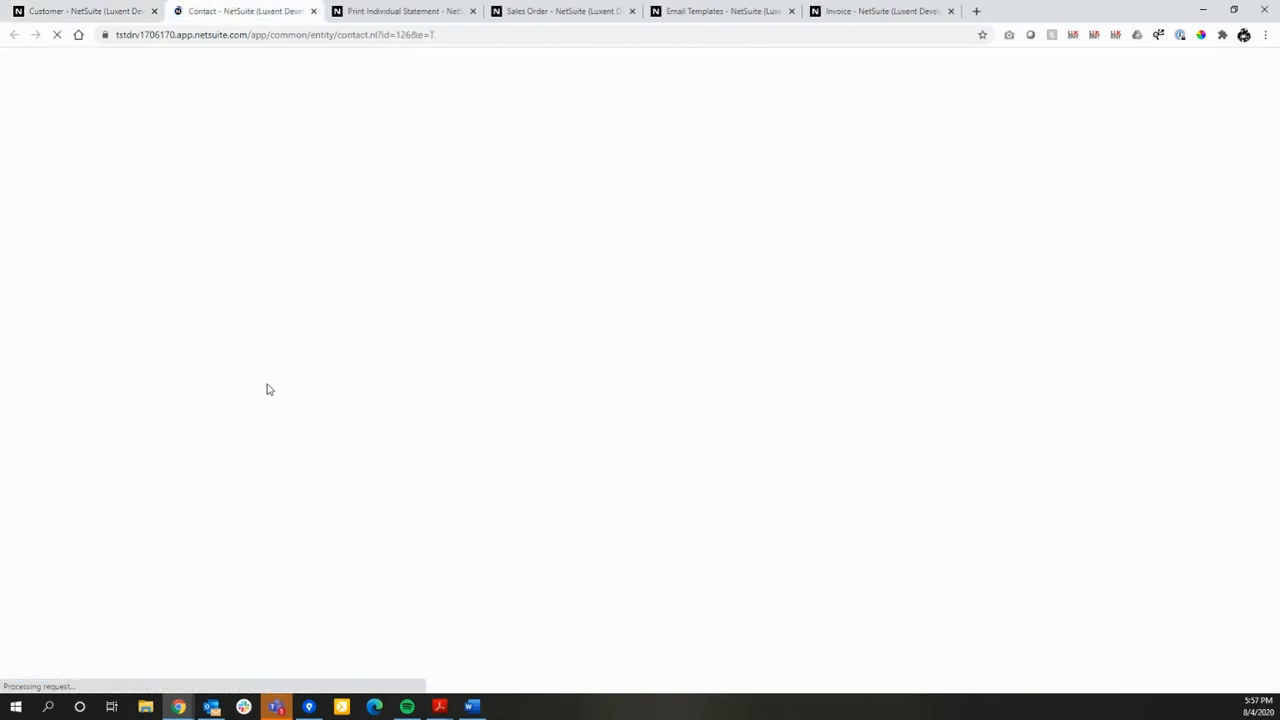
pyautogui.scroll(-3, 556, 468)
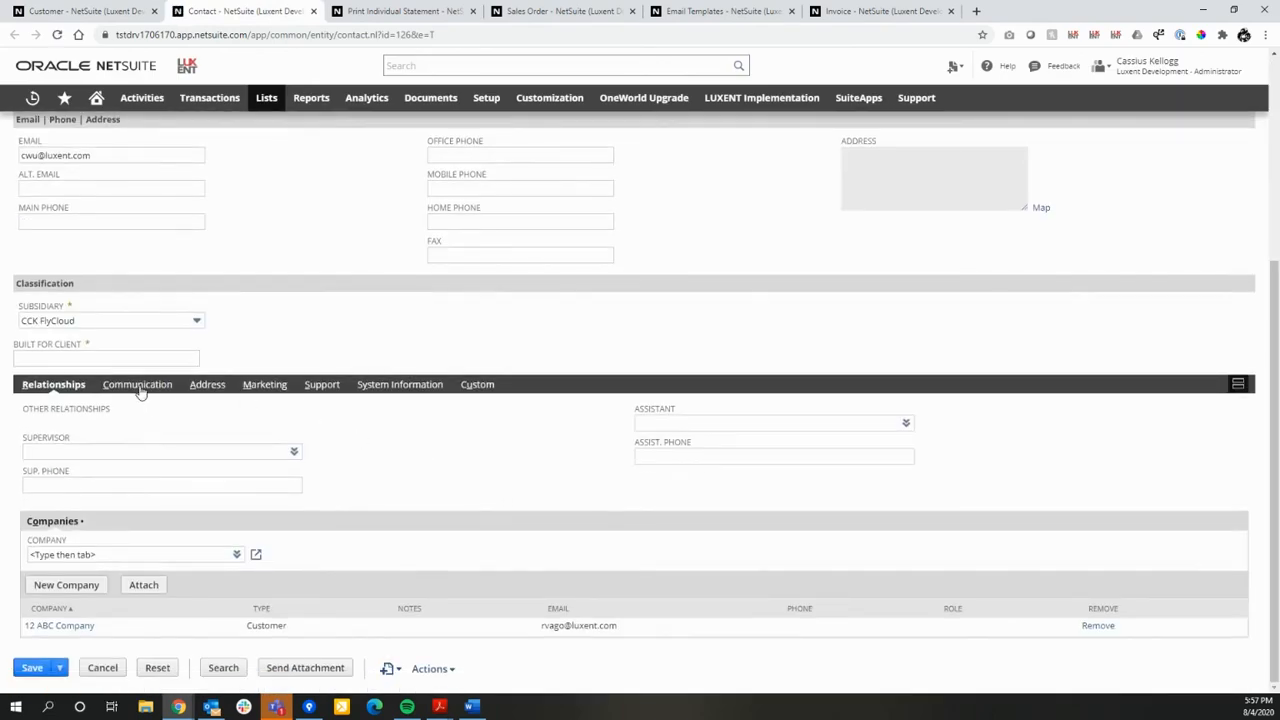
pyautogui.click(137, 384)
pyautogui.click(844, 489)
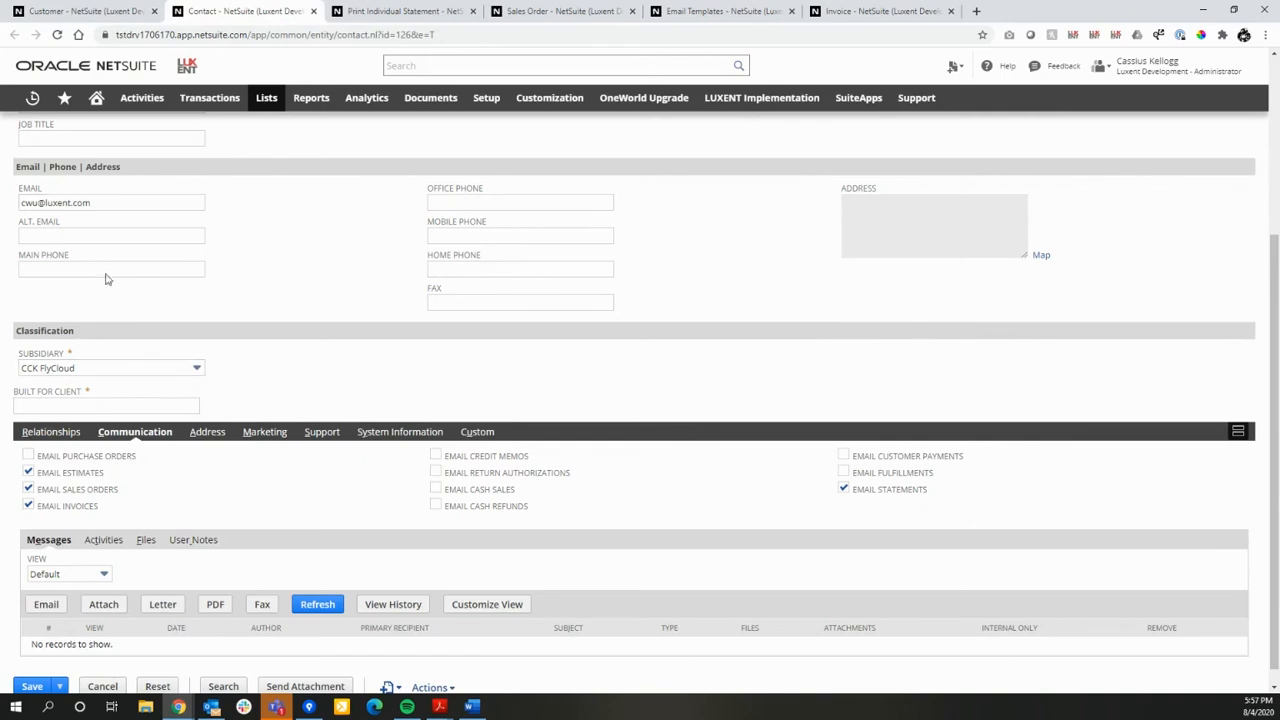
# Fill in the required Built For Client field with CK and save Test Contact.
pyautogui.scroll(3, 42, 167)
pyautogui.click(33, 174)
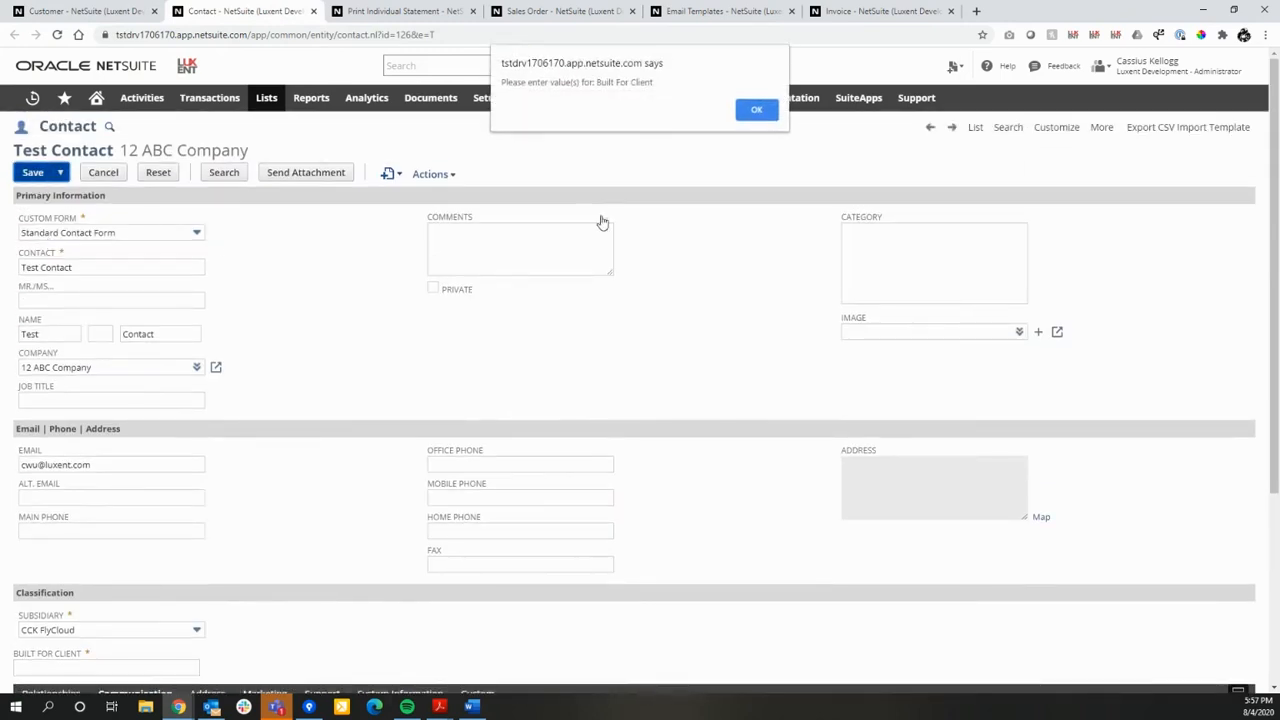
pyautogui.click(756, 110)
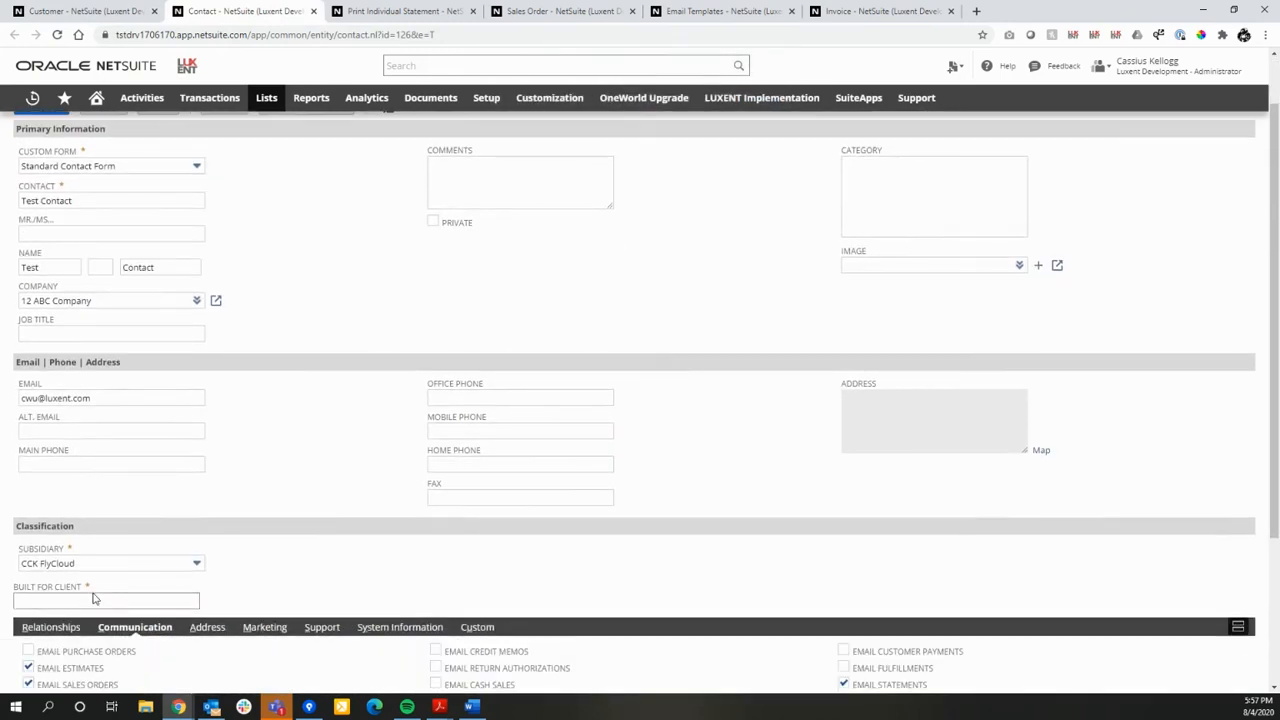
pyautogui.click(95, 598)
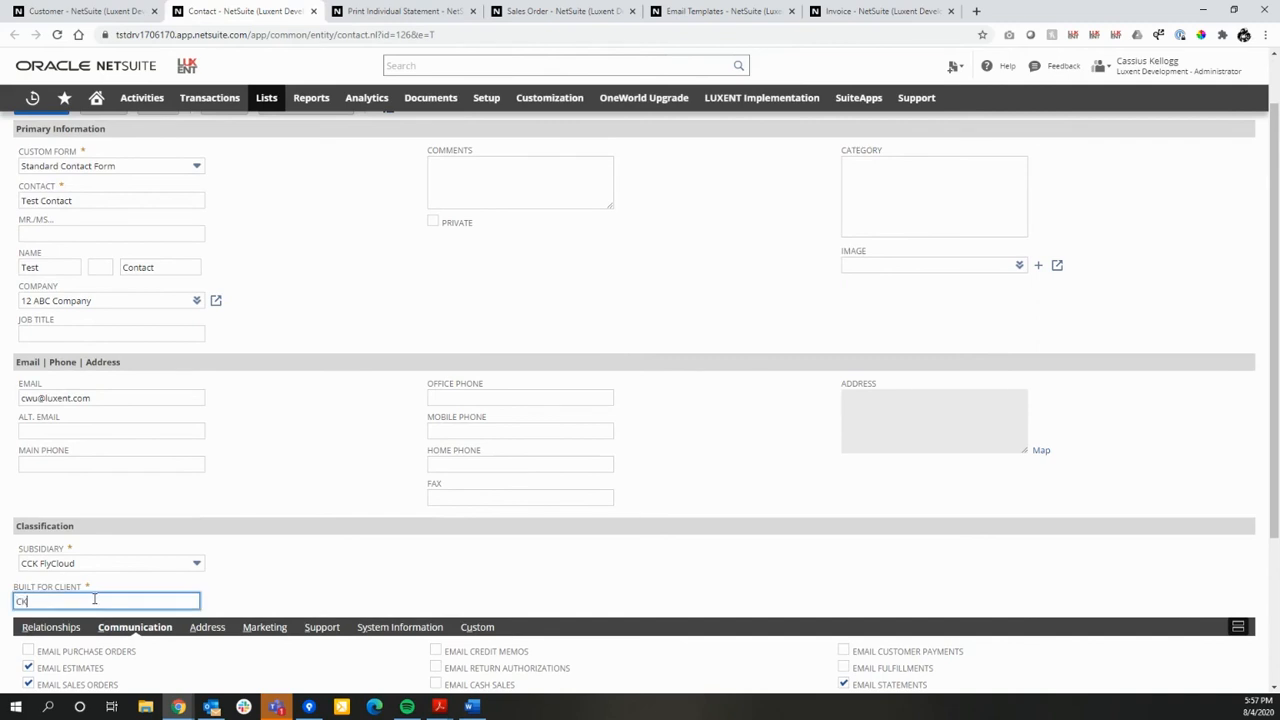
pyautogui.scroll(2, 95, 600)
pyautogui.click(33, 172)
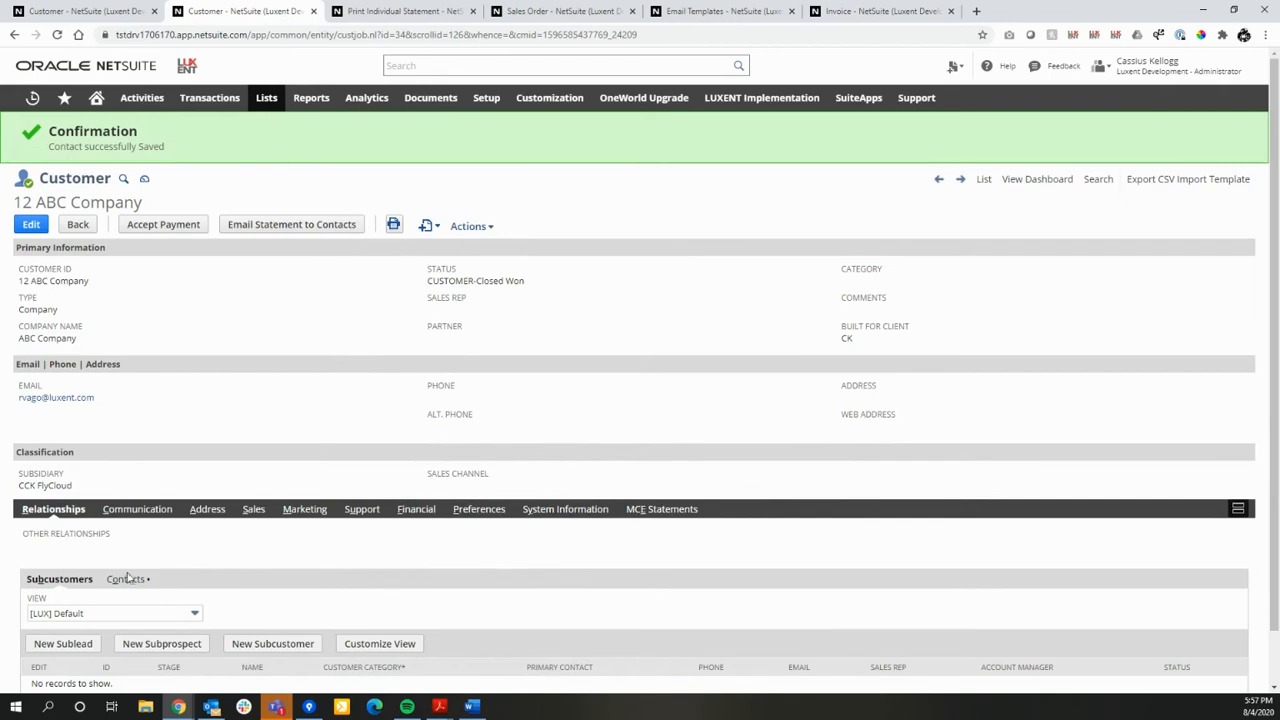
# Open Test Contact 3 for editing from the customer's contacts and set Built For Client to CK.
pyautogui.click(128, 578)
pyautogui.scroll(-2, 200, 590)
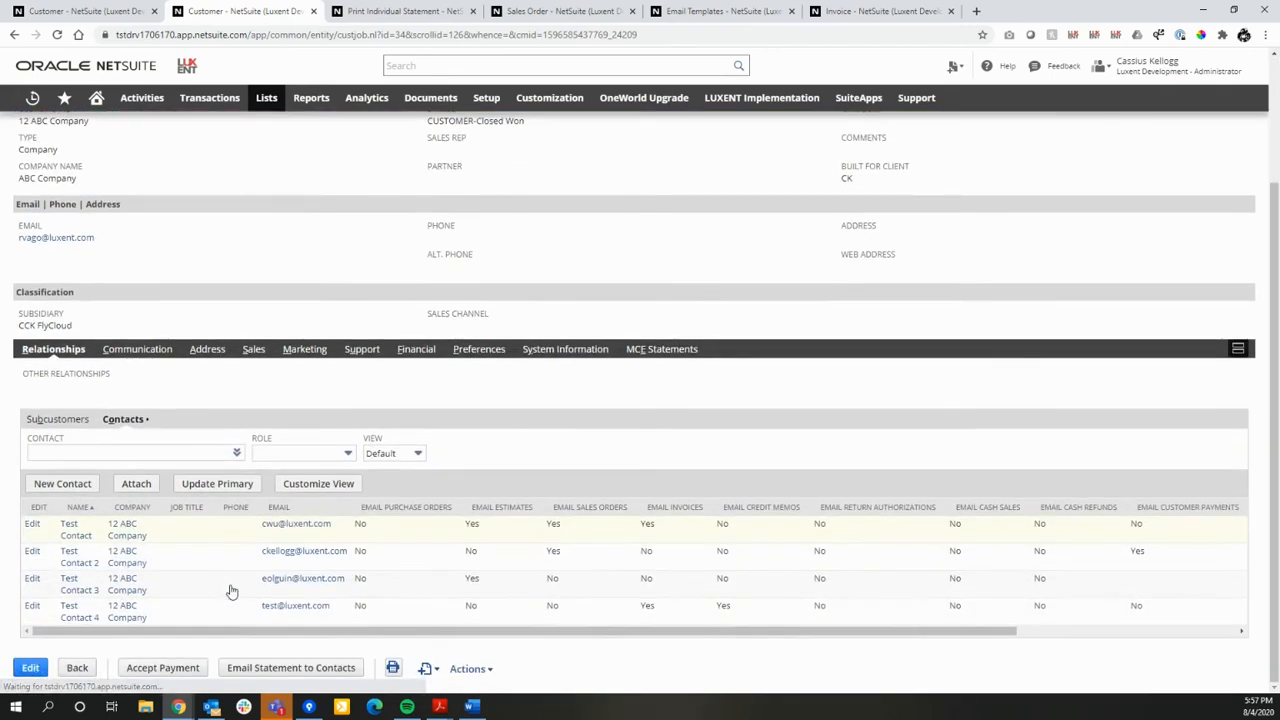
pyautogui.click(33, 580)
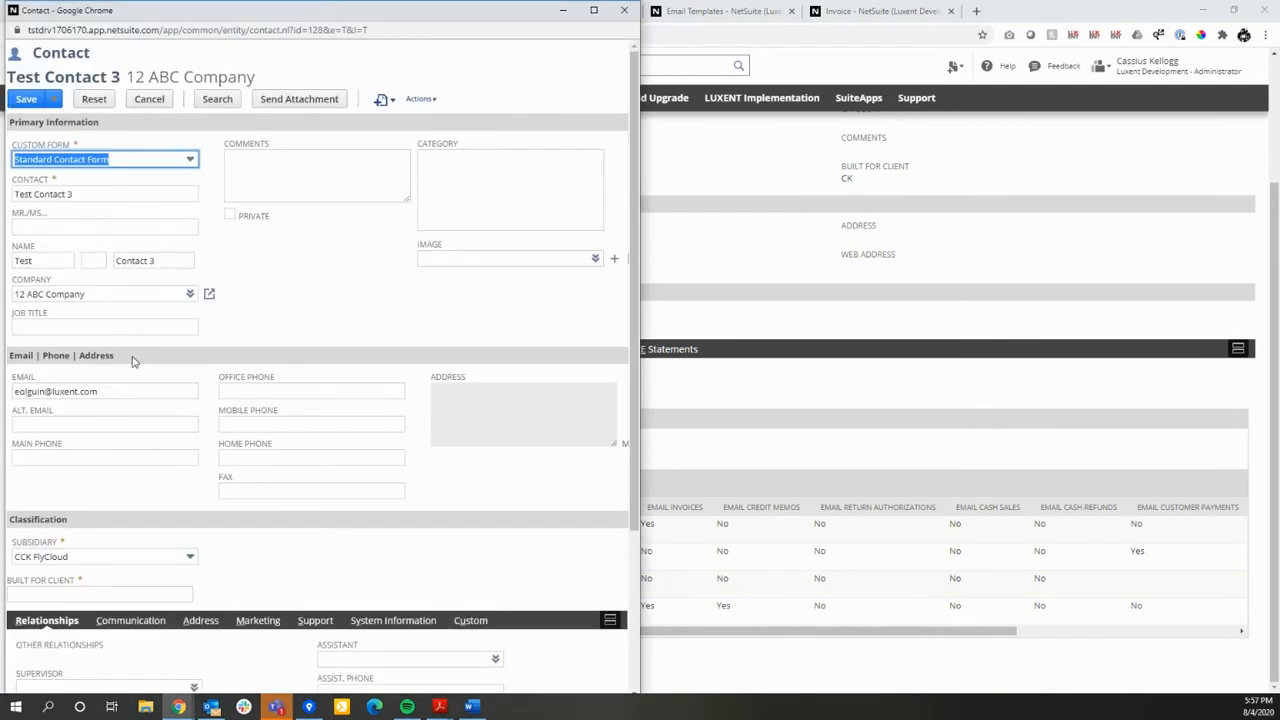
pyautogui.click(70, 593)
pyautogui.write('CK')
pyautogui.press('Tab')
# Enable Email Statements in the communication preferences of Test Contact 3 and save the contact.
pyautogui.scroll(-1, 128, 534)
pyautogui.click(131, 487)
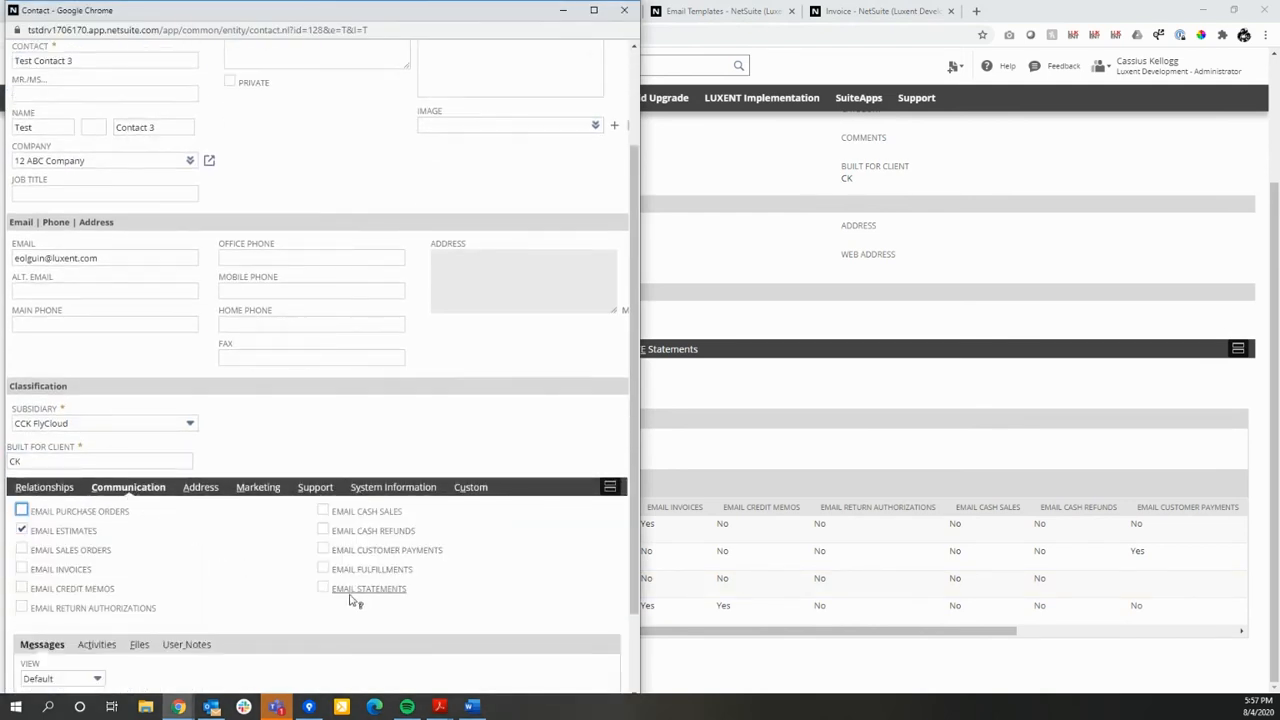
pyautogui.click(323, 588)
pyautogui.scroll(1, 219, 503)
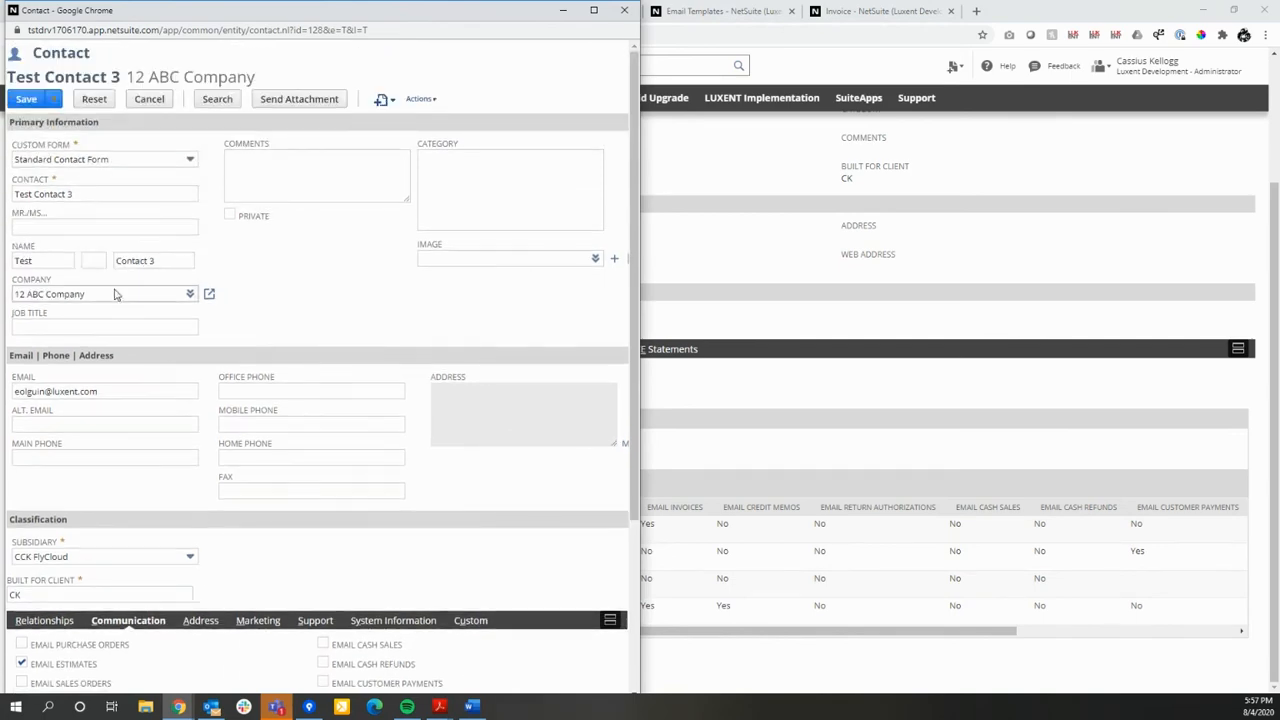
pyautogui.click(23, 97)
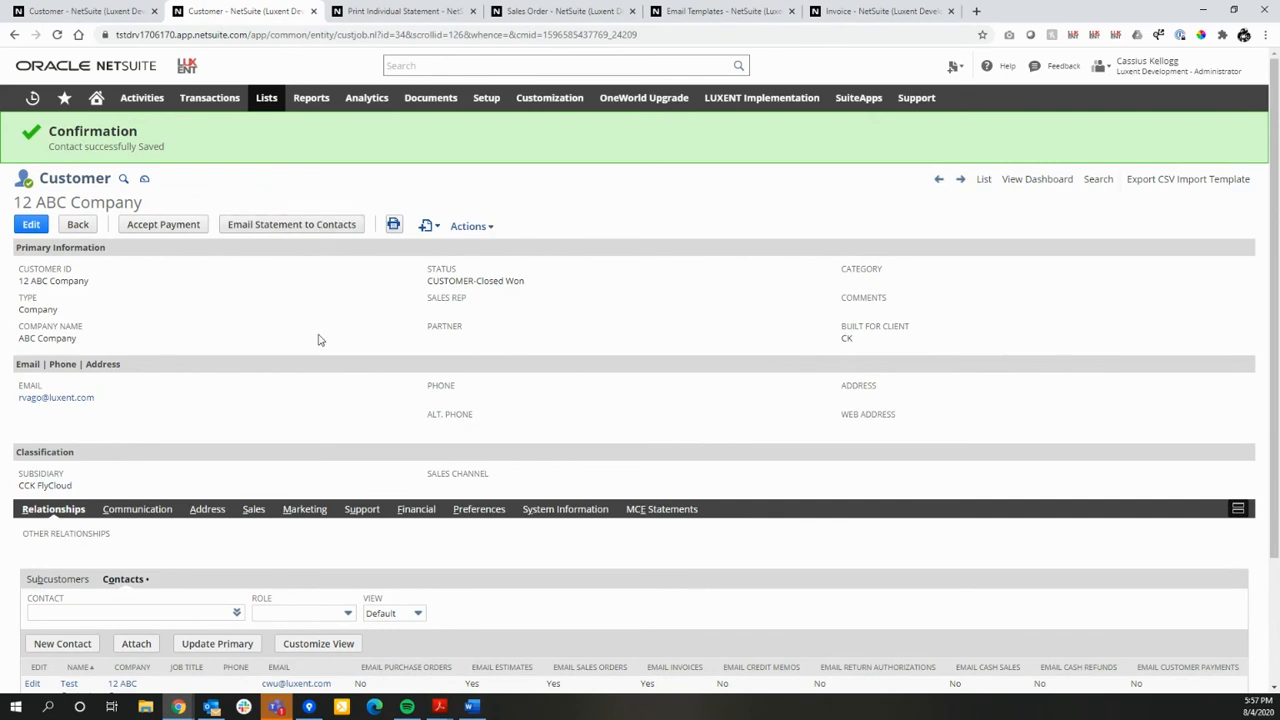
# Check the Email Statements column for the customer's contacts and the email address on the customer record.
pyautogui.scroll(-3, 205, 449)
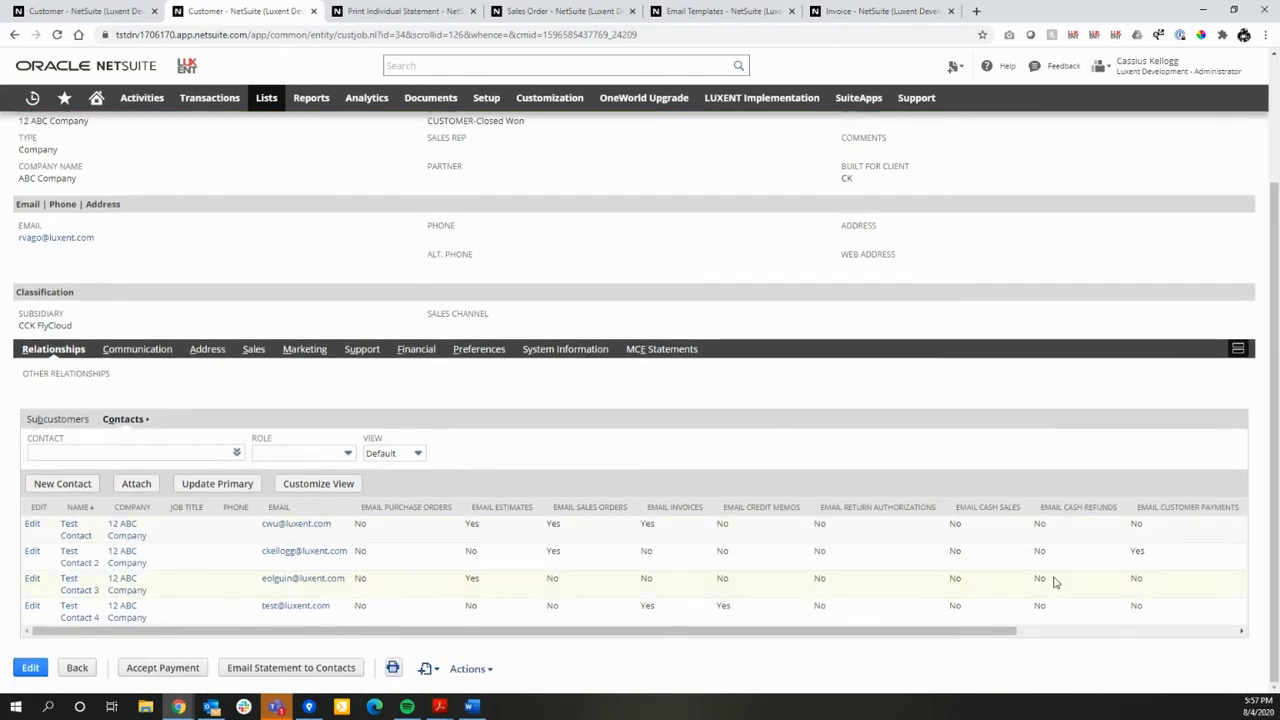
pyautogui.moveTo(924, 636); pyautogui.dragTo(1186, 640)
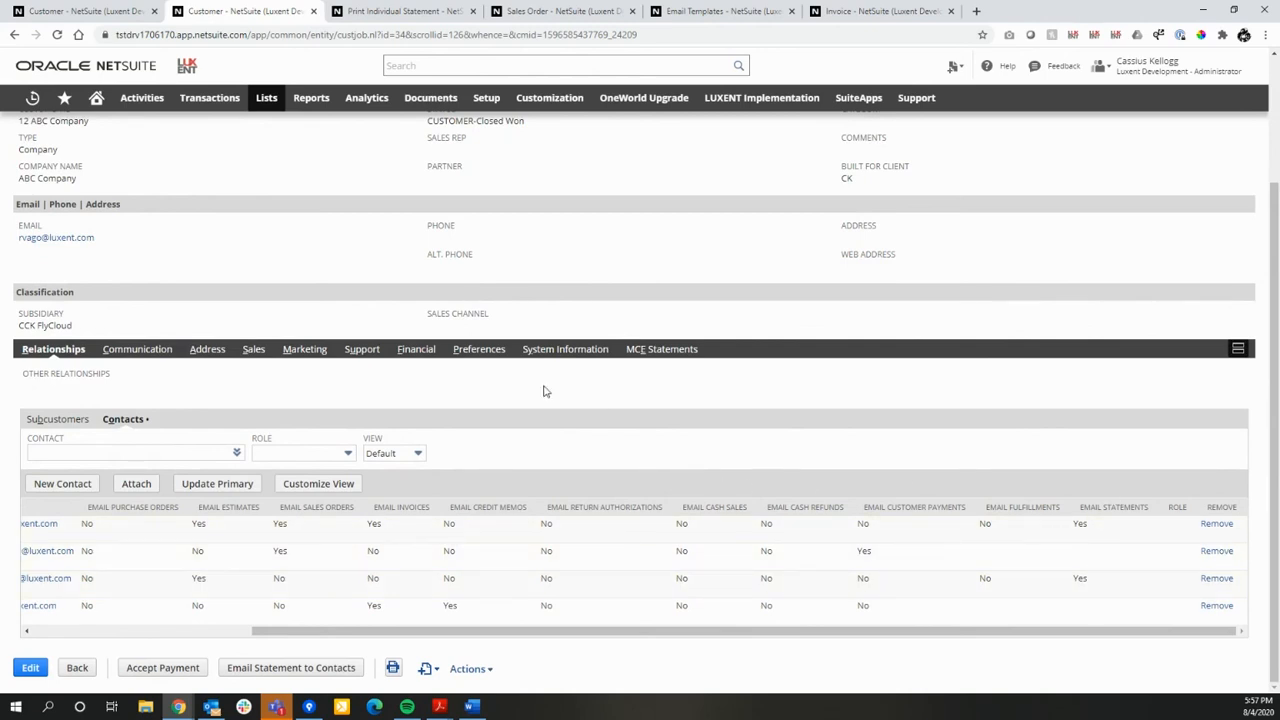
pyautogui.moveTo(98, 239); pyautogui.dragTo(17, 240)
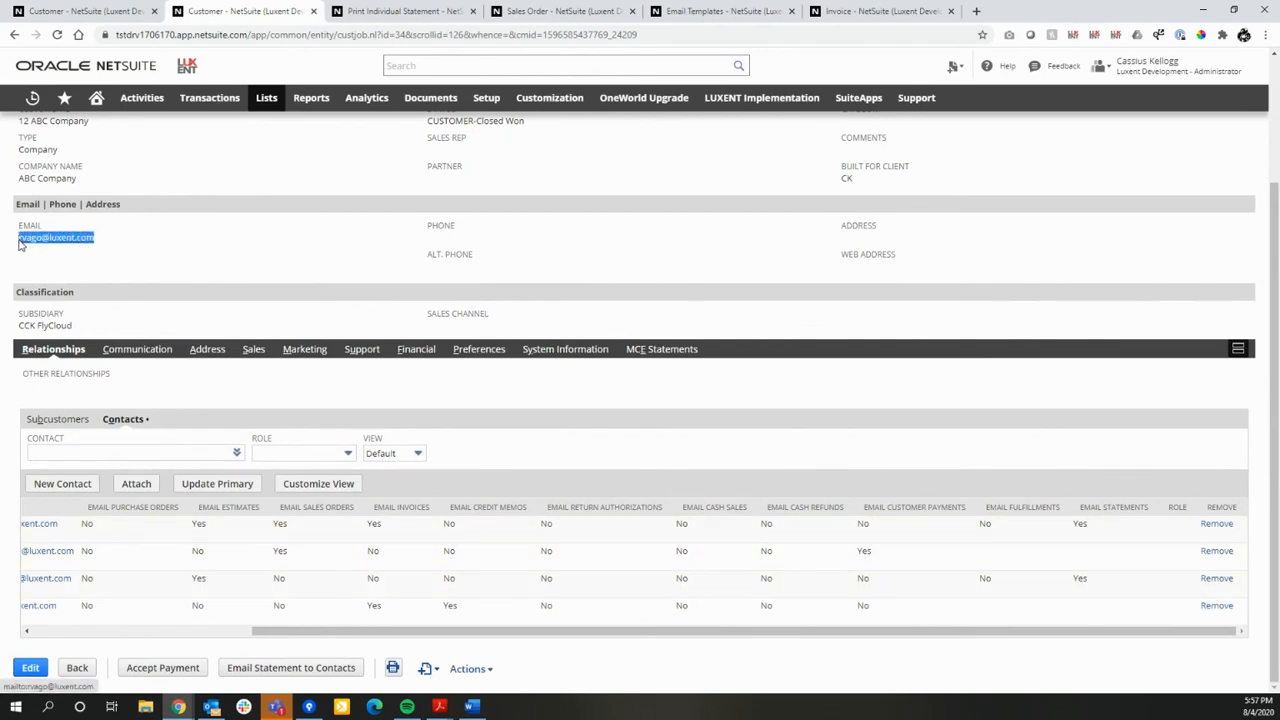
pyautogui.click(275, 242)
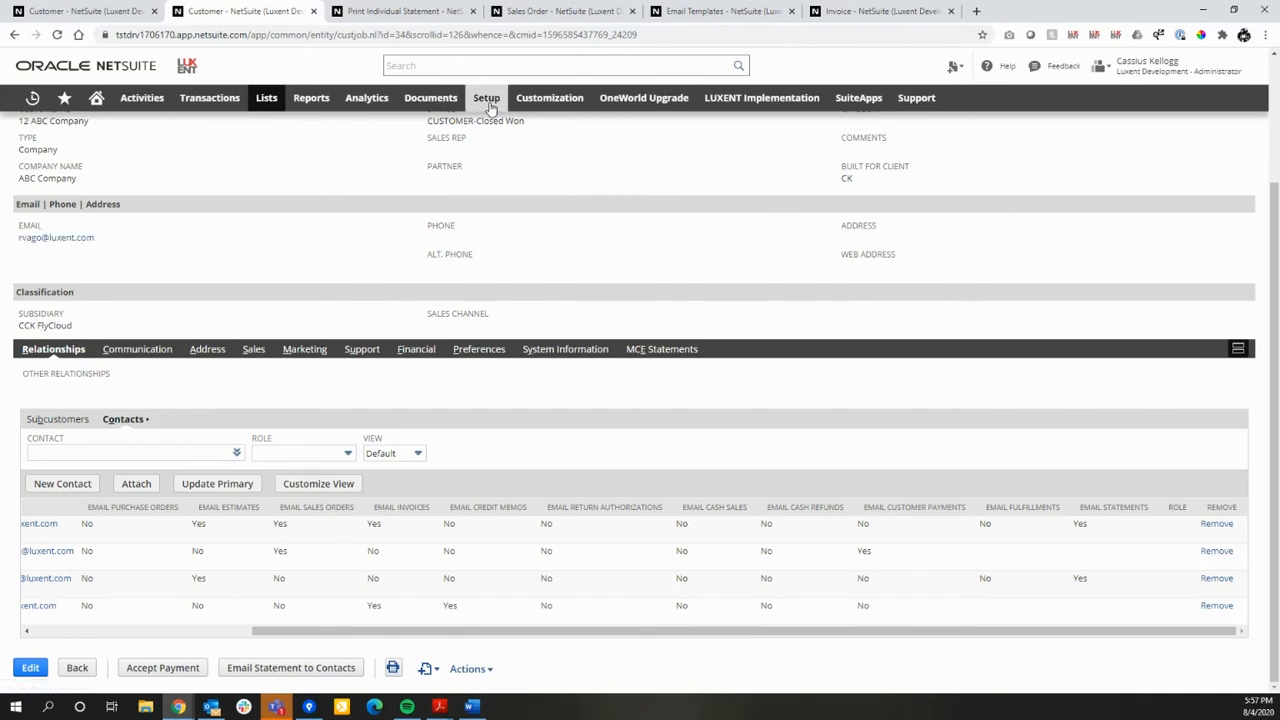
# Open General Preferences in a new browser tab and show its custom preferences.
pyautogui.moveTo(490, 106)
pyautogui.moveTo(497, 157)
pyautogui.rightClick(660, 392)
pyautogui.click(700, 405)
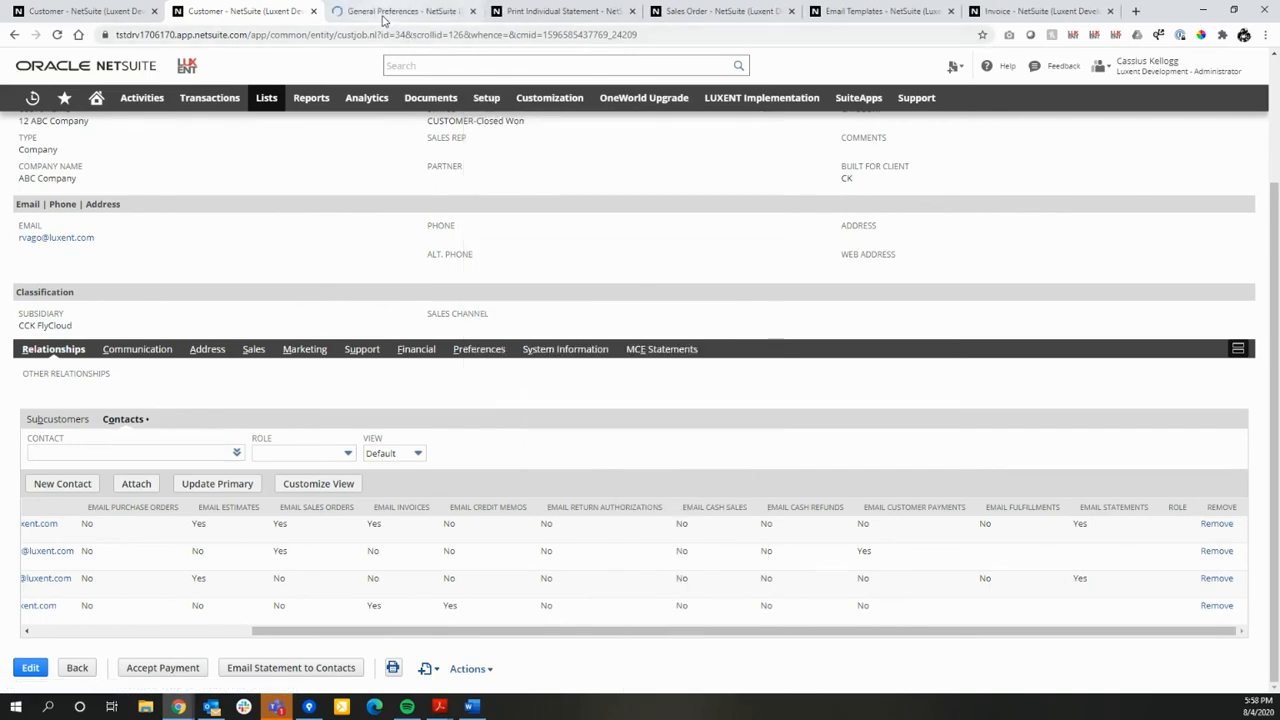
pyautogui.hotkey('ctrl', 'Tab')
pyautogui.scroll(-10, 362, 494)
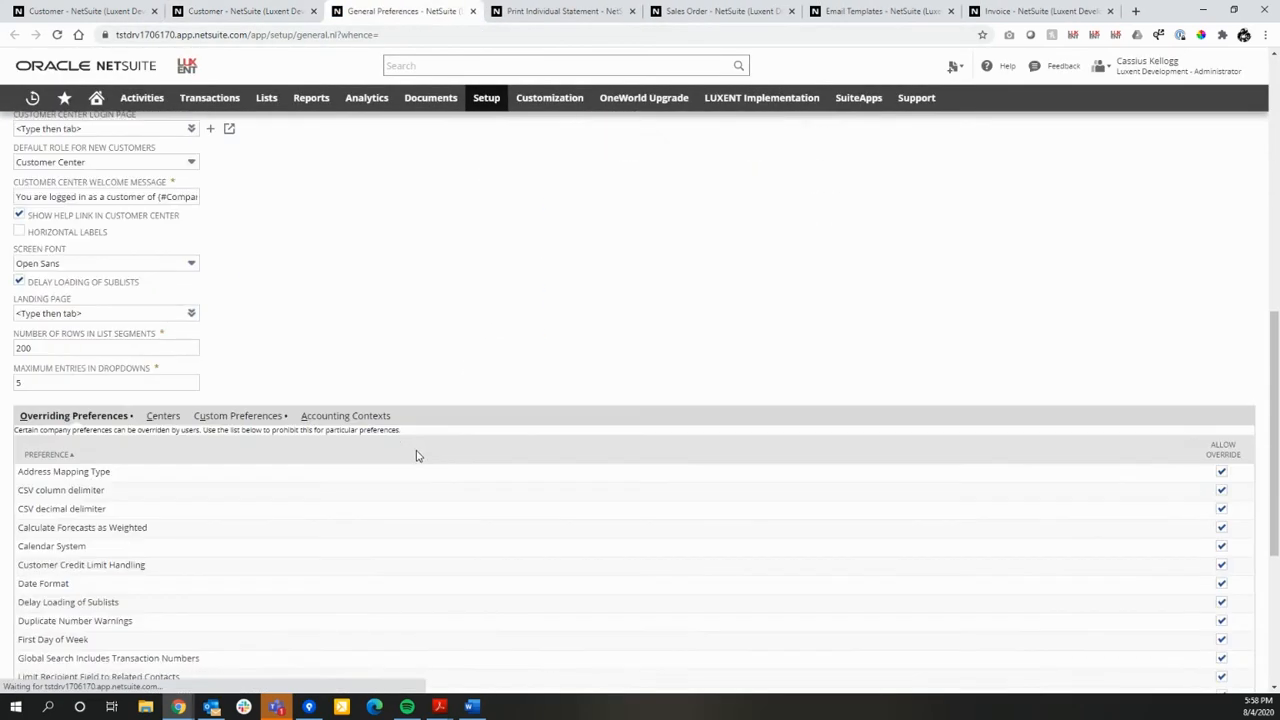
pyautogui.click(236, 350)
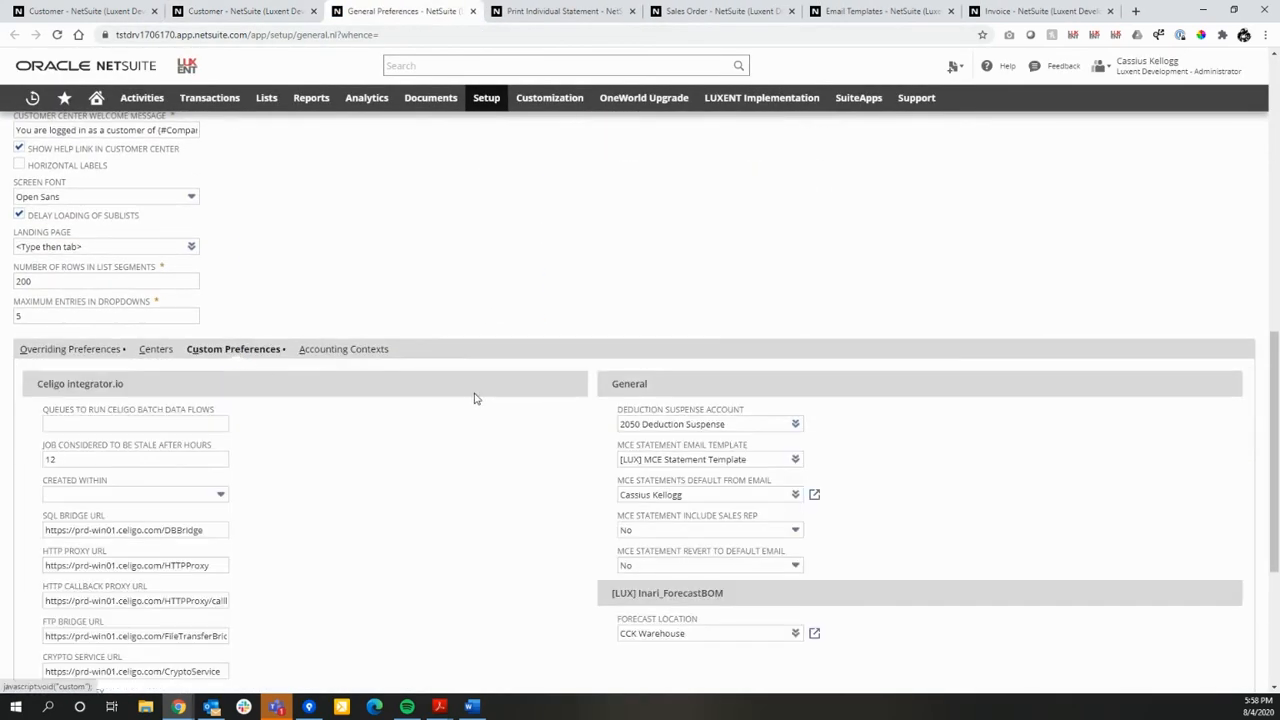
# Review the MCE statement custom preferences, including the email template and the default from email.
pyautogui.scroll(-2, 477, 398)
pyautogui.scroll(-2, 477, 398)
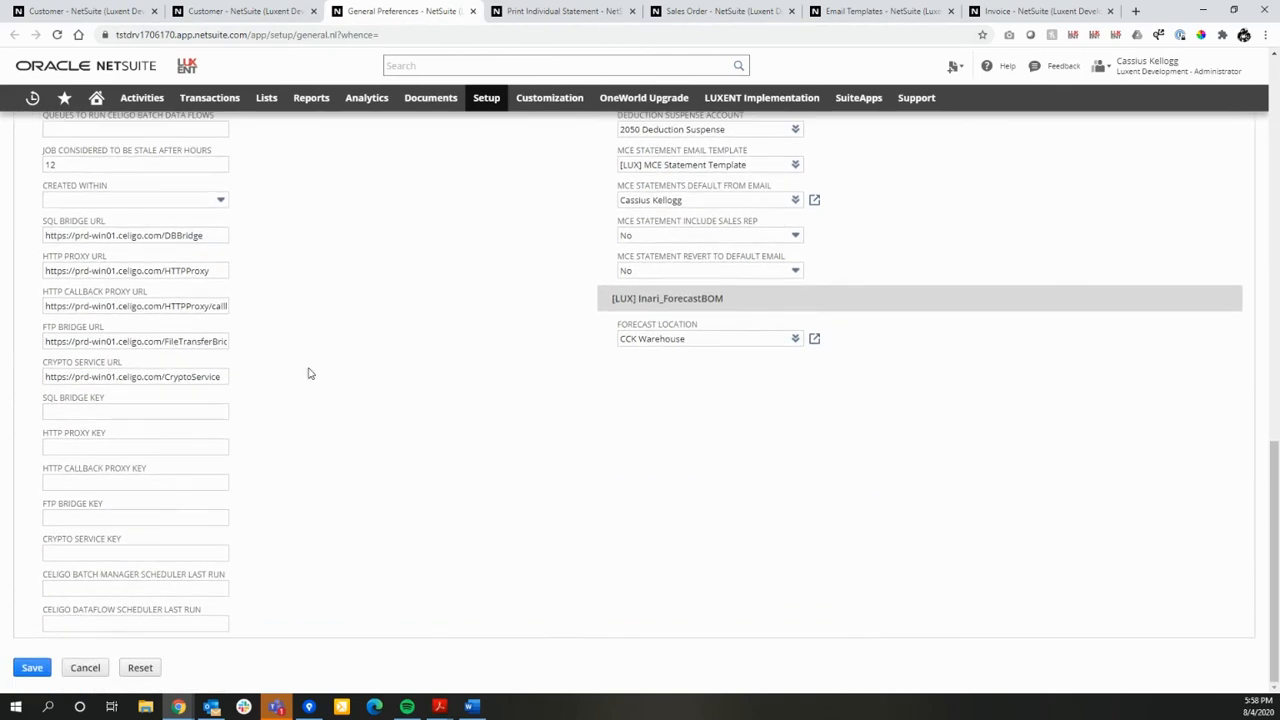
pyautogui.scroll(2, 322, 370)
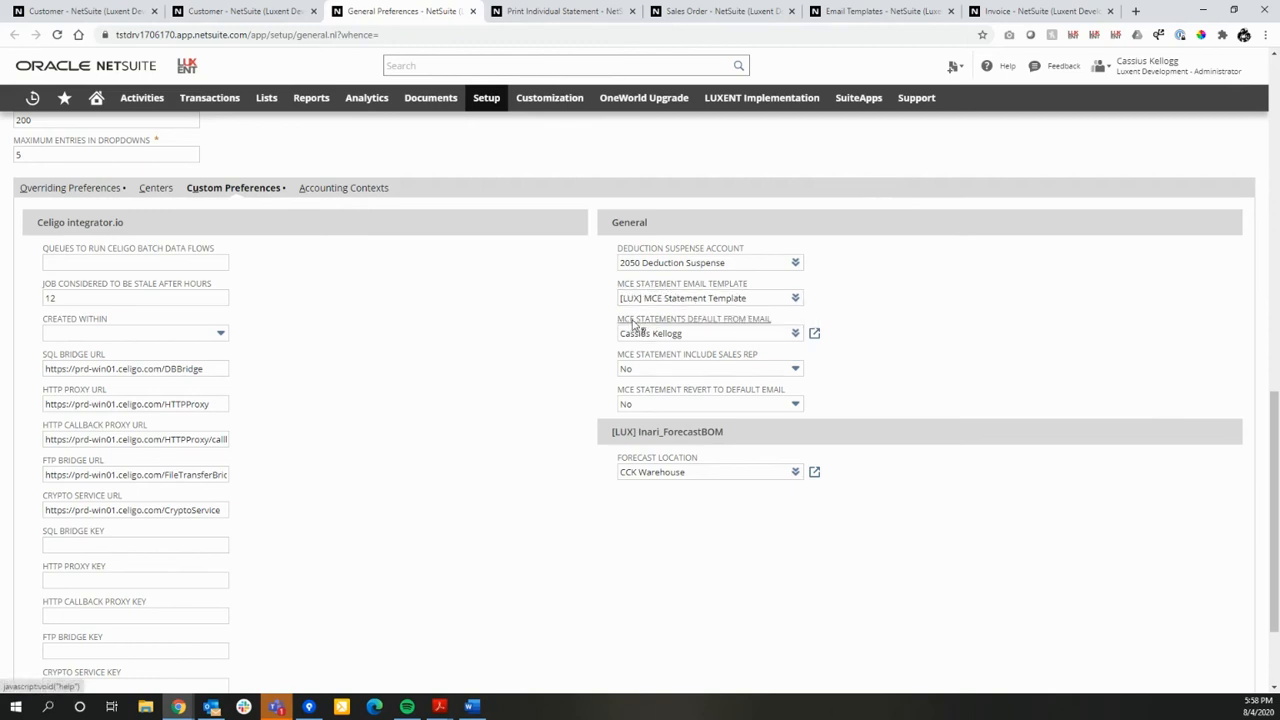
pyautogui.click(690, 334)
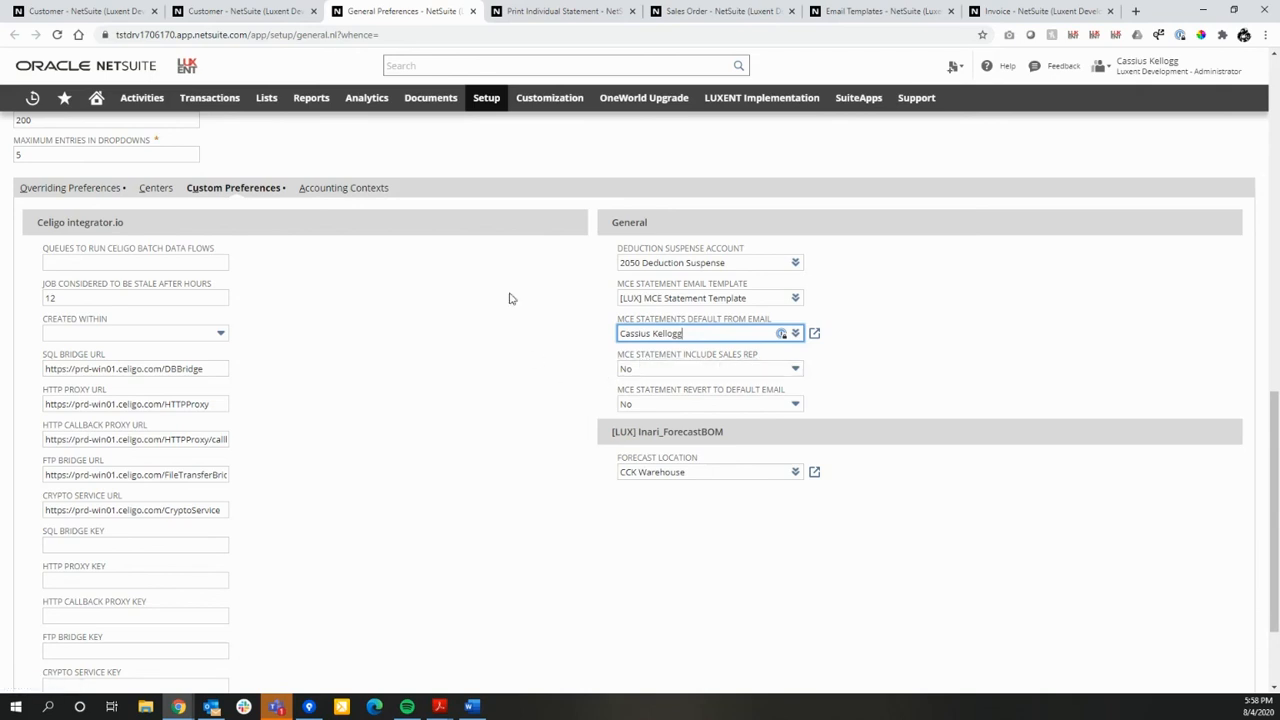
# Compare the MCE statement preferences with the customer record and its contacts' Email Statements settings.
pyautogui.click(247, 10)
pyautogui.scroll(2, 400, 328)
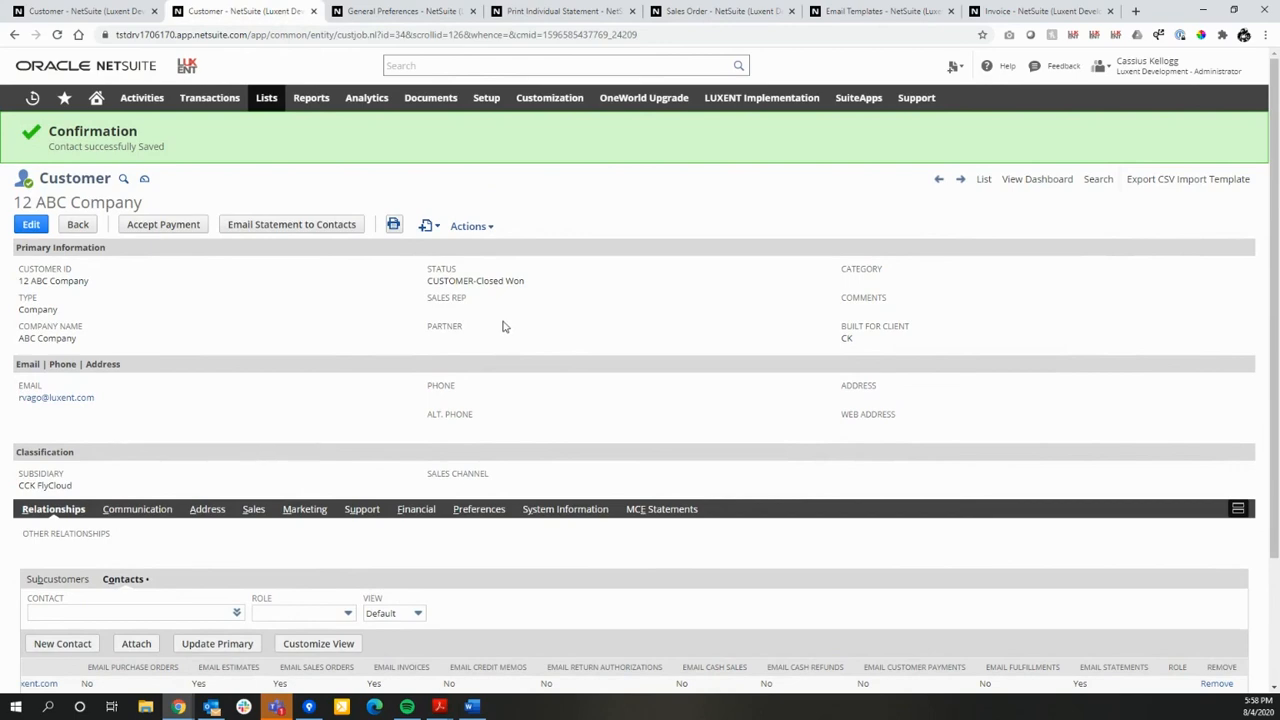
pyautogui.click(405, 11)
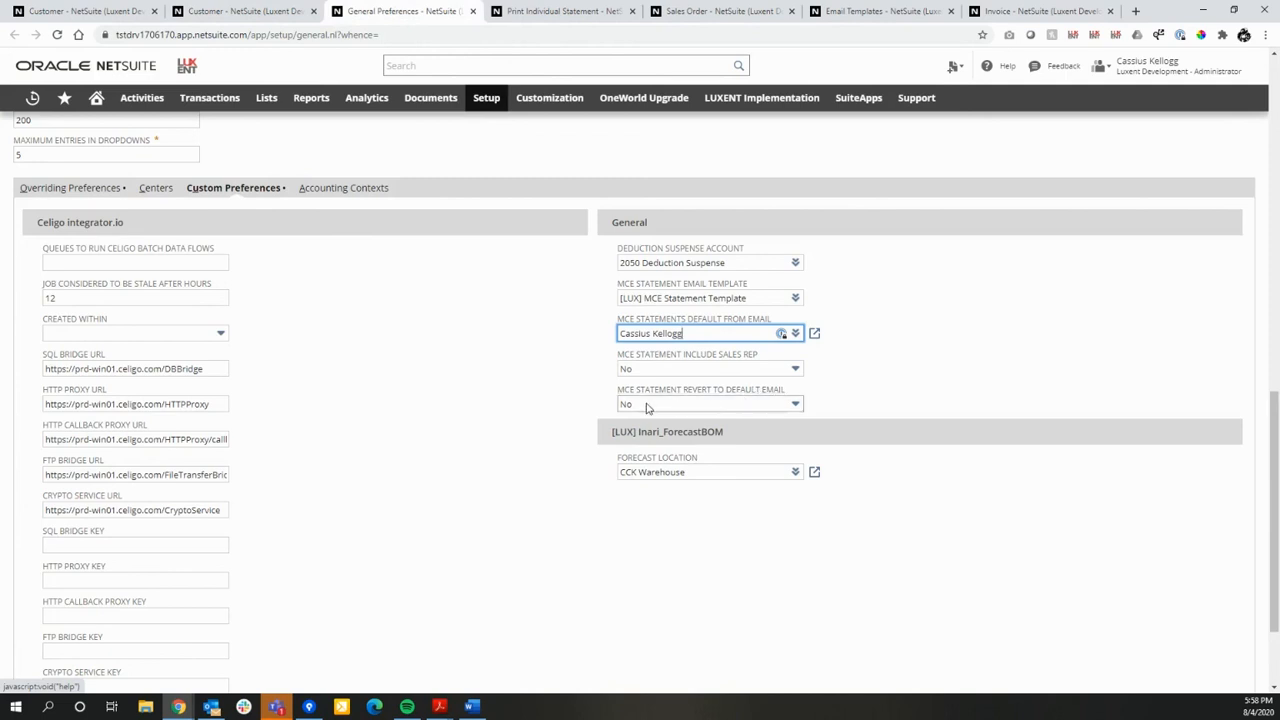
pyautogui.click(224, 12)
pyautogui.scroll(-3, 572, 460)
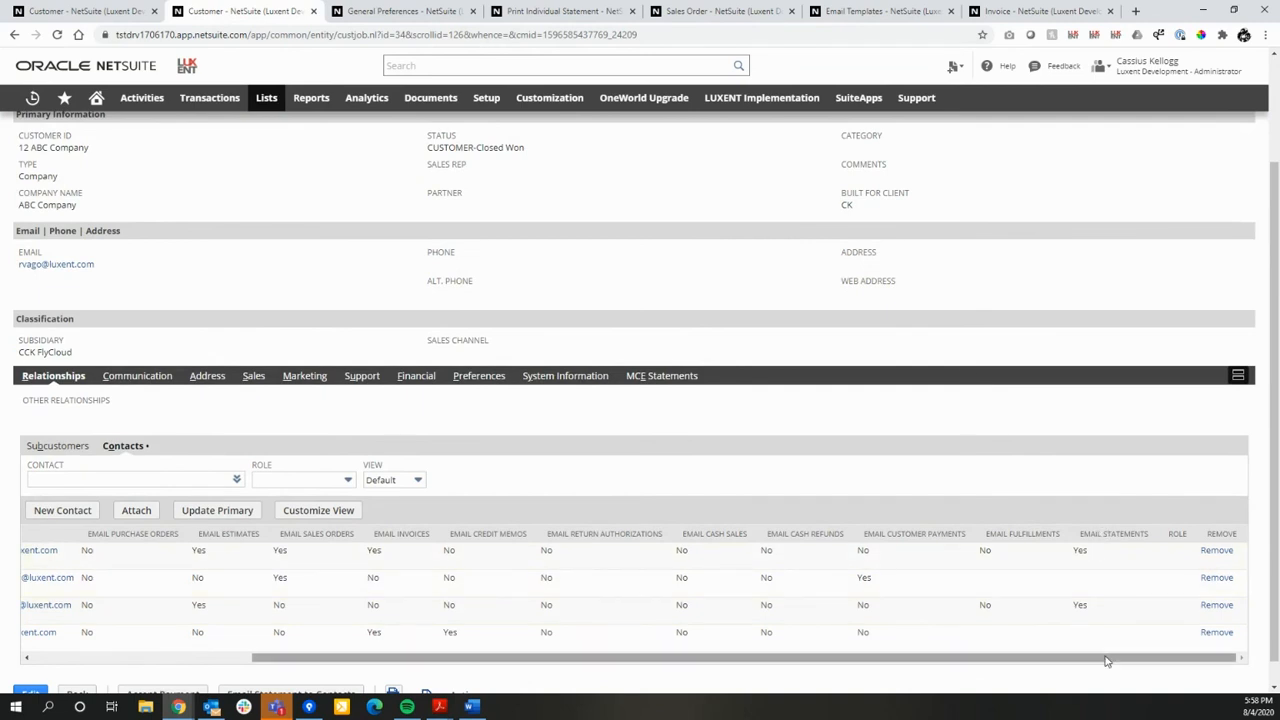
# Compare the email address on the customer record with the MCE Statement Revert to Default Email preference in General Preferences.
pyautogui.moveTo(100, 270); pyautogui.dragTo(18, 266)
pyautogui.click(55, 279)
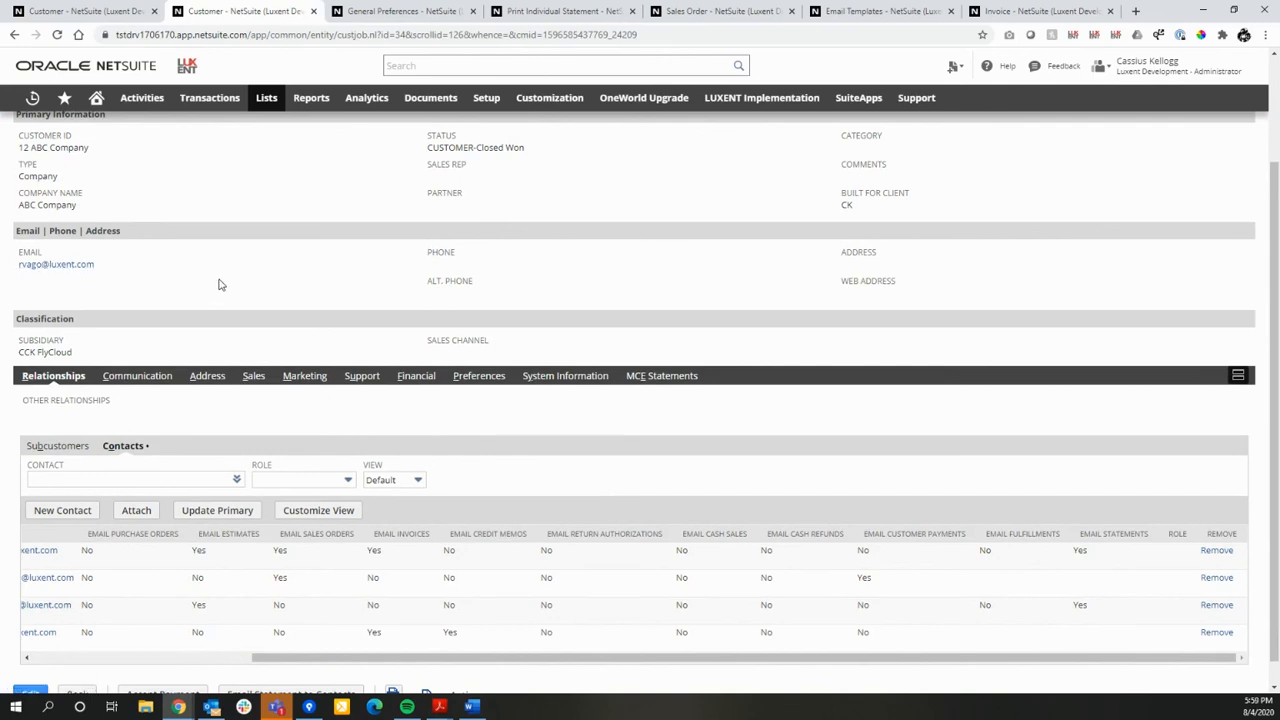
pyautogui.hotkey('ctrl', 'Tab')
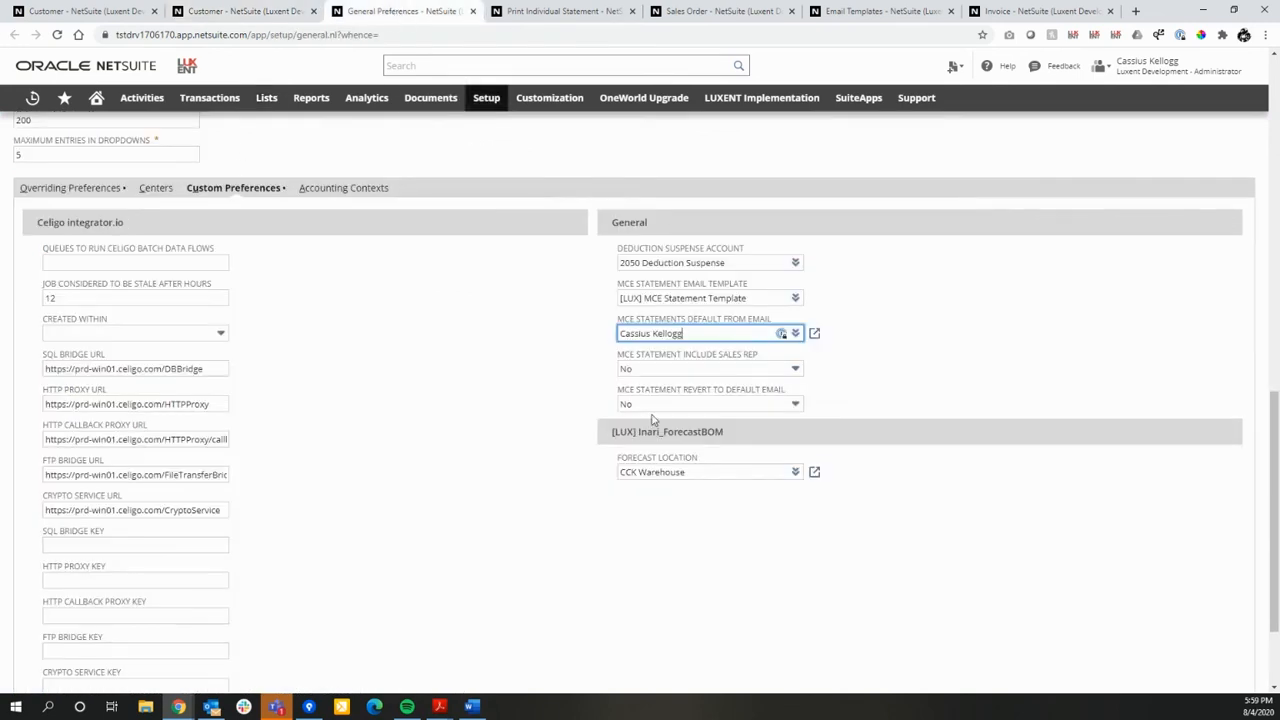
pyautogui.click(492, 379)
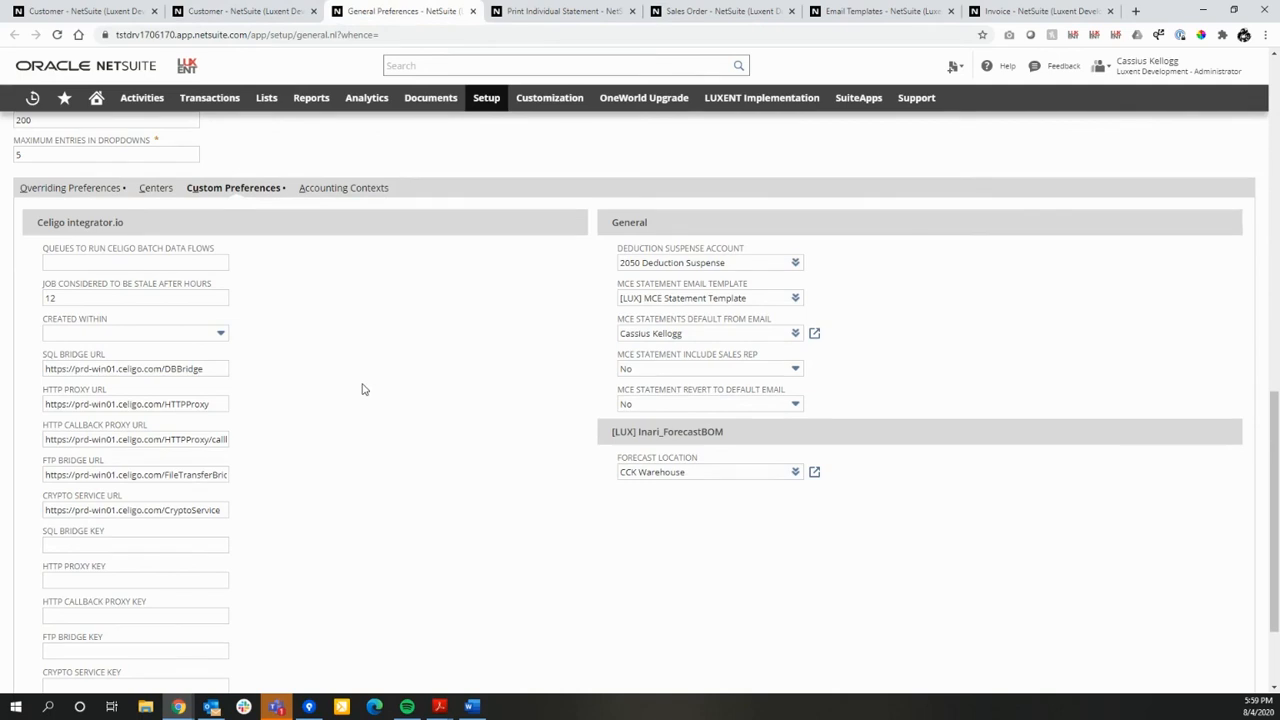
# Return to the 12 ABC Company customer record and email its statement to the contacts.
pyautogui.hotkey('ctrl', 'shift', 'Tab')
pyautogui.scroll(3, 314, 309)
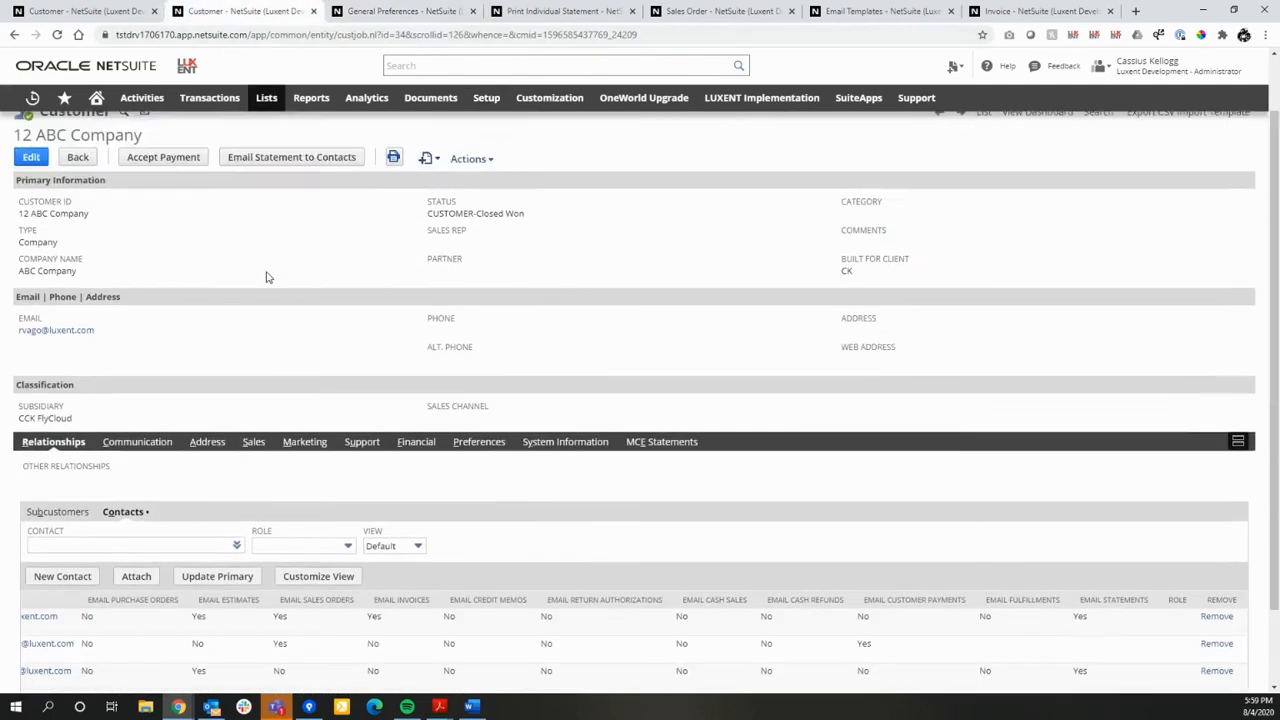
pyautogui.click(287, 227)
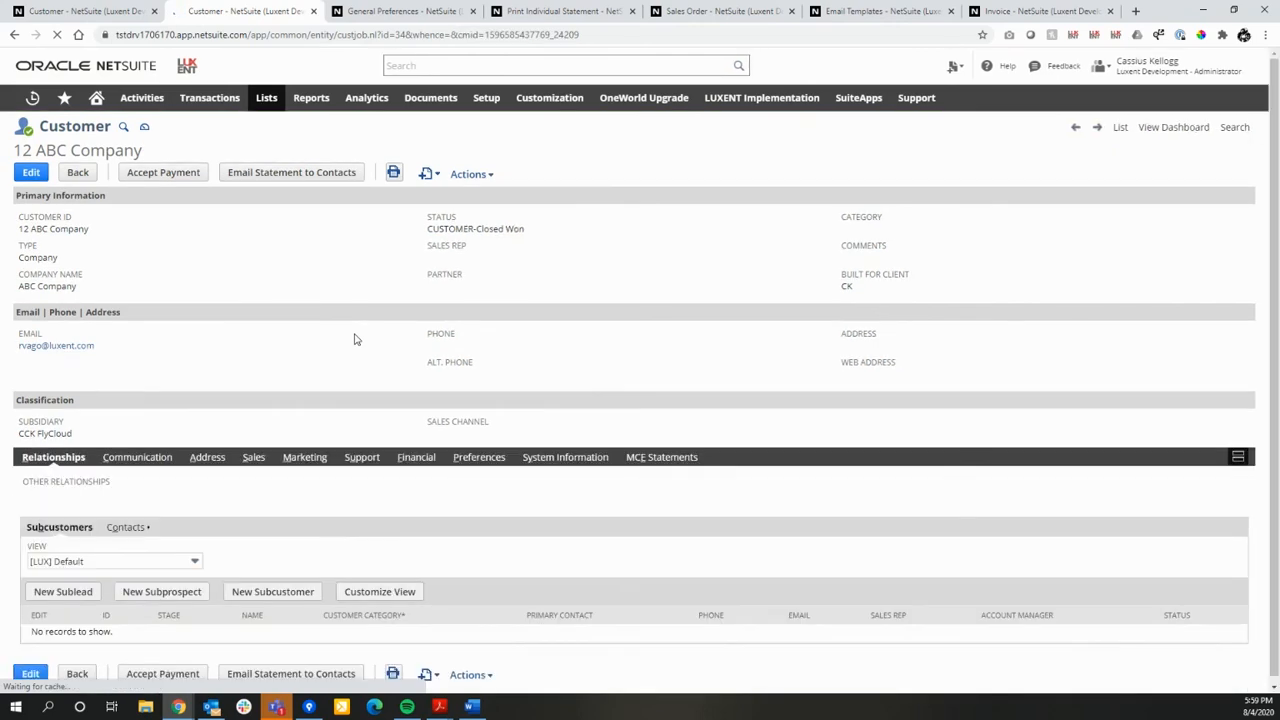
# Review the customer's communication messages, checking the recipients of the latest statement email and the subjects of the recent statement, invoice and sales order emails.
pyautogui.click(143, 464)
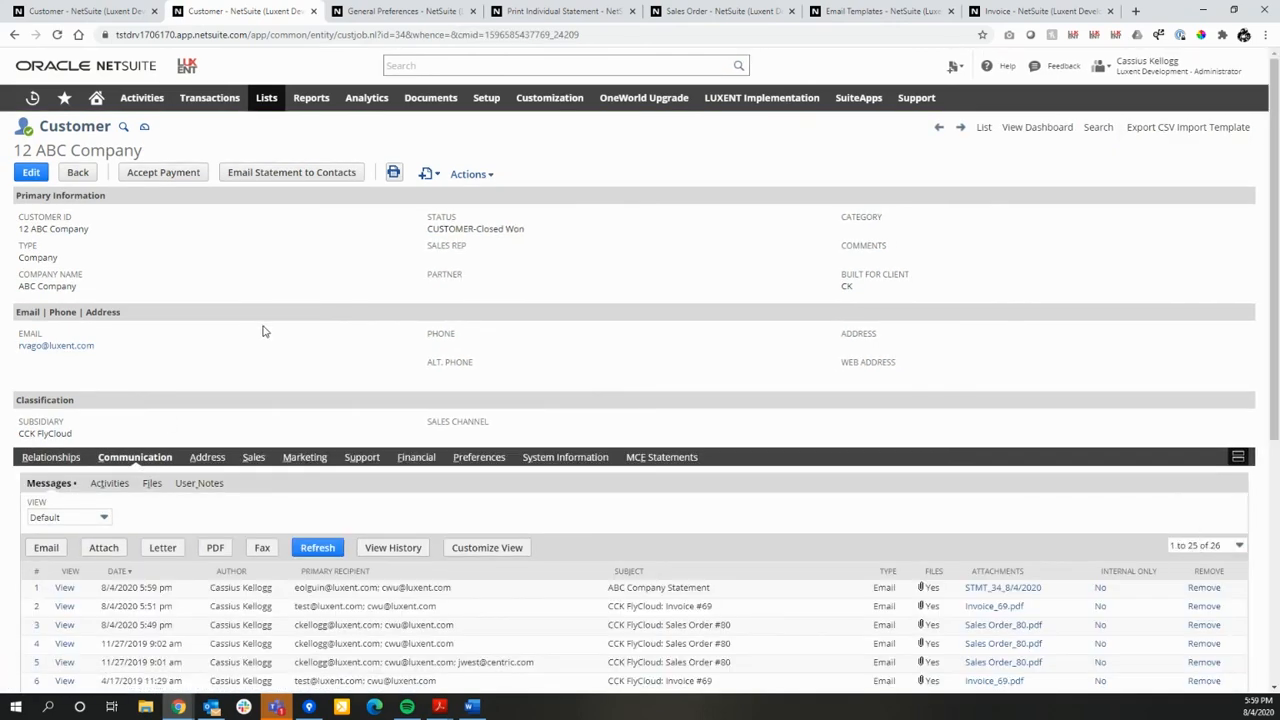
pyautogui.scroll(-2, 267, 331)
pyautogui.moveTo(295, 388); pyautogui.dragTo(455, 392)
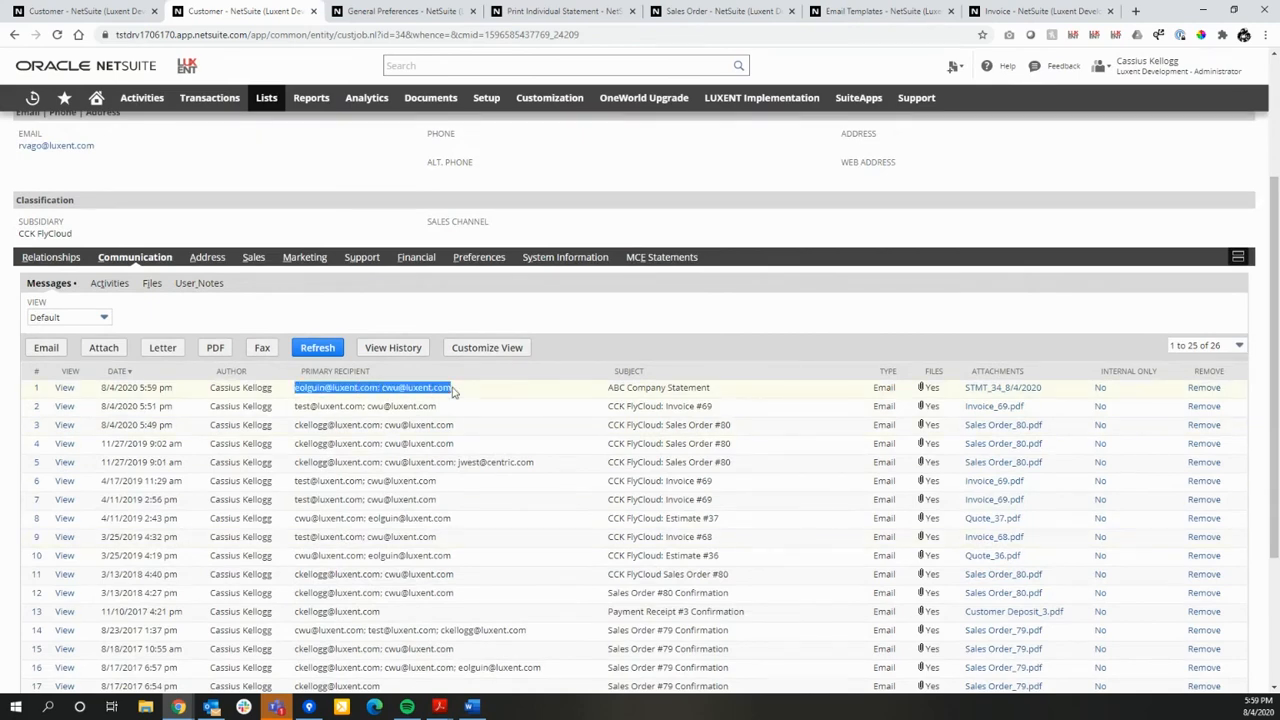
pyautogui.moveTo(708, 392); pyautogui.dragTo(588, 394)
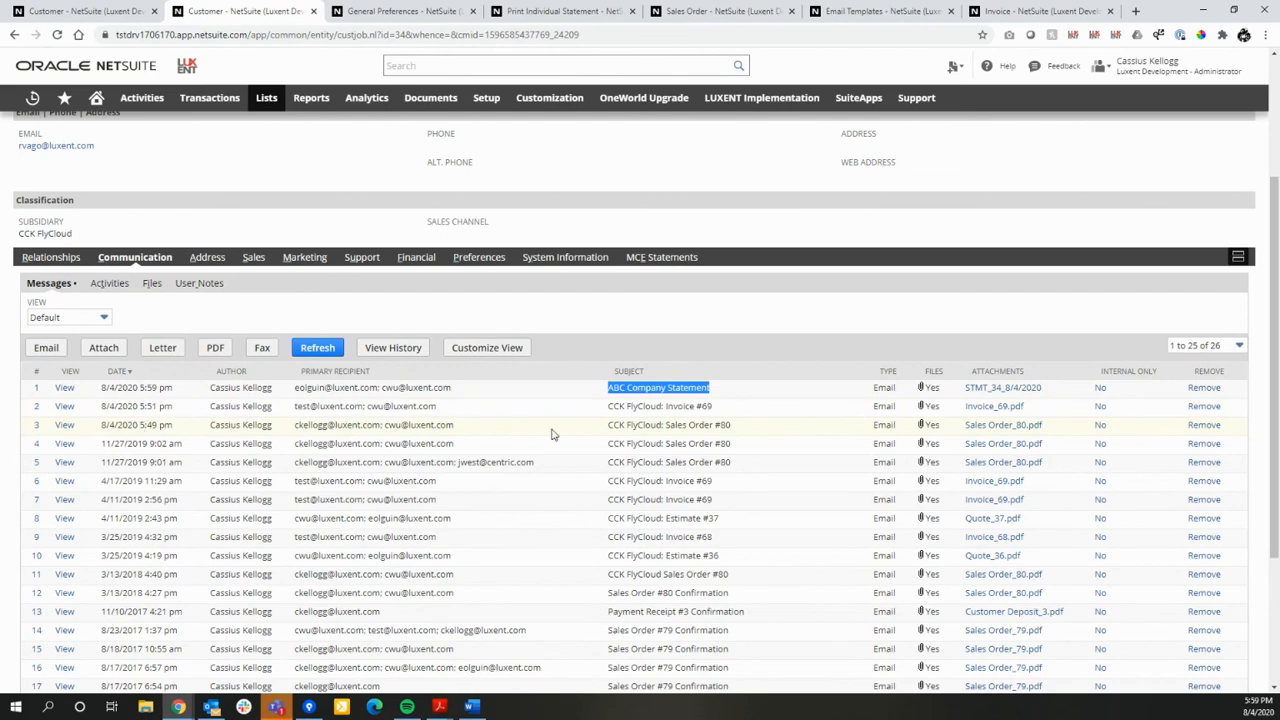
pyautogui.moveTo(610, 424); pyautogui.dragTo(748, 430)
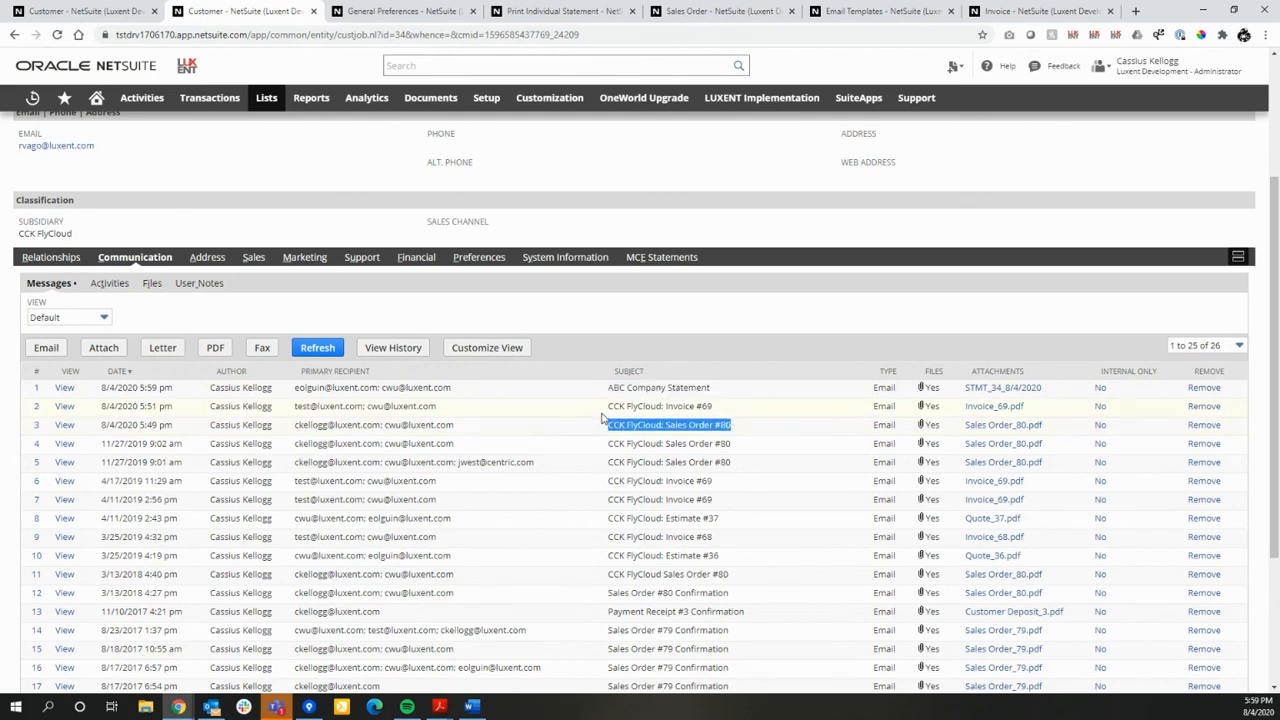
pyautogui.moveTo(605, 408); pyautogui.dragTo(716, 418)
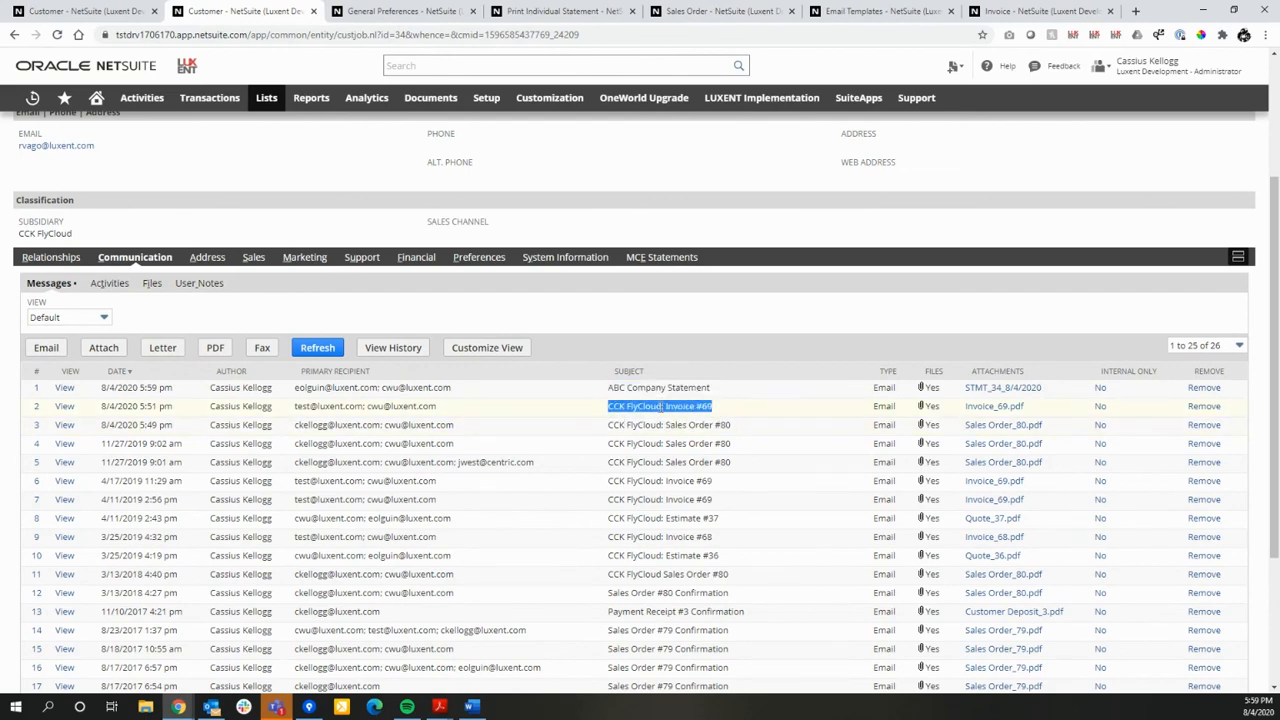
pyautogui.moveTo(608, 387); pyautogui.dragTo(709, 389)
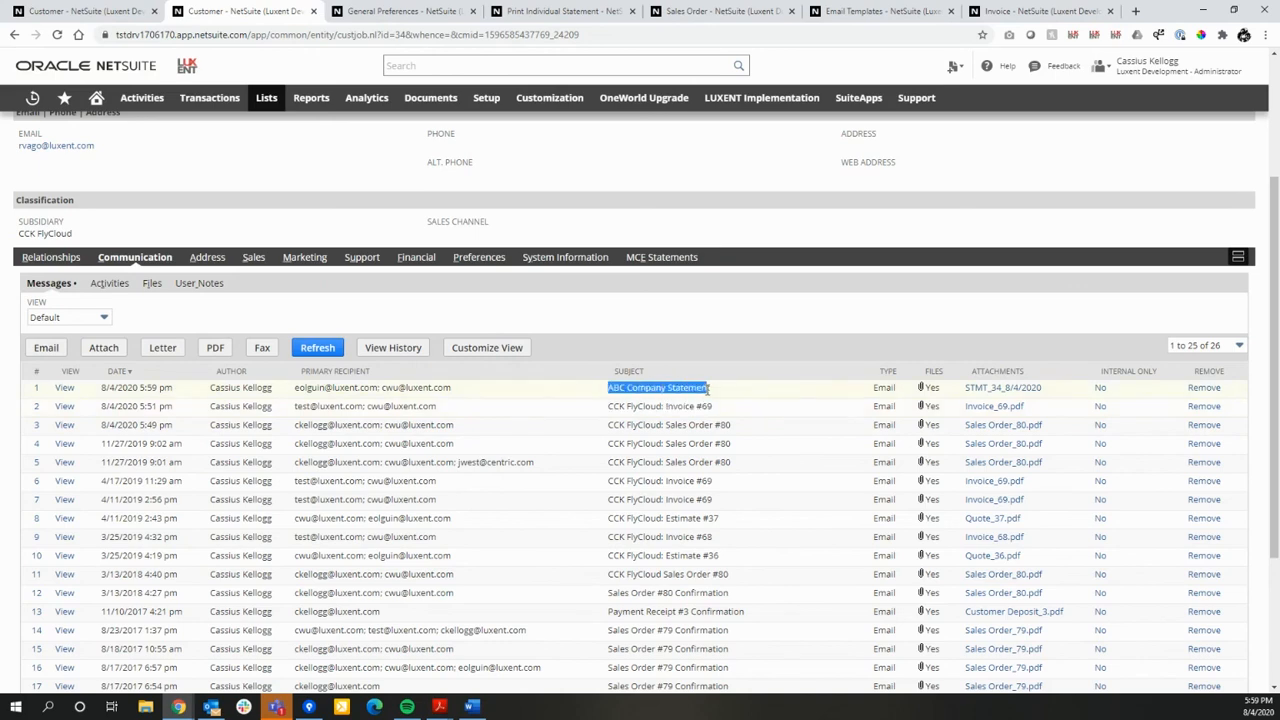
pyautogui.click(598, 314)
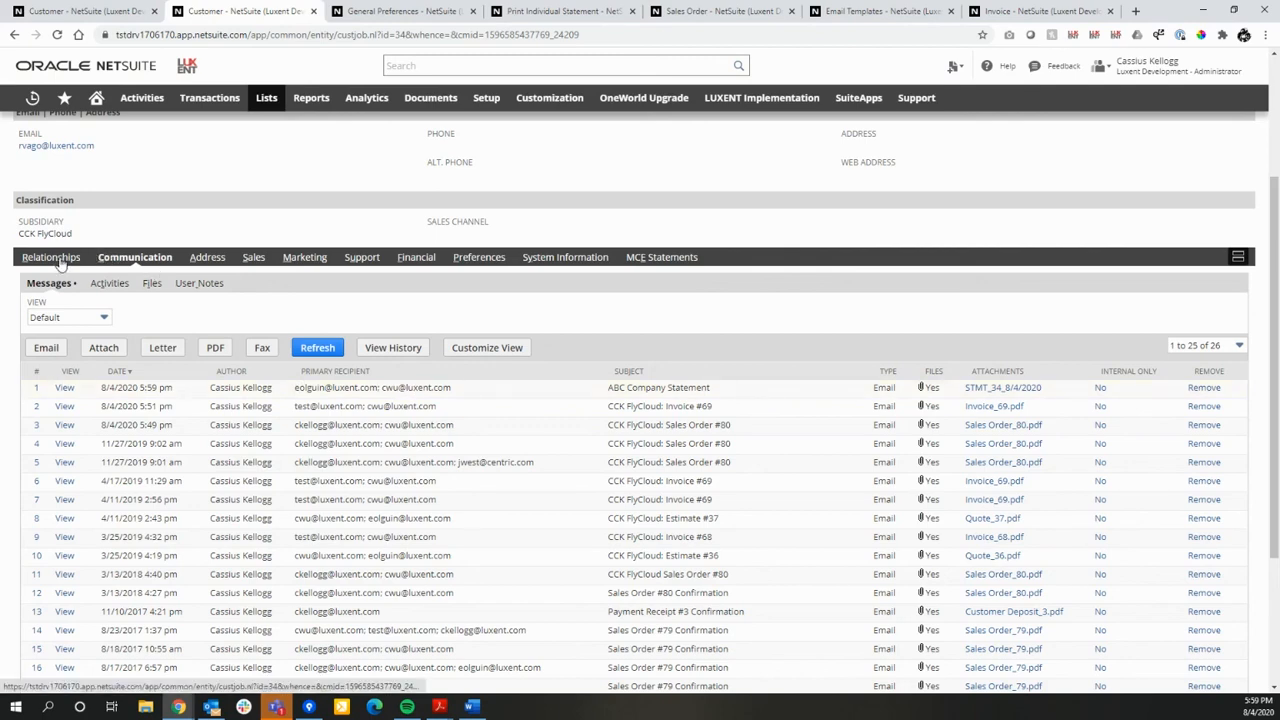
# Show the customer's contacts and check their Email Statements settings along with their other transaction email preferences.
pyautogui.click(55, 258)
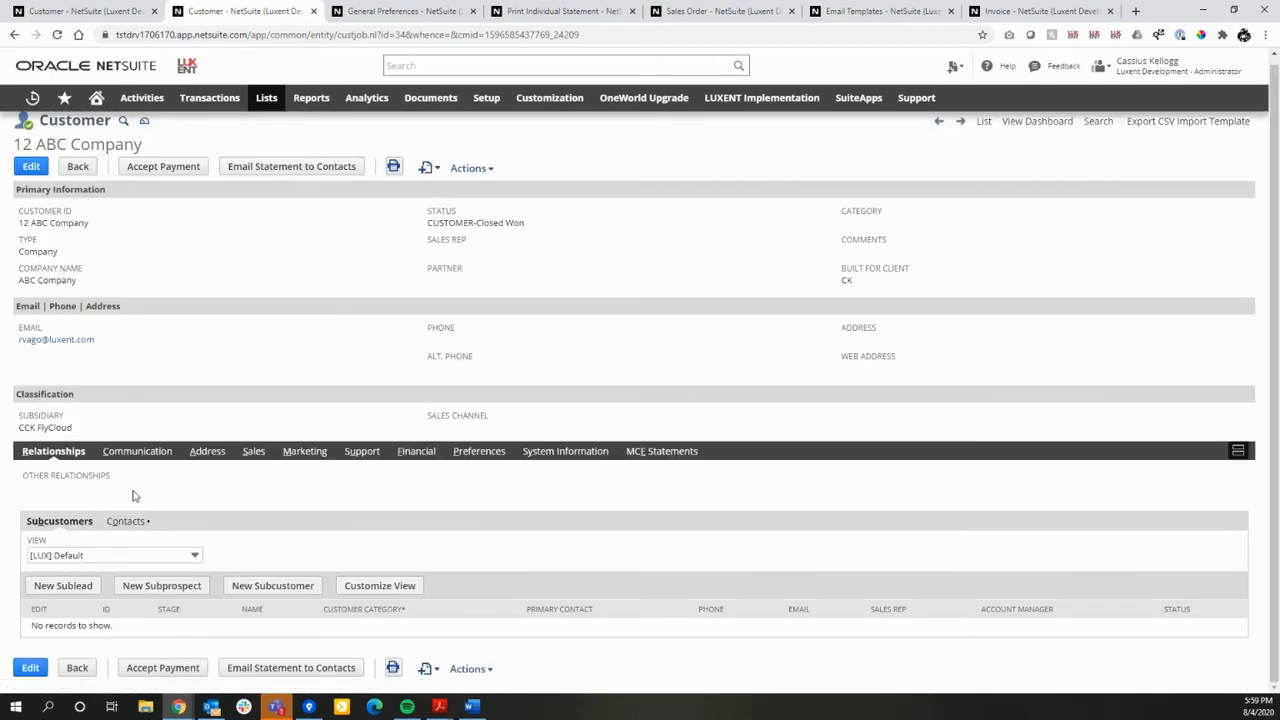
pyautogui.click(126, 522)
pyautogui.scroll(-1, 503, 514)
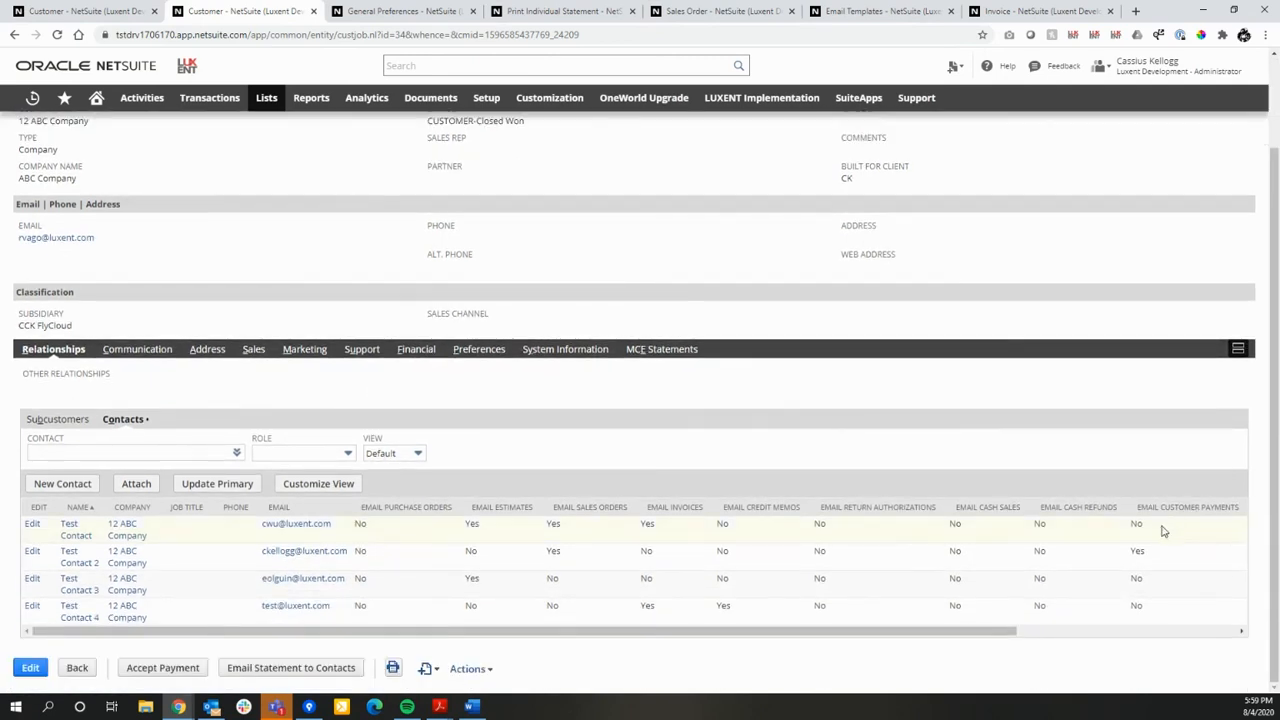
pyautogui.moveTo(1004, 633); pyautogui.dragTo(1224, 633)
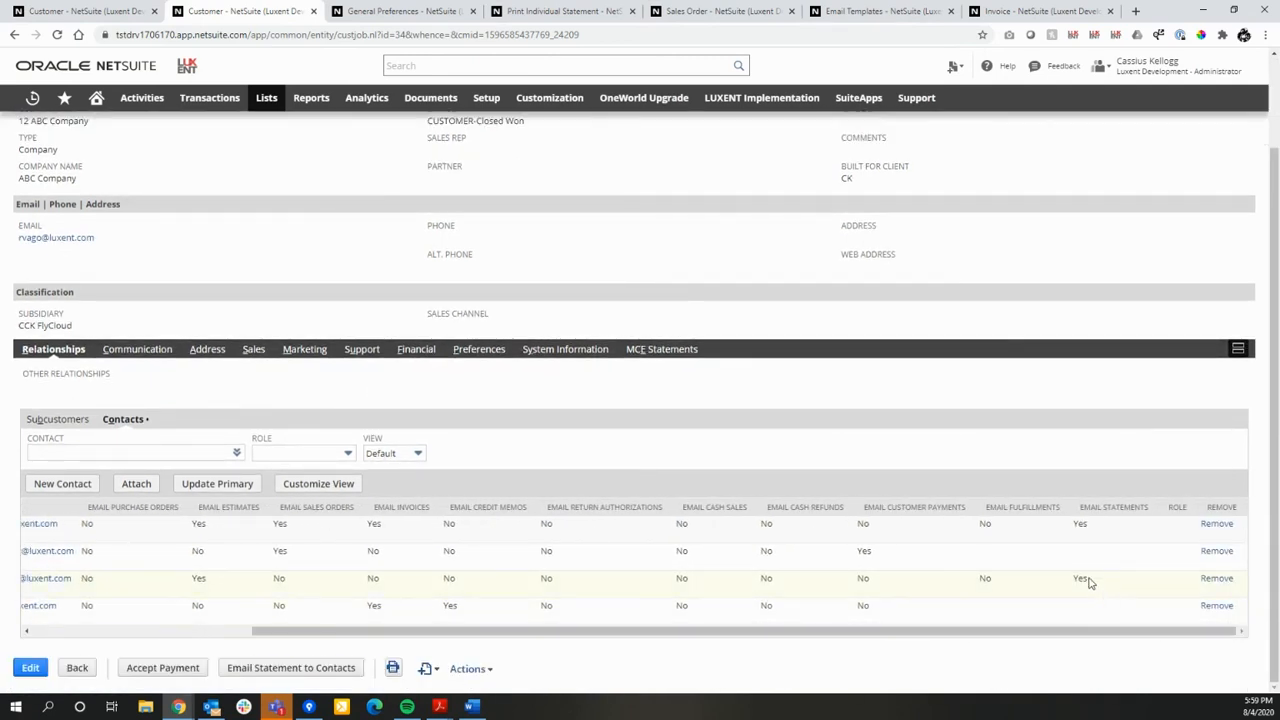
pyautogui.hscroll(-3, 978, 633)
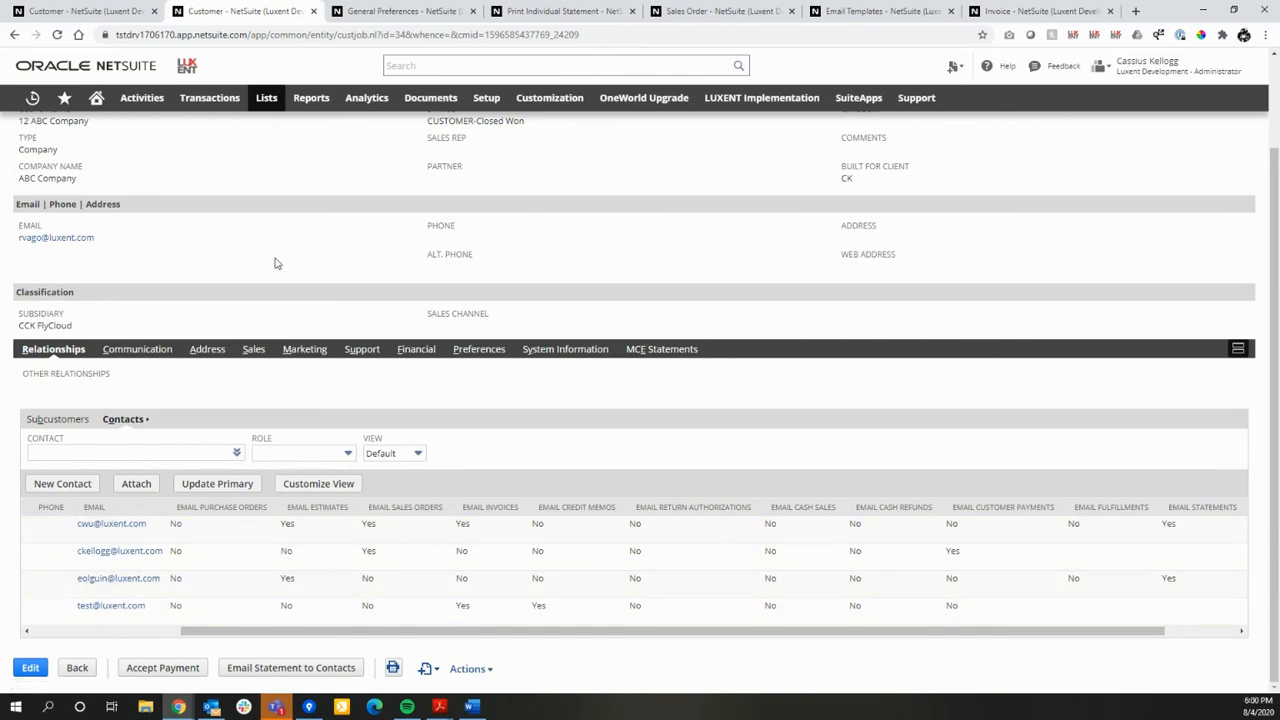
pyautogui.scroll(2, 277, 263)
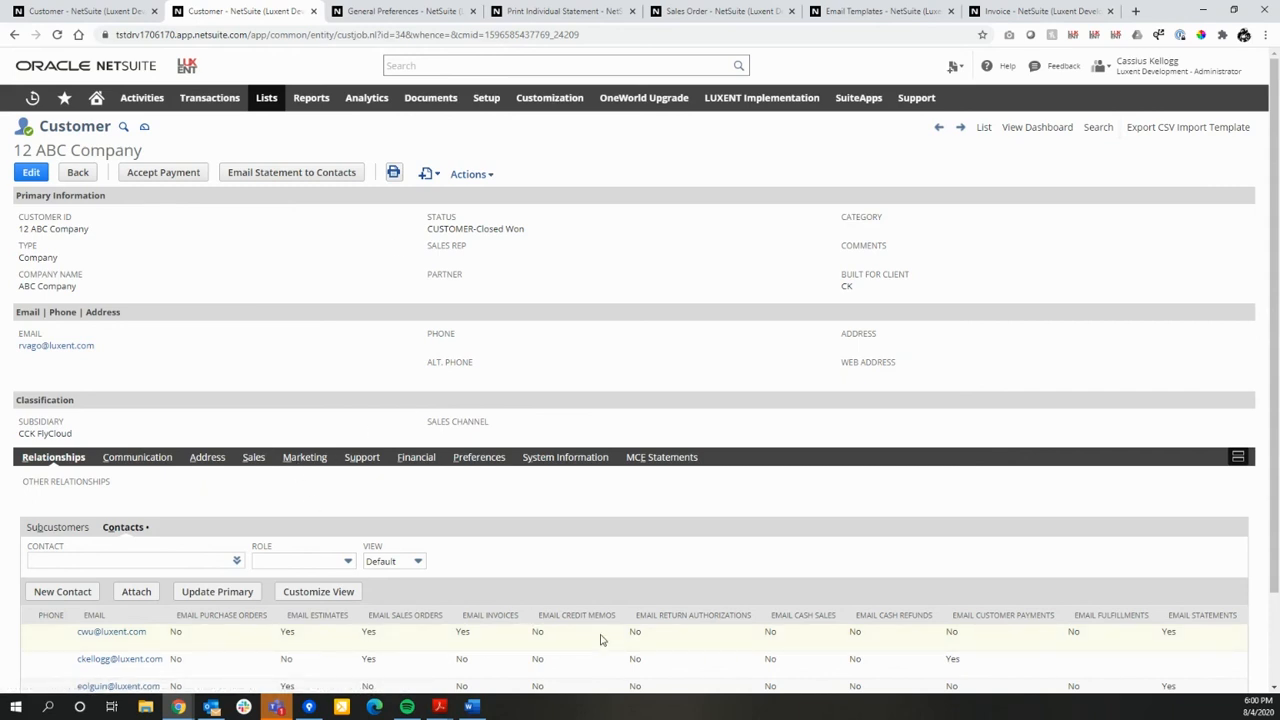
pyautogui.scroll(-1, 700, 362)
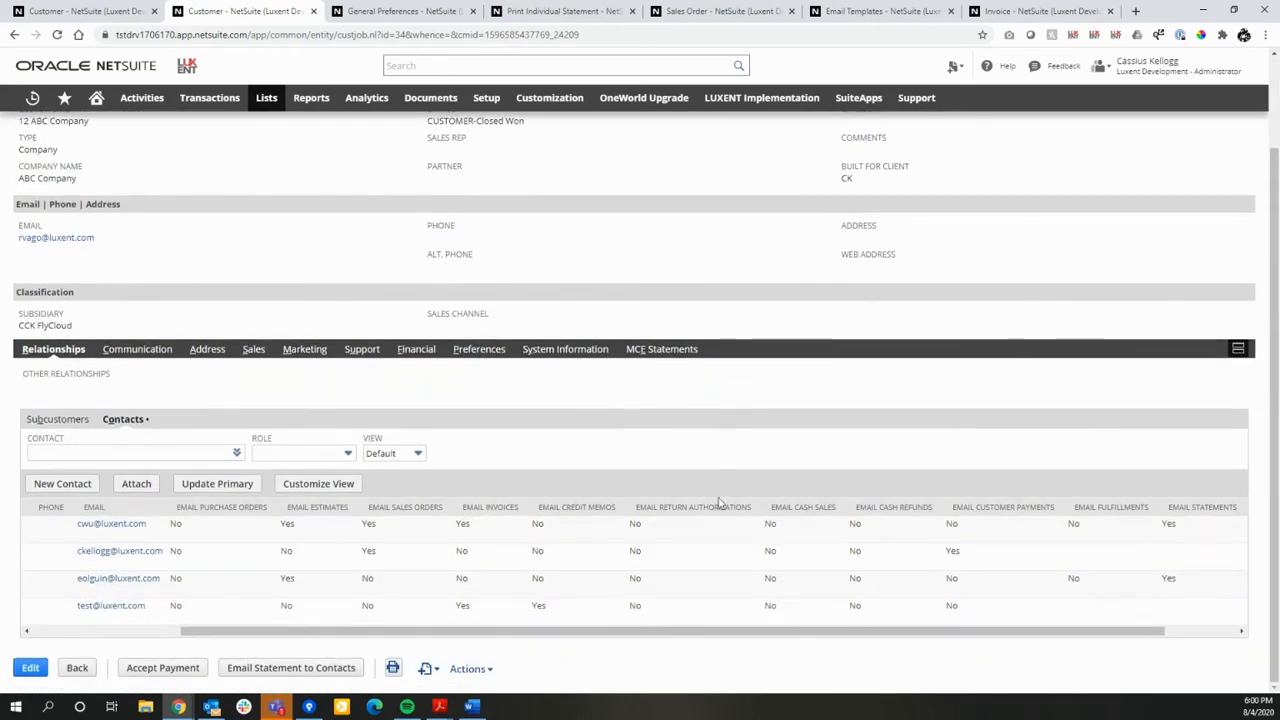
pyautogui.moveTo(440, 632); pyautogui.dragTo(273, 637)
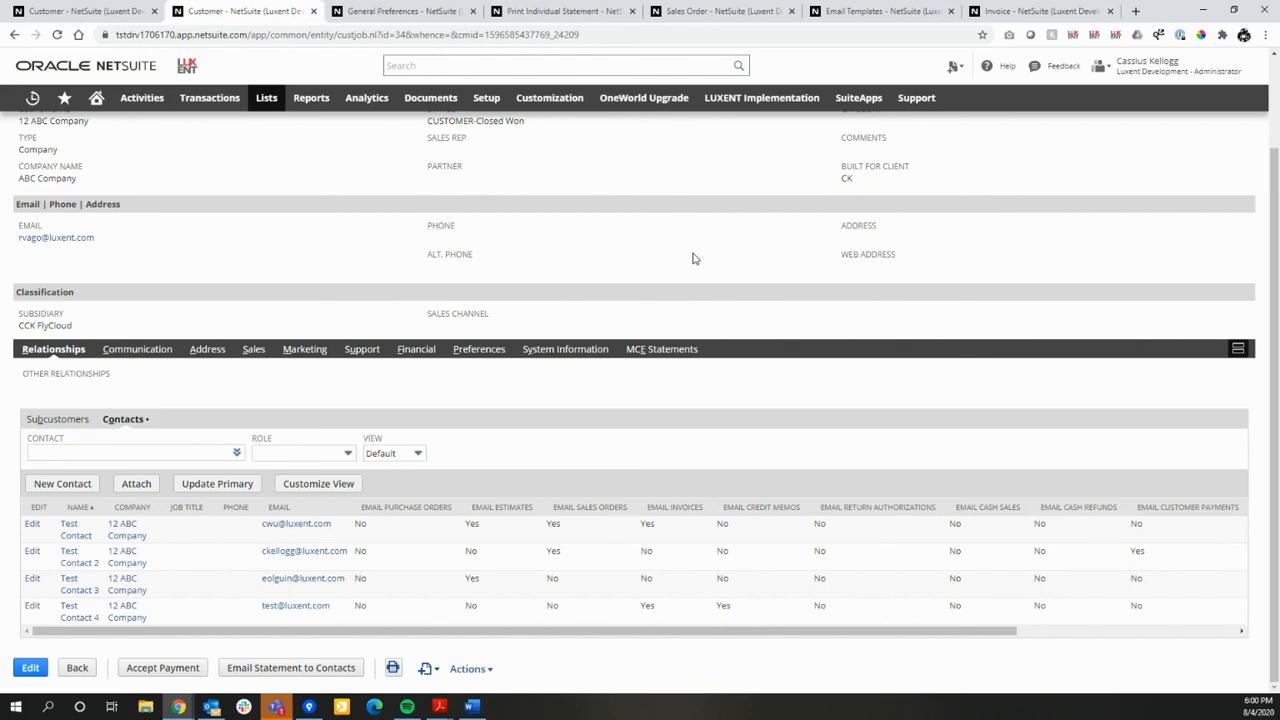
pyautogui.scroll(2, 190, 286)
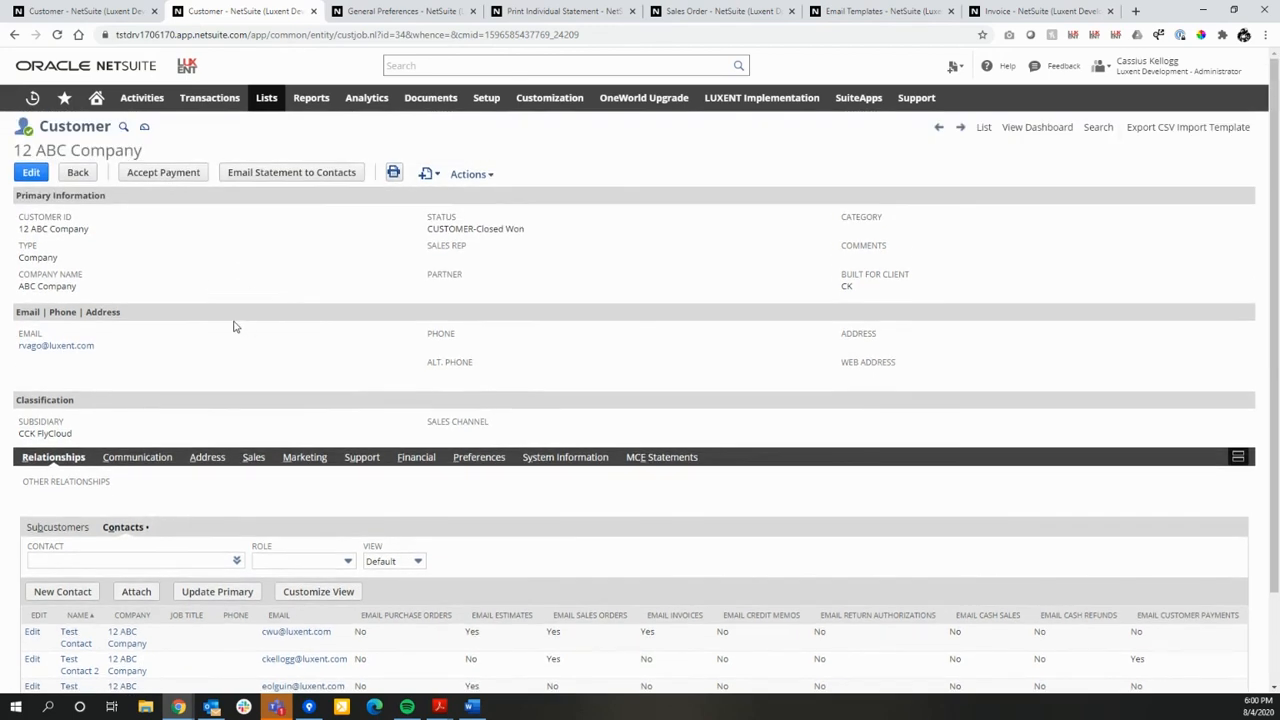